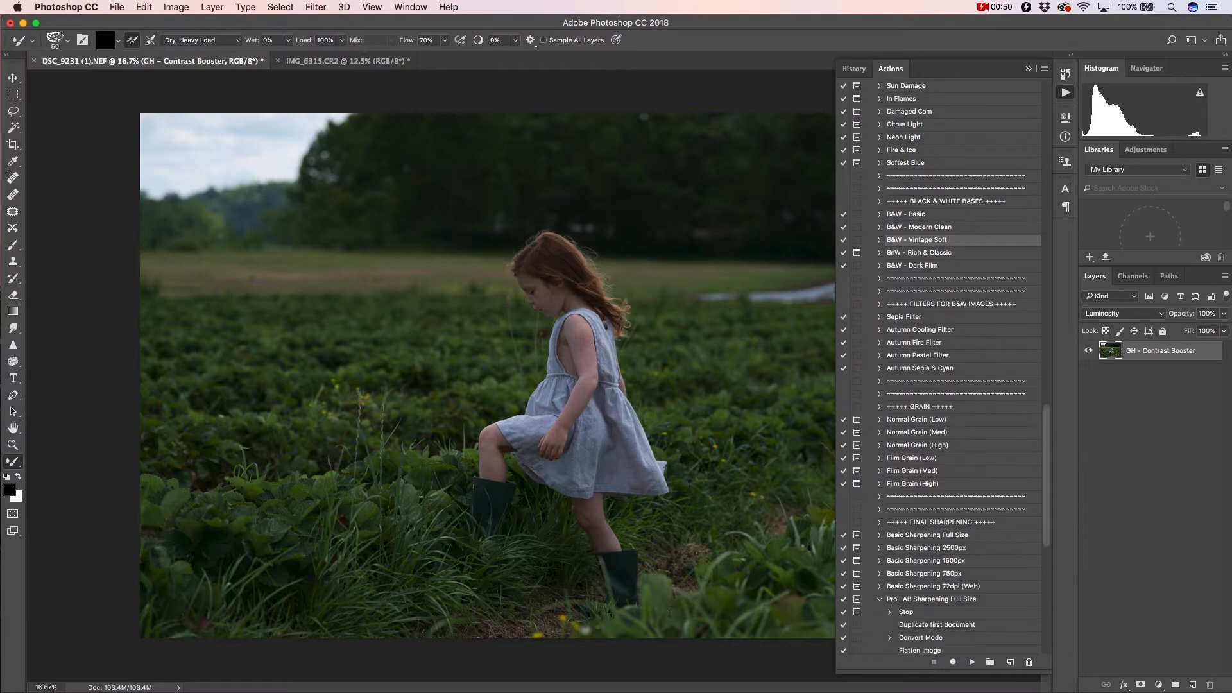
pyautogui.scroll(-3, 947, 369)
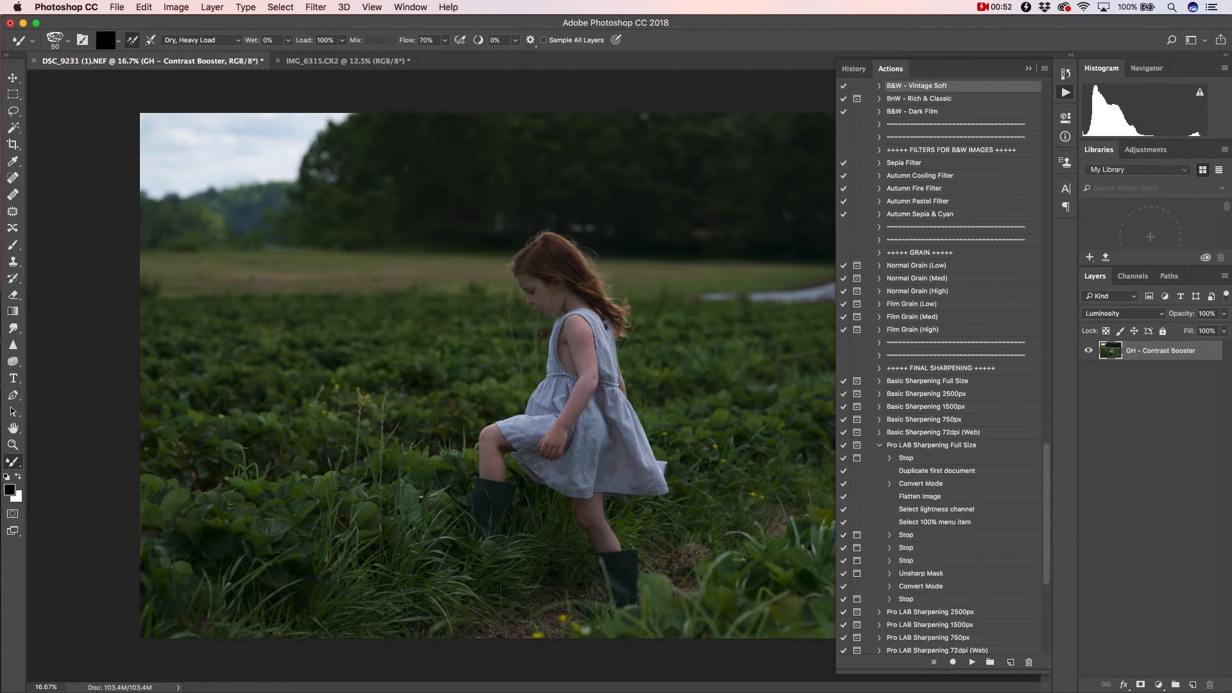
pyautogui.scroll(15, 947, 369)
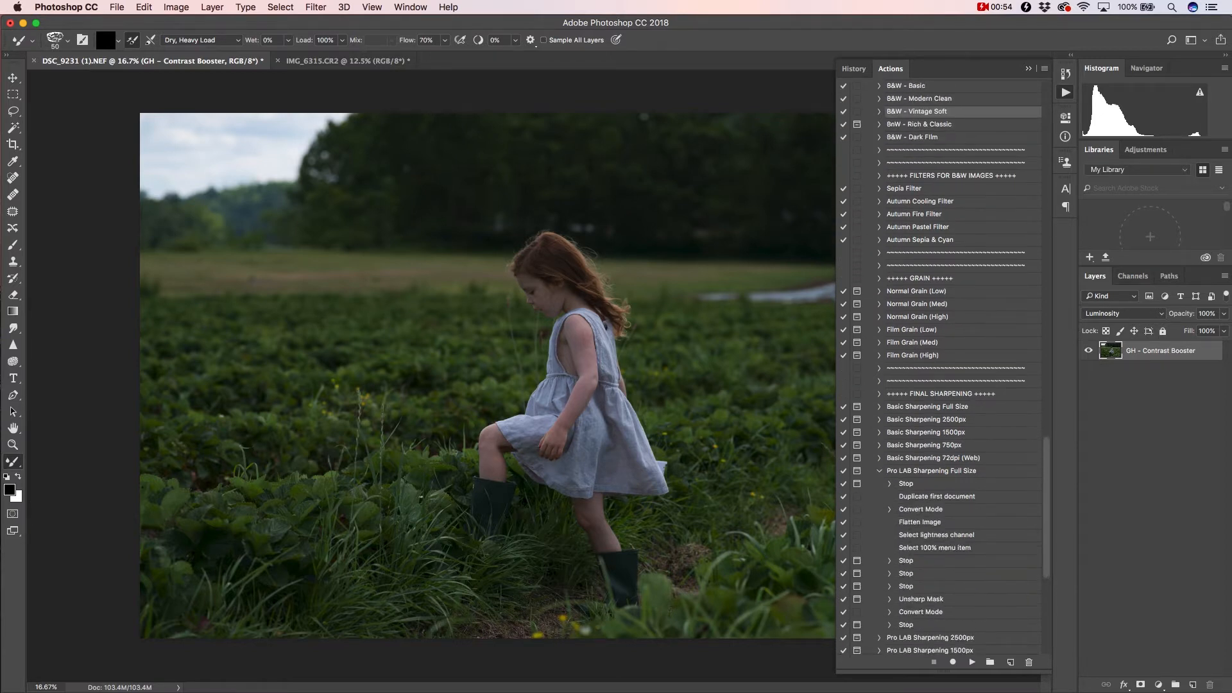
pyautogui.scroll(10, 947, 369)
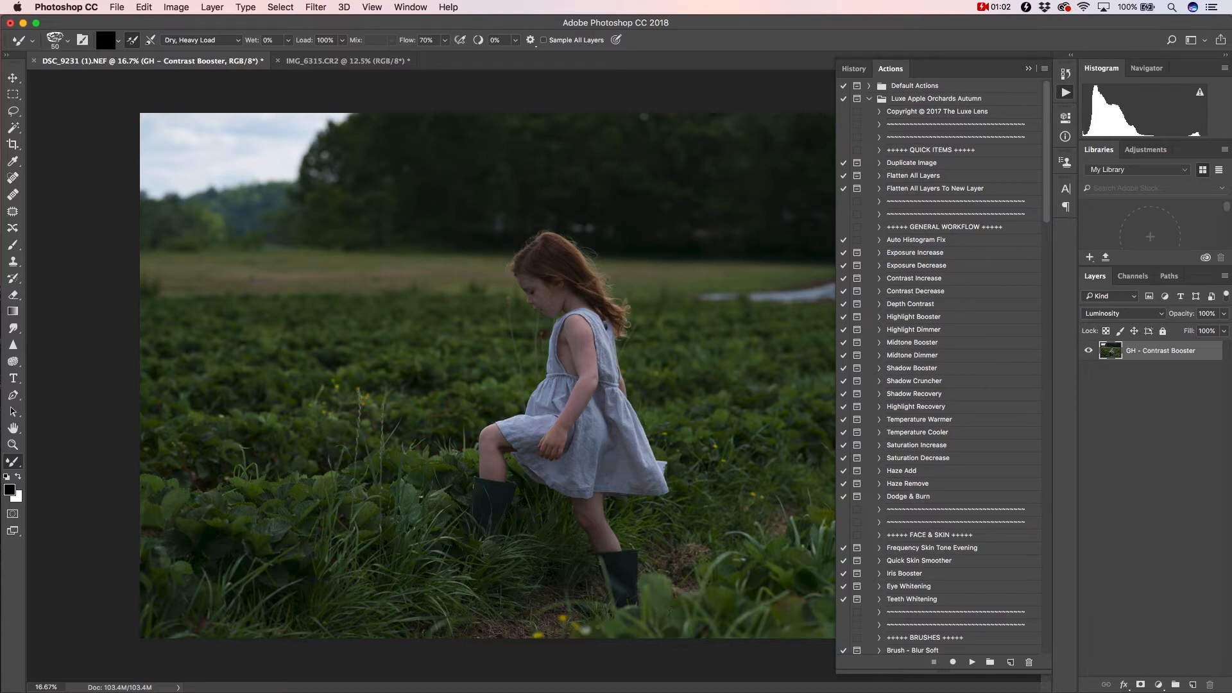
# Switch to the Brush tool and reduce the brush size to 200
pyautogui.press('b')
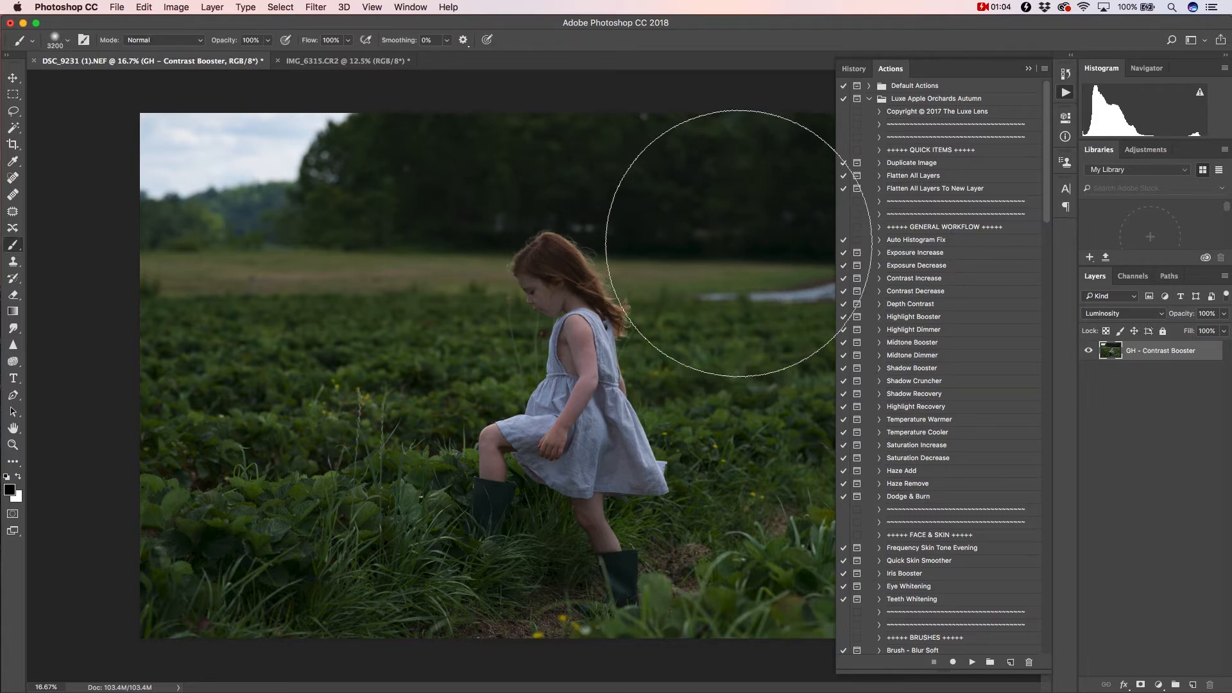
pyautogui.press('[')
pyautogui.press('[')
pyautogui.press('[')
pyautogui.press('[')
pyautogui.press('[')
pyautogui.press('[')
pyautogui.press('[')
pyautogui.press('[')
pyautogui.press('[')
pyautogui.press('[')
pyautogui.press('[')
pyautogui.press('[')
pyautogui.press('[')
pyautogui.press('[')
pyautogui.press('[')
pyautogui.press('[')
pyautogui.press('[')
pyautogui.press('[')
pyautogui.press('[')
pyautogui.press('[')
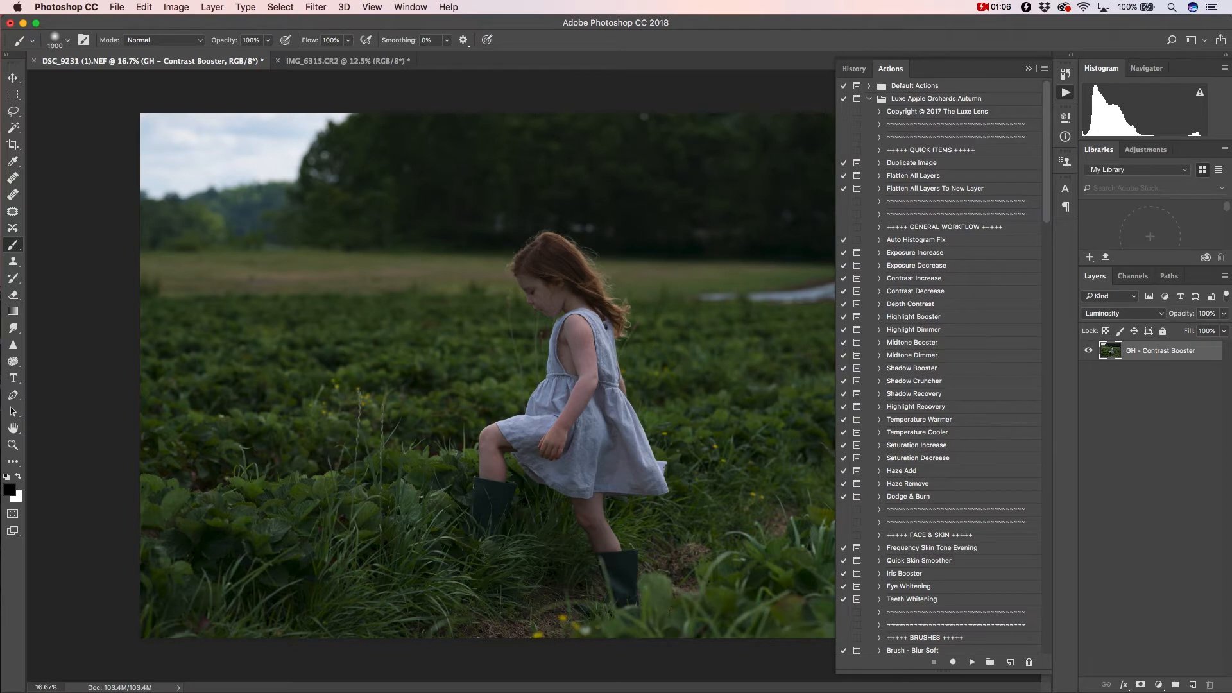
pyautogui.click(1028, 68)
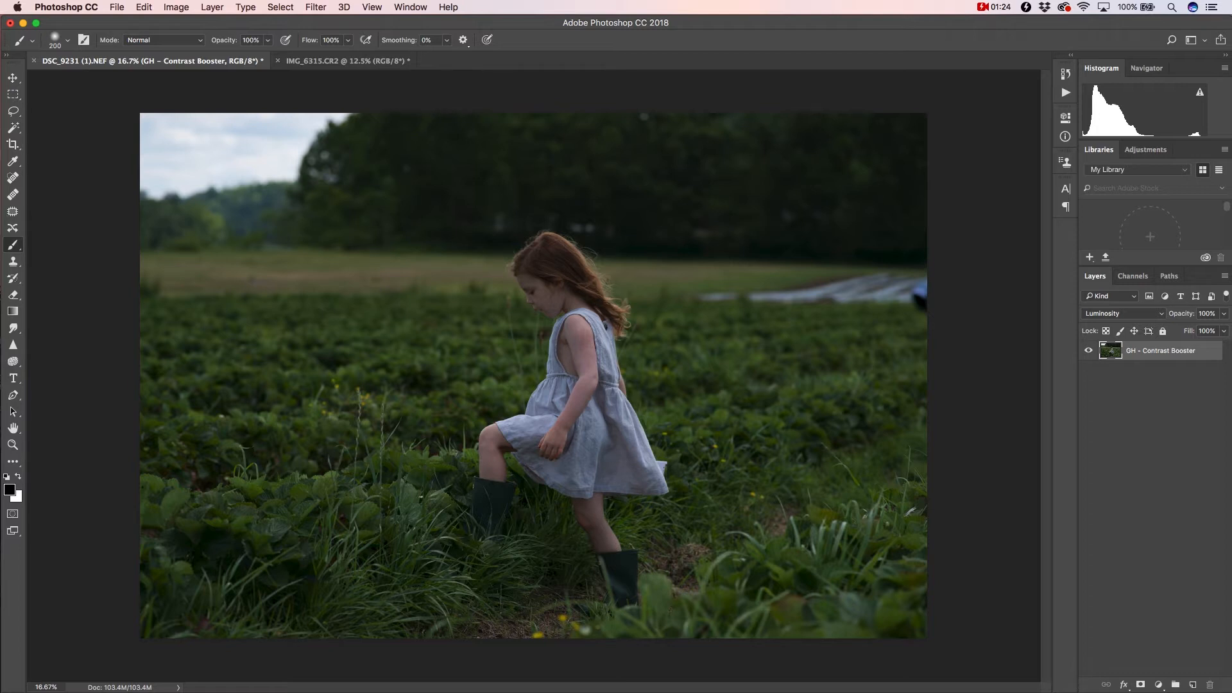
# Run the Golden Hour action from the Autumn Color Bases on the photo of the girl
pyautogui.click(1065, 92)
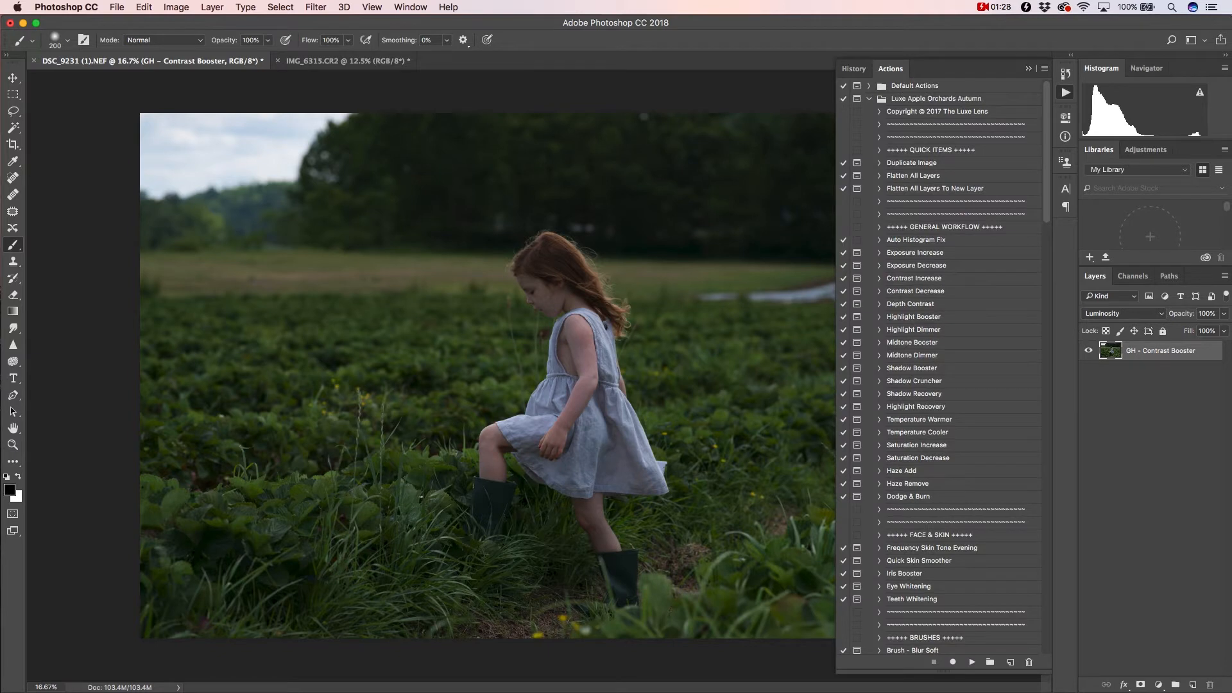
pyautogui.scroll(-1, 939, 369)
pyautogui.scroll(-14, 939, 369)
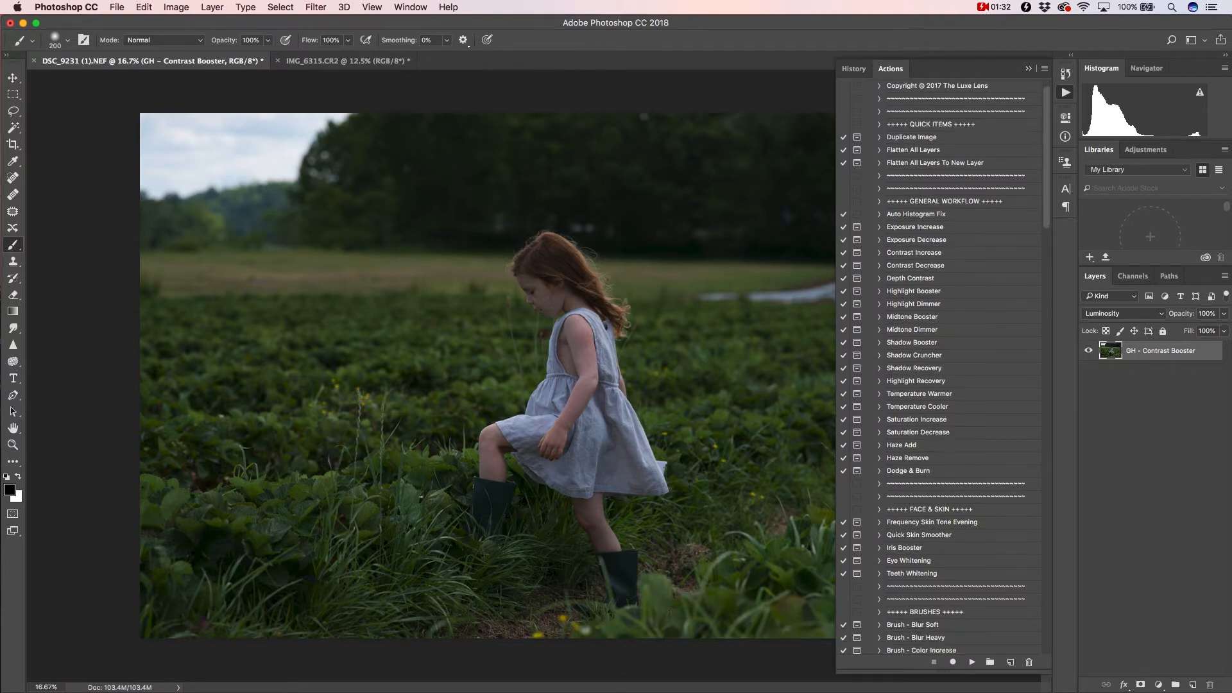
pyautogui.scroll(-20, 939, 369)
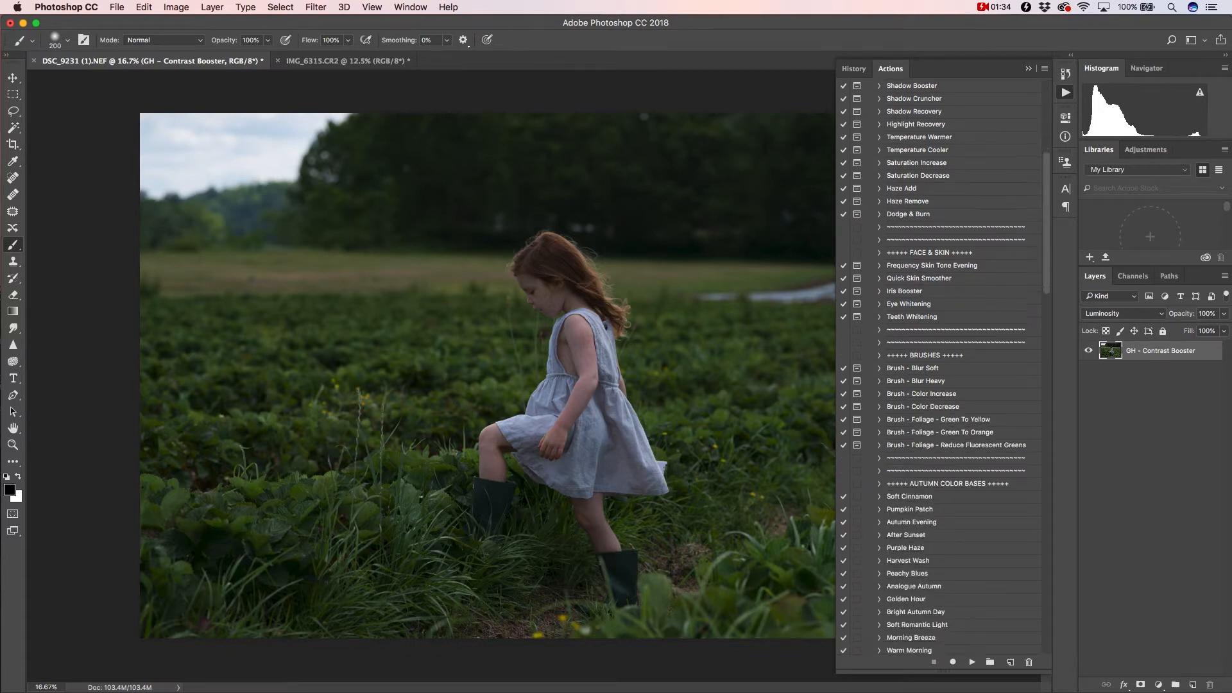
pyautogui.scroll(-5, 939, 368)
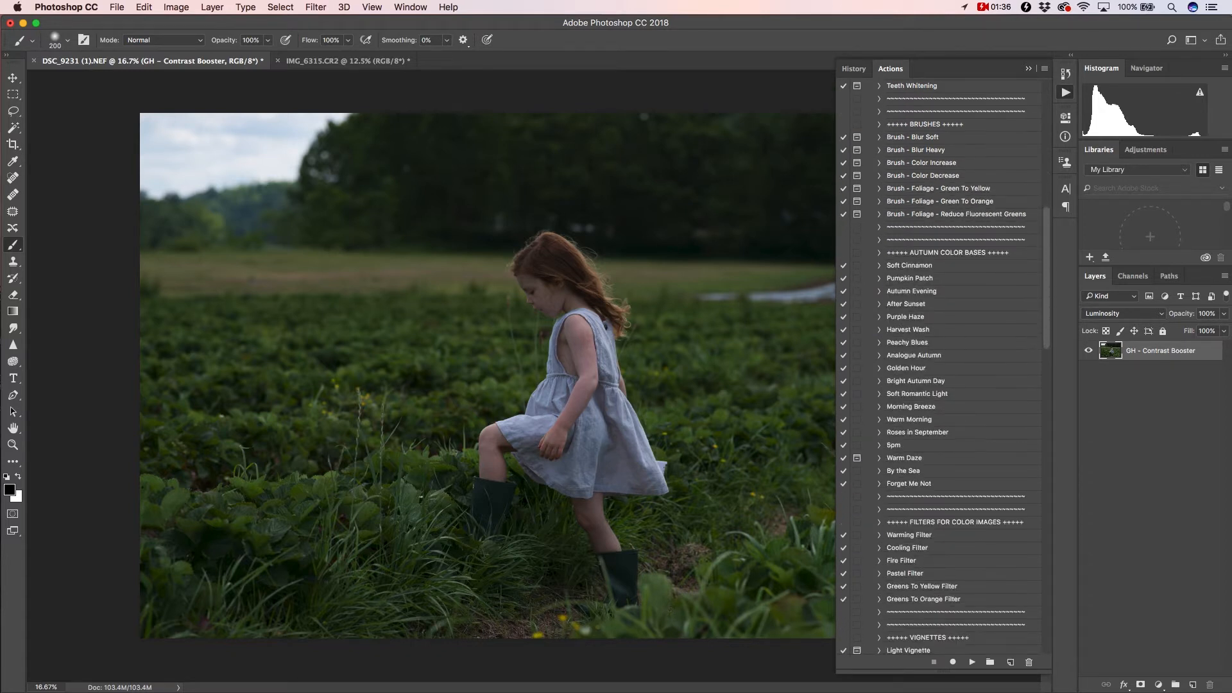
pyautogui.scroll(-1, 939, 369)
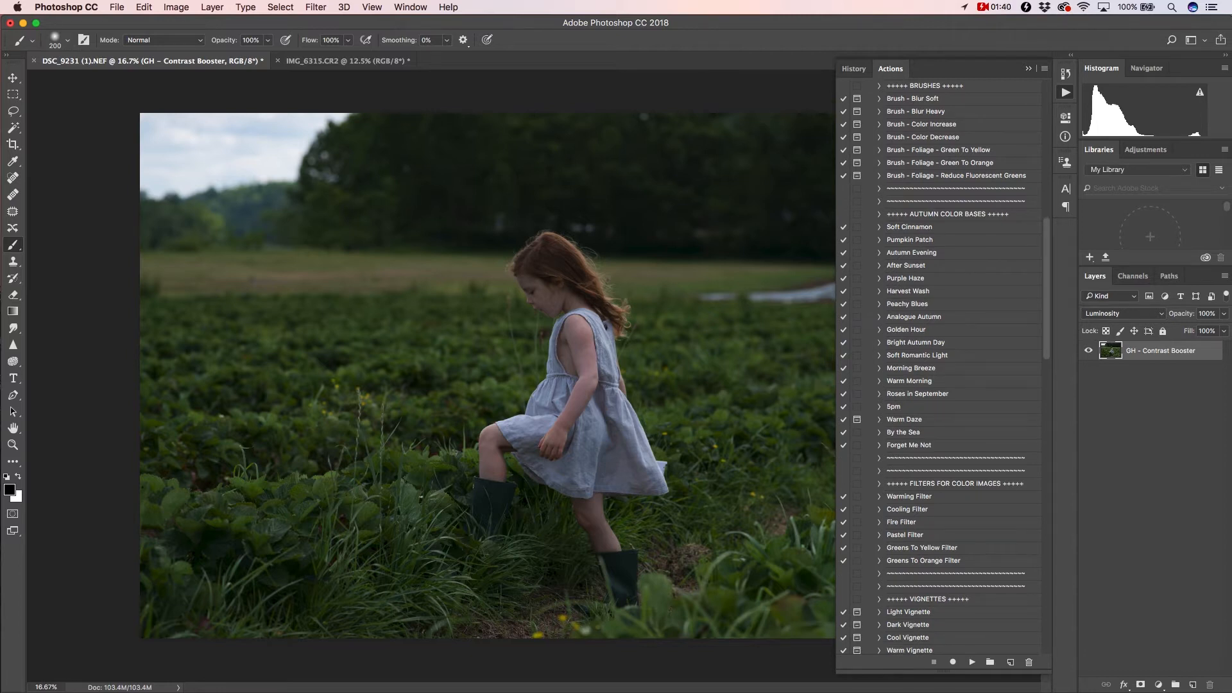
pyautogui.click(906, 330)
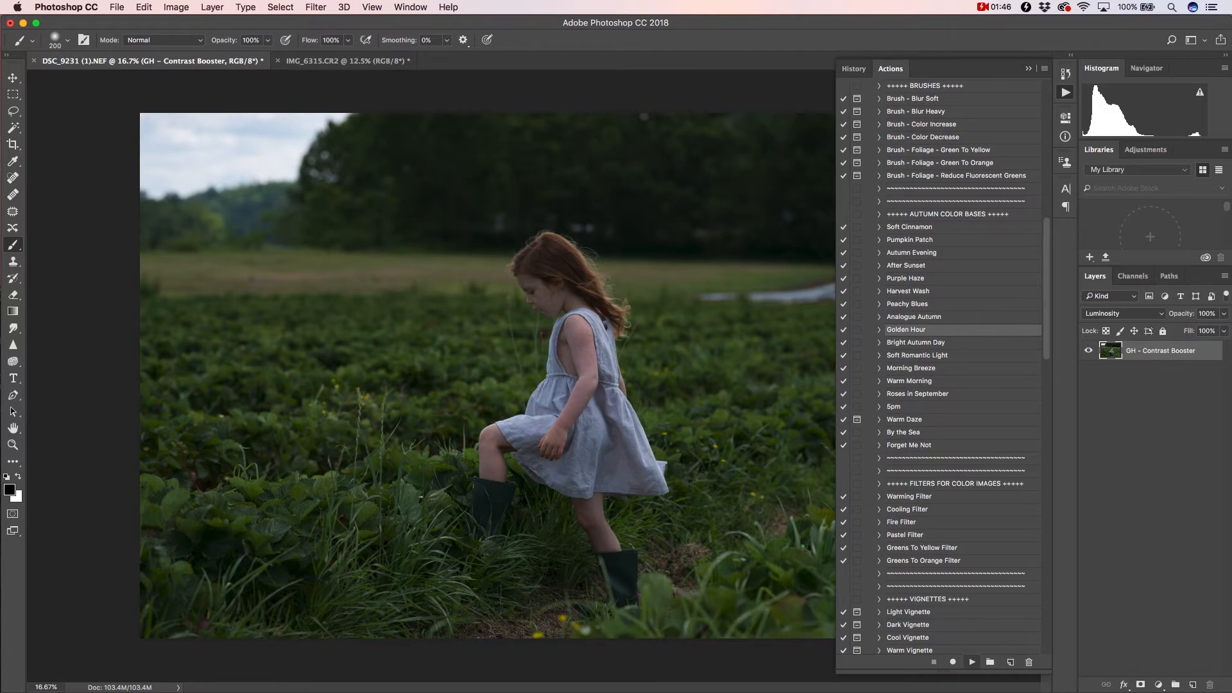
pyautogui.click(972, 661)
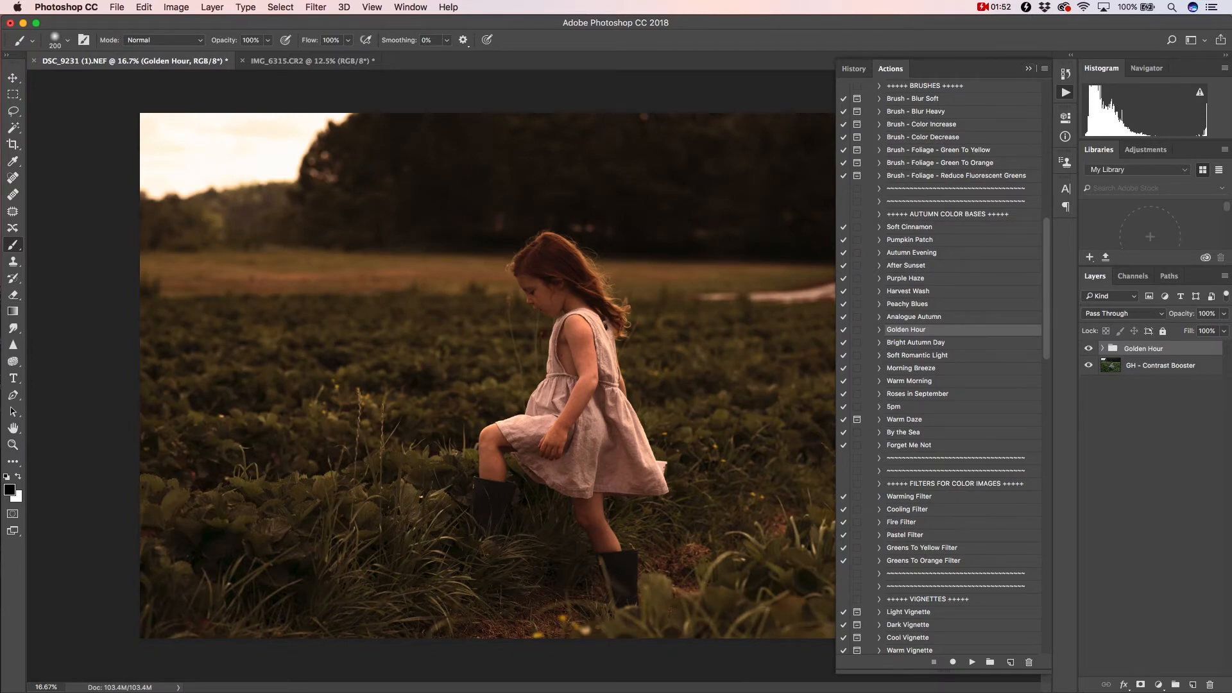
pyautogui.press('super+minus')
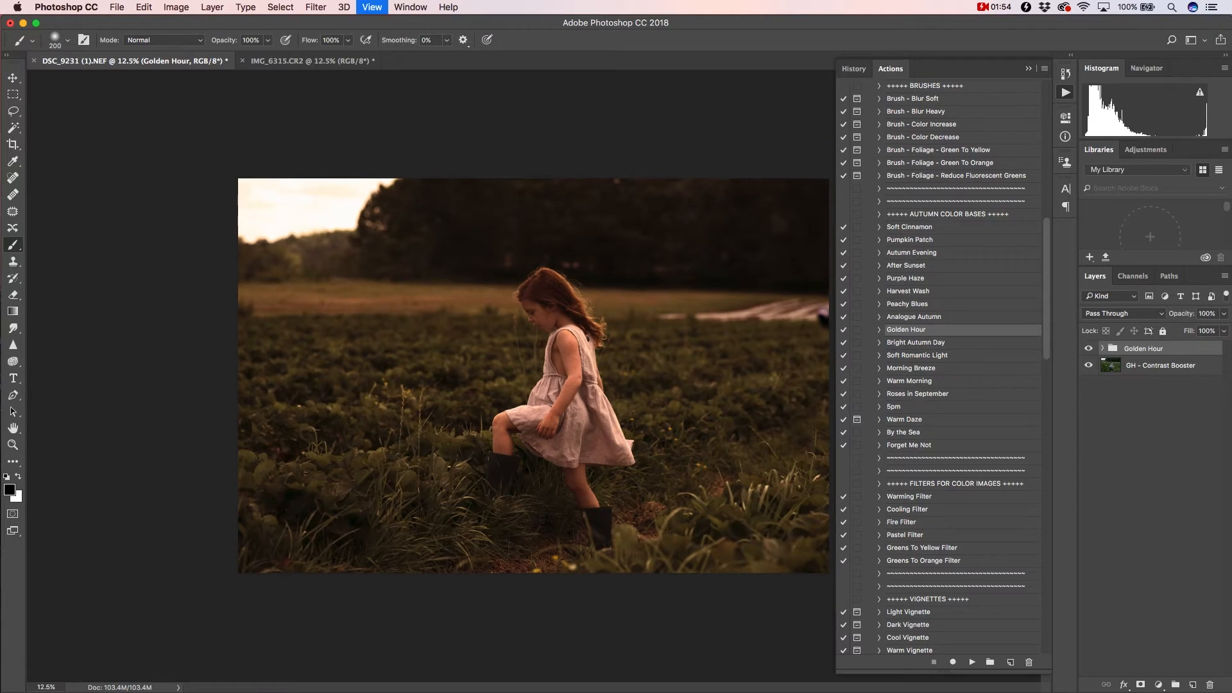
pyautogui.press('super+plus')
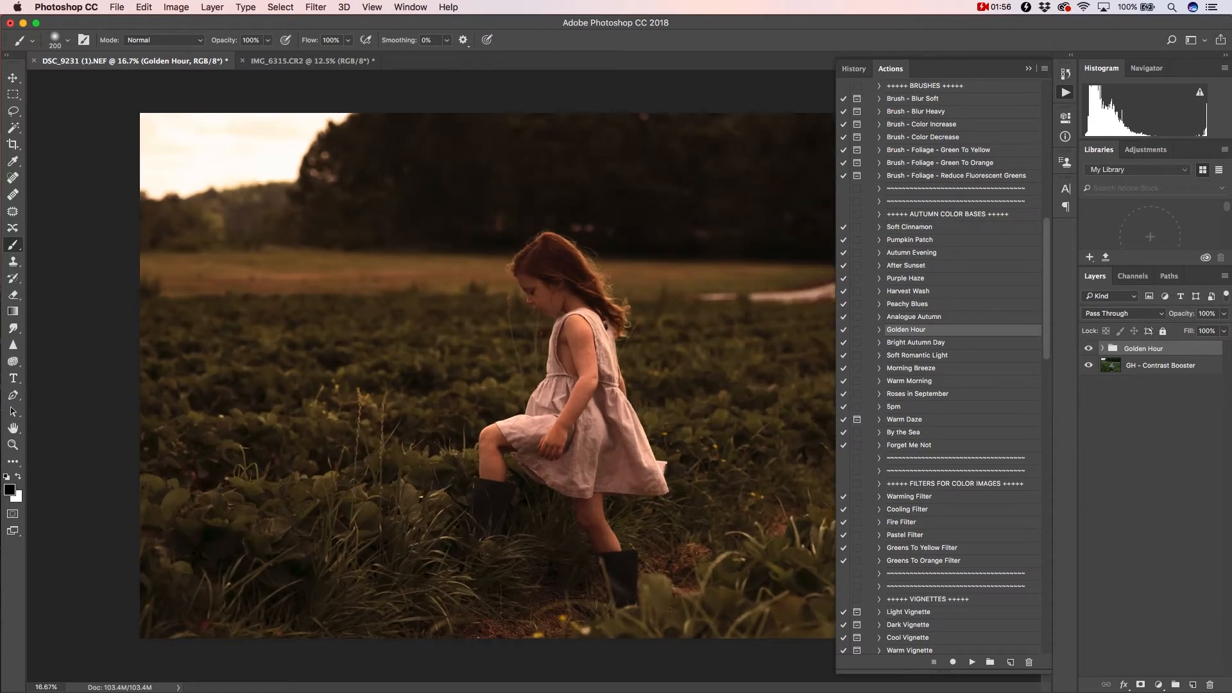
# Run the Warming Filter action and compare the photo with and without its layer
pyautogui.click(908, 394)
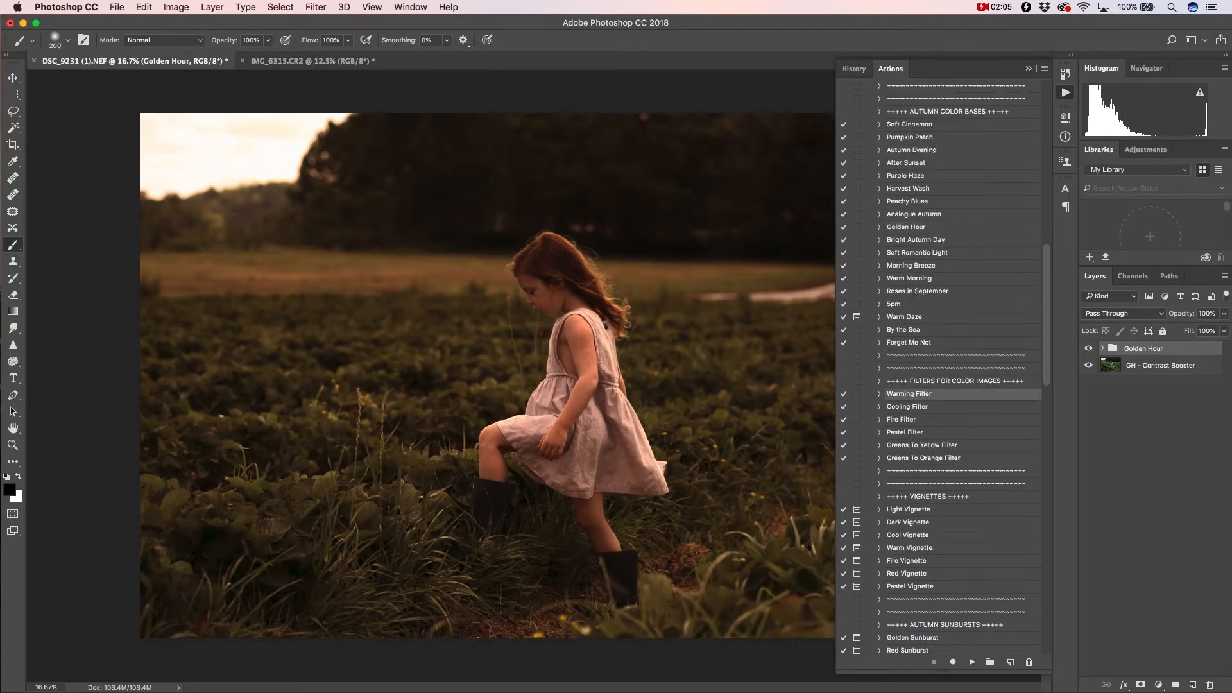
pyautogui.click(971, 662)
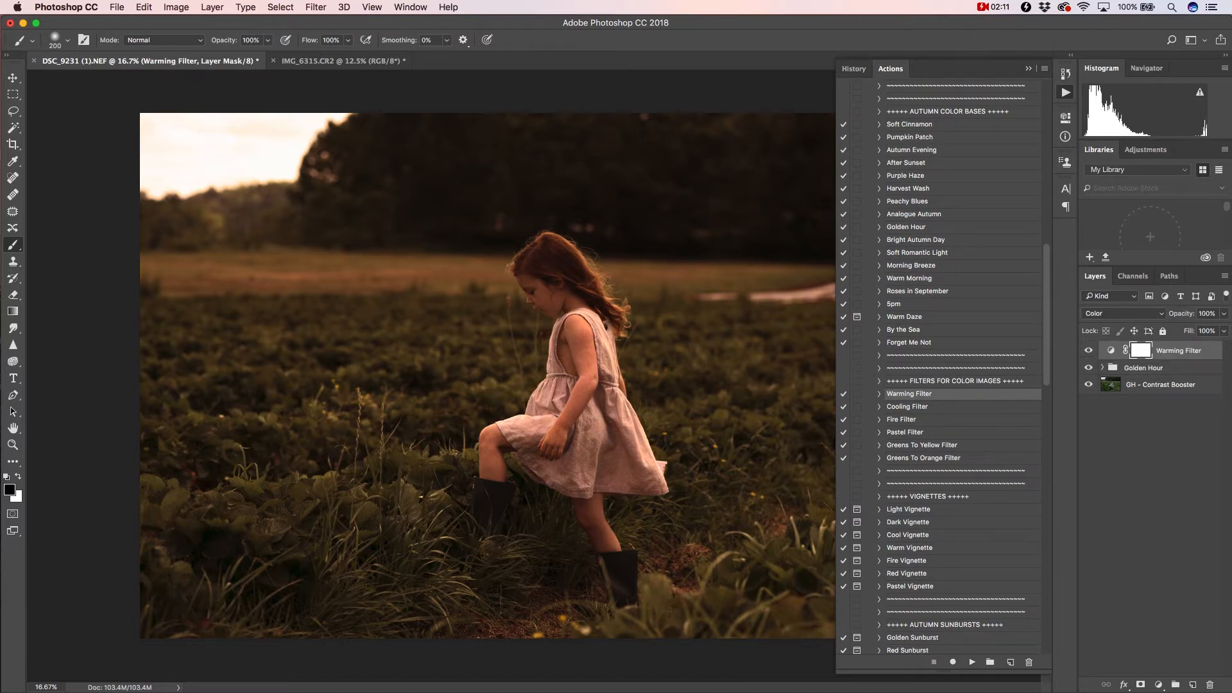
pyautogui.click(1088, 350)
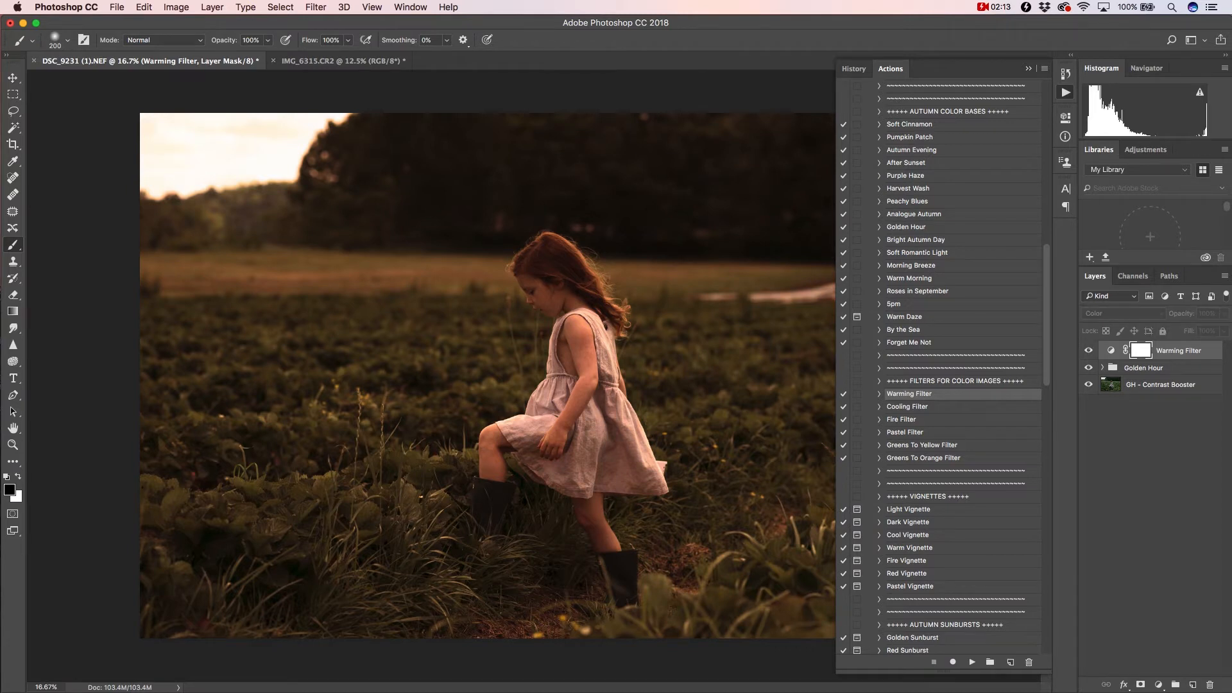
pyautogui.click(1088, 350)
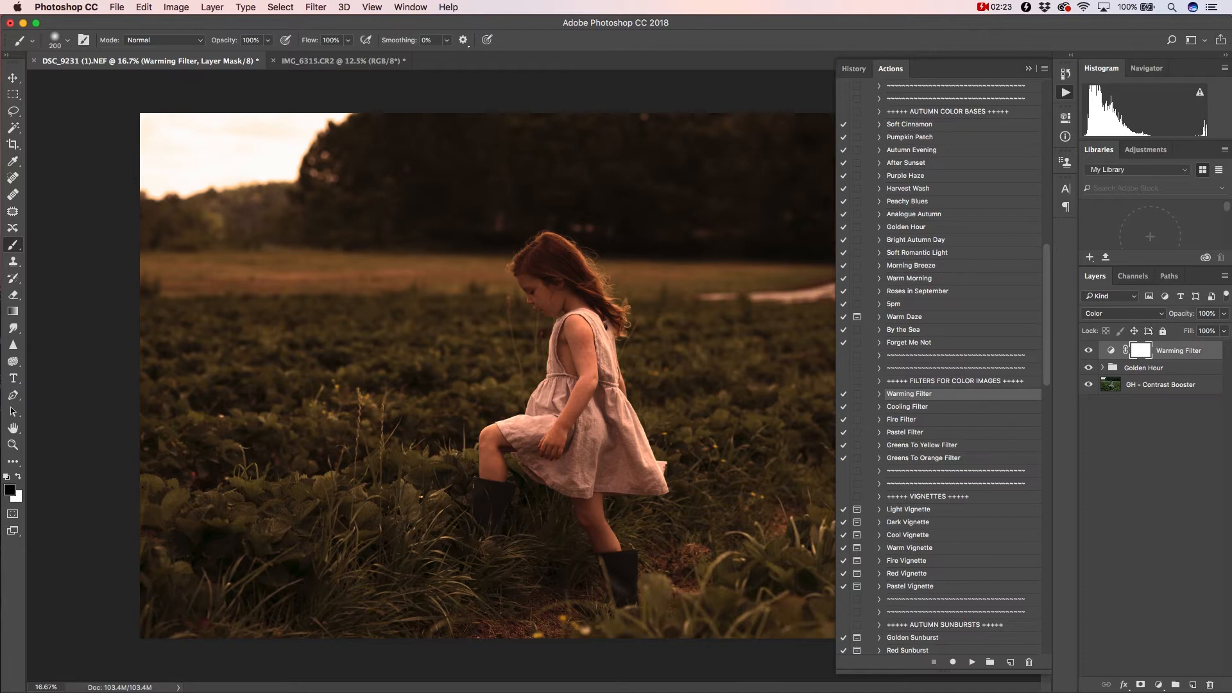
# Run the Fire Vignette action on the photo and dismiss its message
pyautogui.scroll(-6, 947, 368)
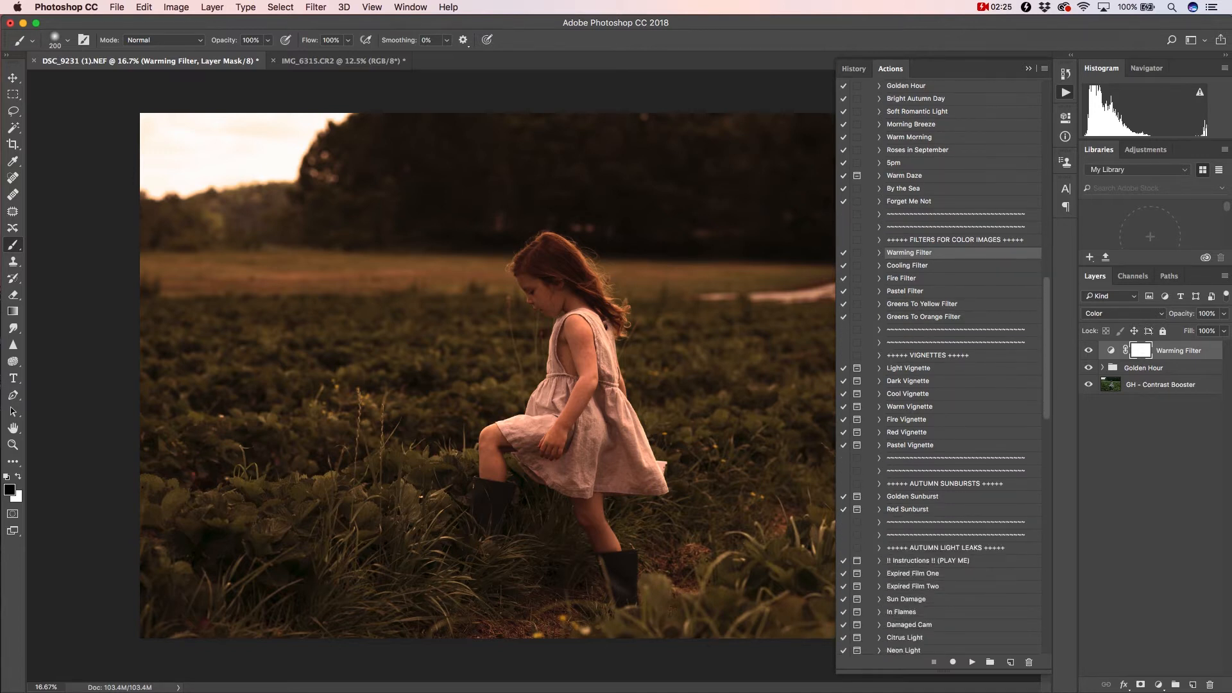
pyautogui.scroll(-1, 947, 368)
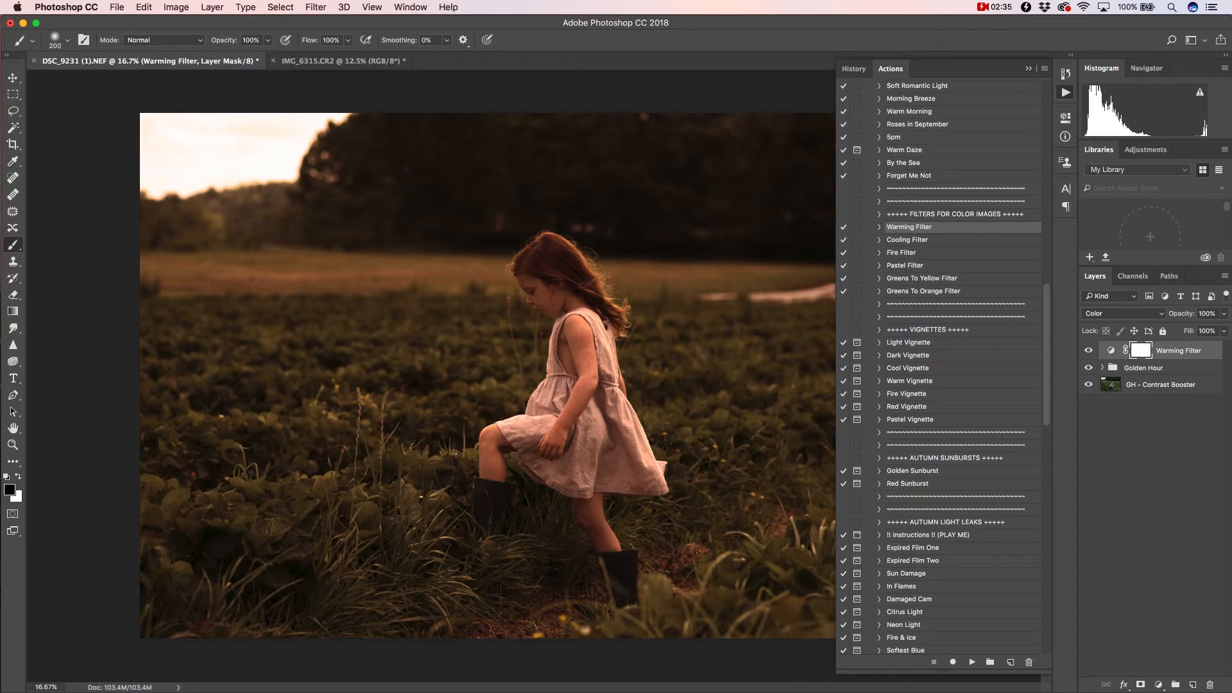
pyautogui.click(907, 394)
pyautogui.click(972, 661)
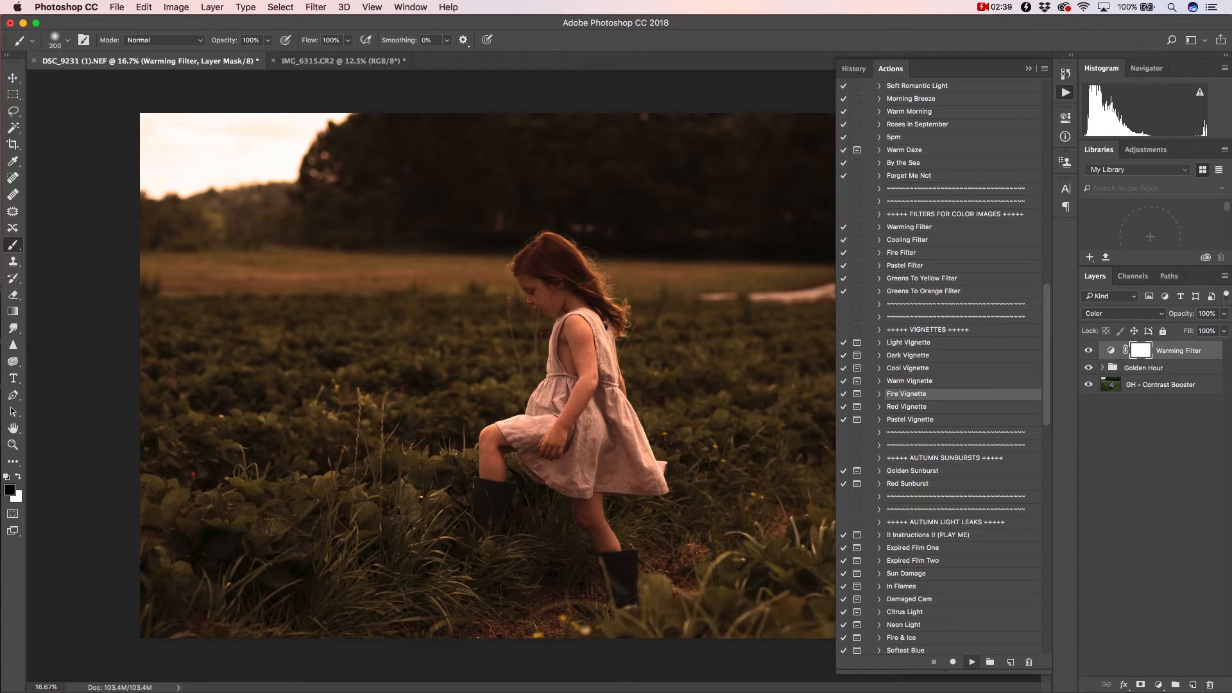
pyautogui.click(712, 258)
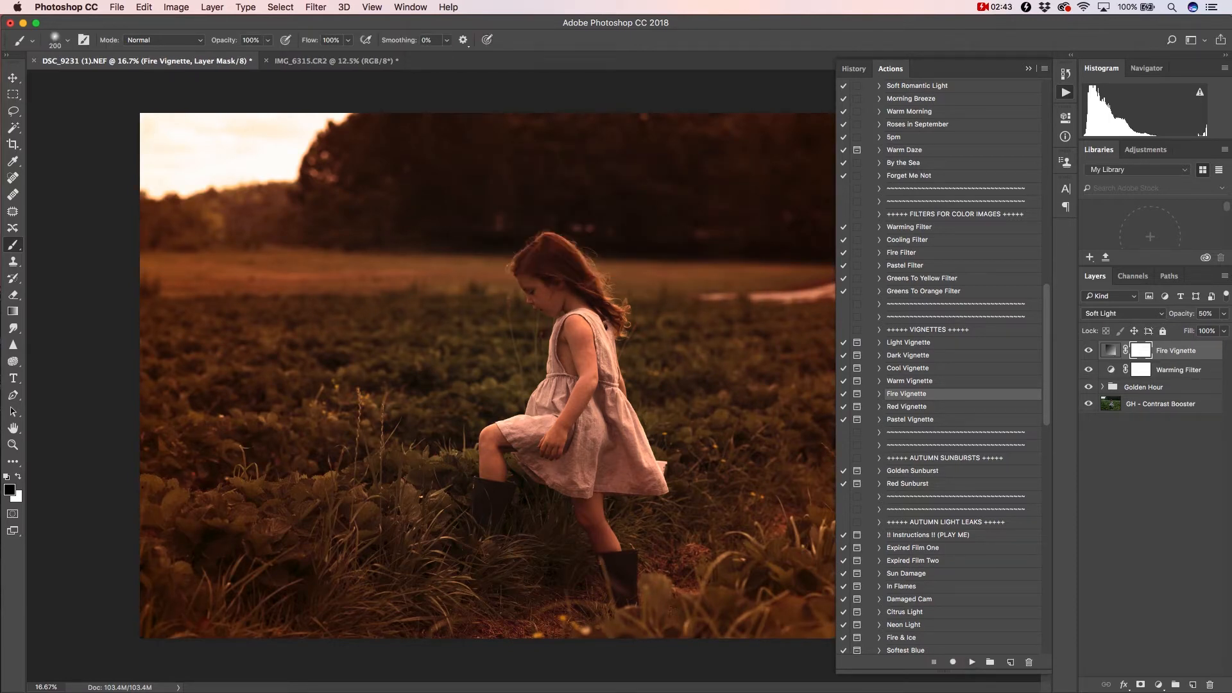
pyautogui.click(857, 394)
pyautogui.click(713, 242)
# Narrow the Actions panel to uncover more of the photo and compare it with and without the Fire Vignette layer
pyautogui.moveTo(836, 352); pyautogui.dragTo(889, 353)
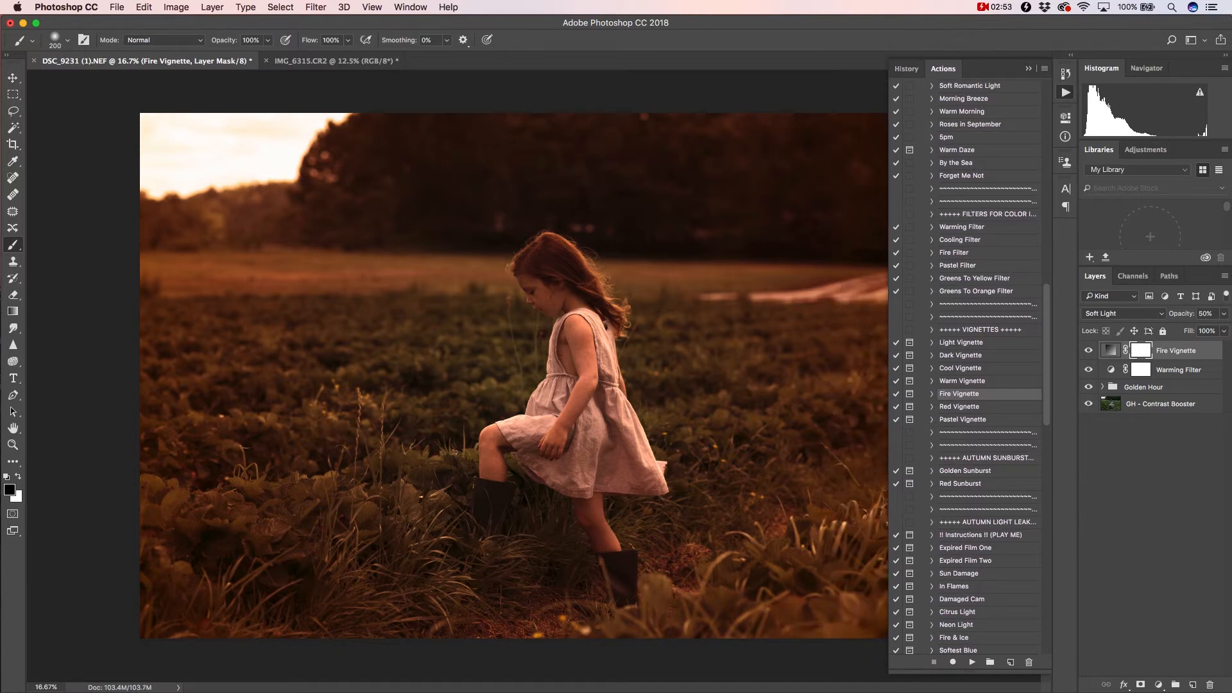
pyautogui.click(1088, 350)
pyautogui.click(1088, 350)
# Run the Golden Sunburst action from the Autumn Sunbursts and dismiss its message
pyautogui.scroll(-1, 973, 368)
pyautogui.scroll(-6, 972, 368)
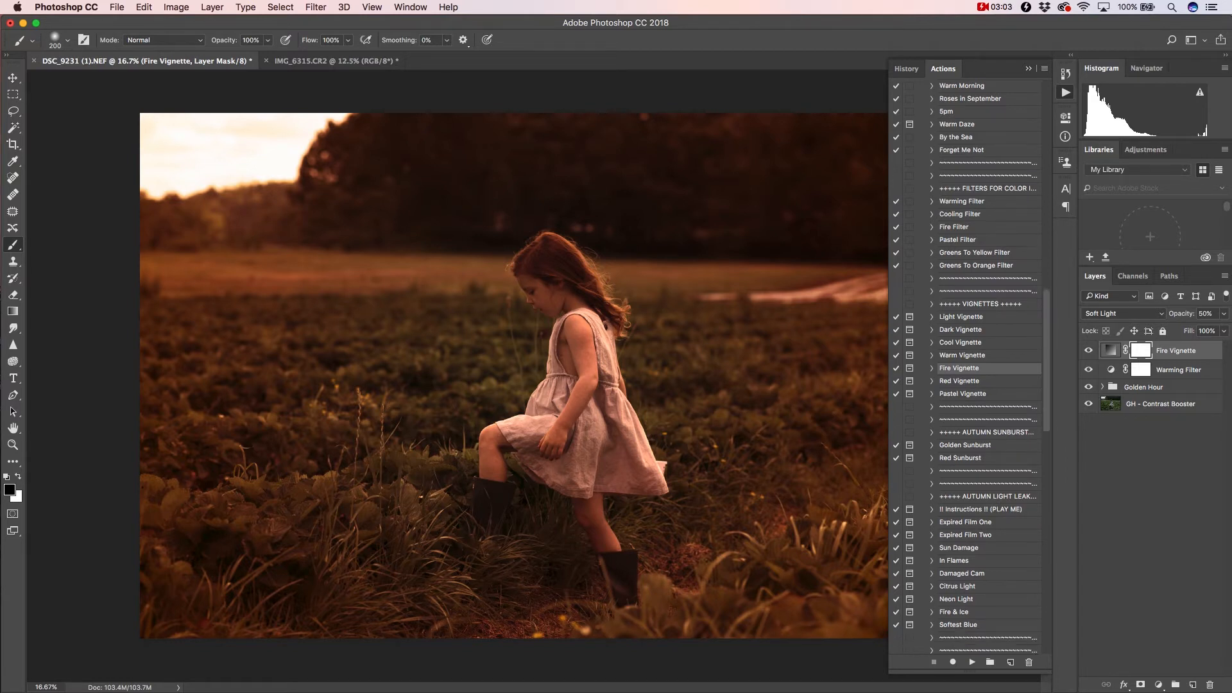
pyautogui.scroll(-1, 973, 368)
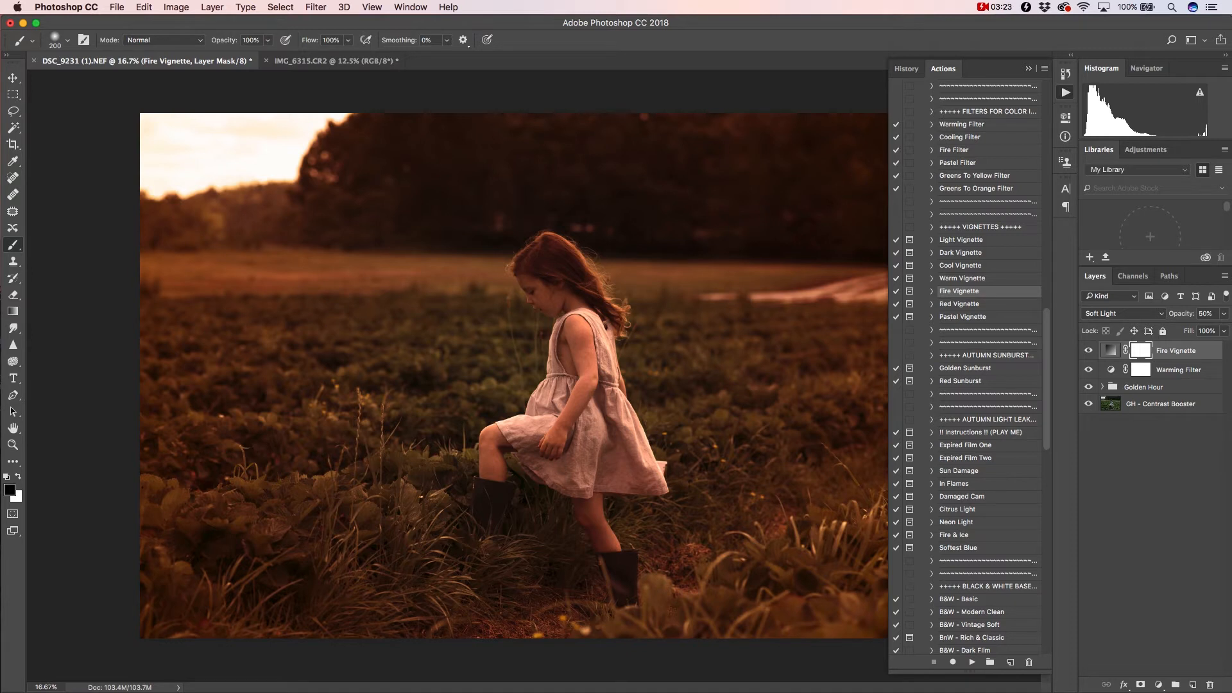
pyautogui.click(965, 368)
pyautogui.click(972, 662)
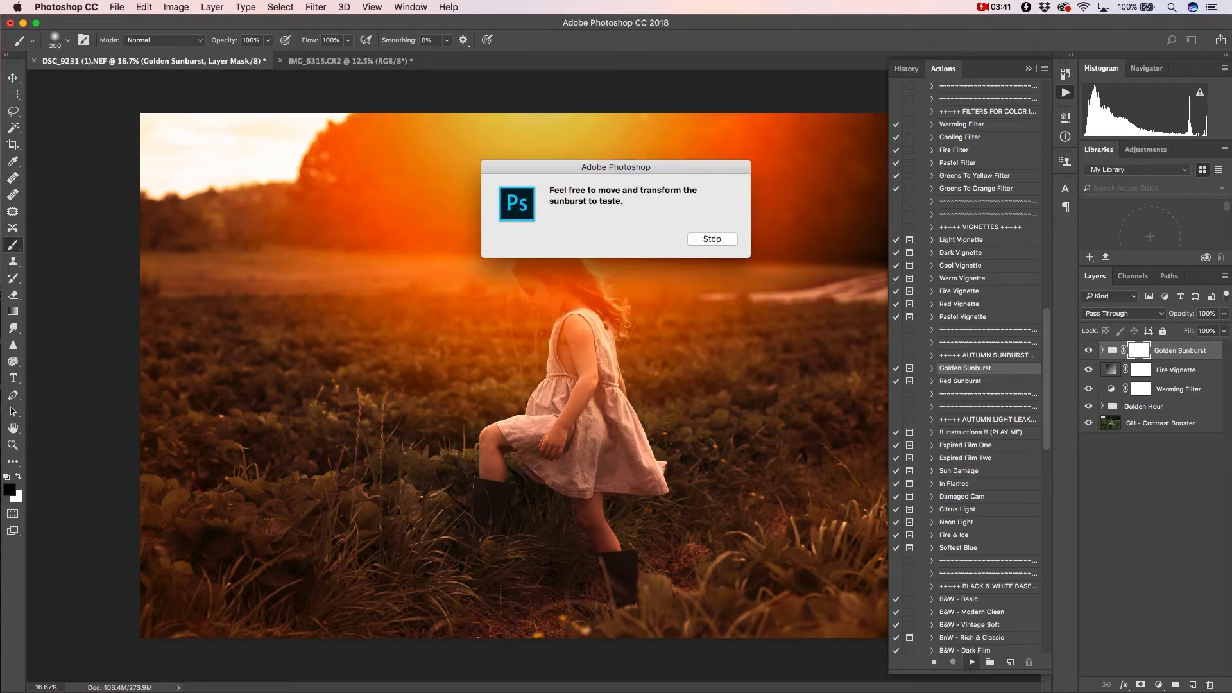
pyautogui.press('Return')
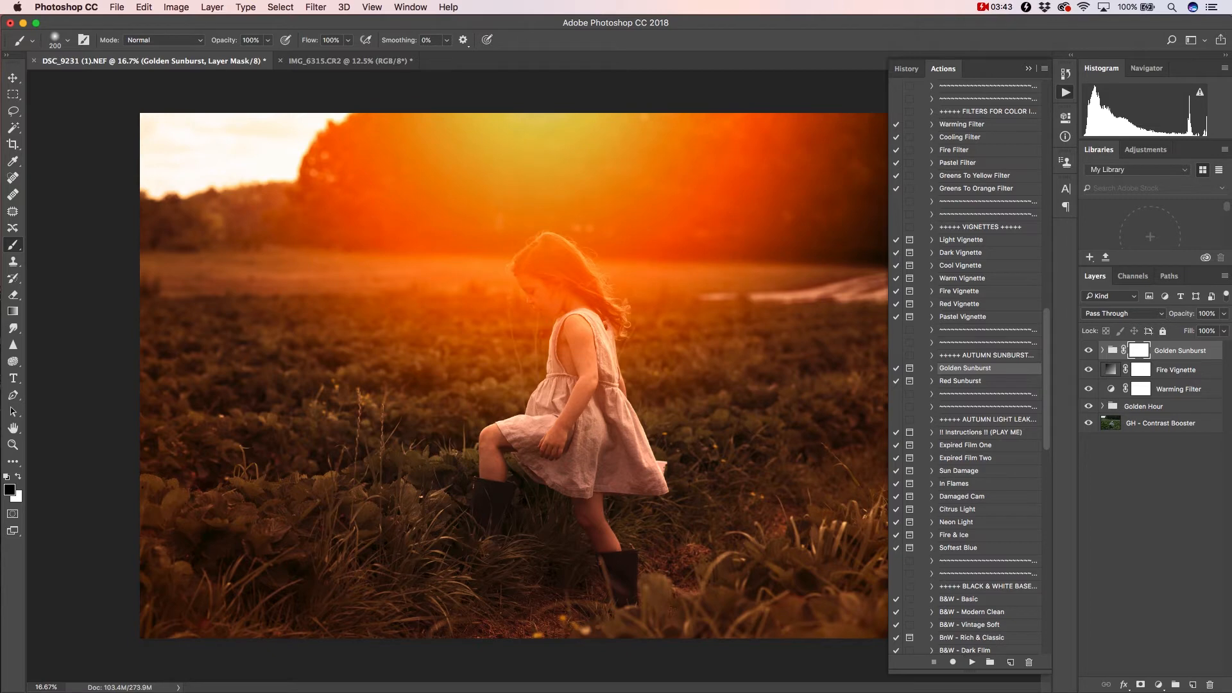
# Move the golden sunburst over the bright sky in the photo's upper-left corner and lower its group opacity to 35%
pyautogui.hotkey('ctrl', 't')
pyautogui.moveTo(550, 124); pyautogui.dragTo(489, 306)
pyautogui.moveTo(476, 250); pyautogui.dragTo(224, 125)
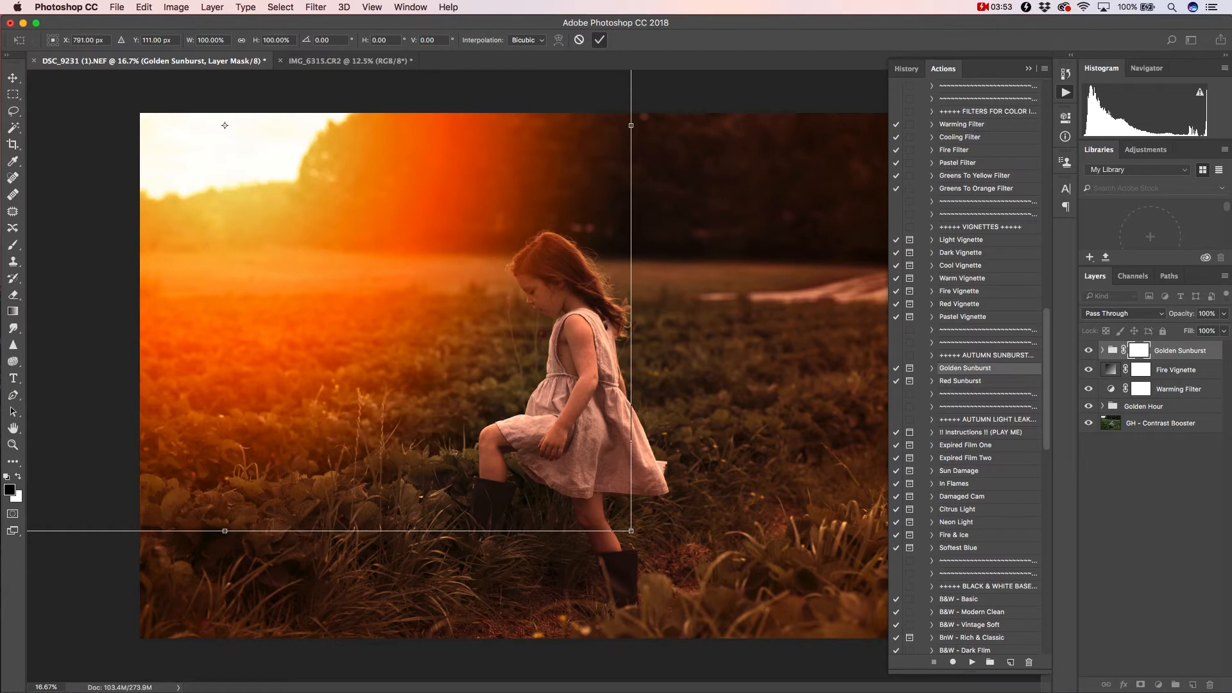
pyautogui.press('Return')
pyautogui.press('b')
pyautogui.moveTo(1182, 314); pyautogui.dragTo(1141, 313)
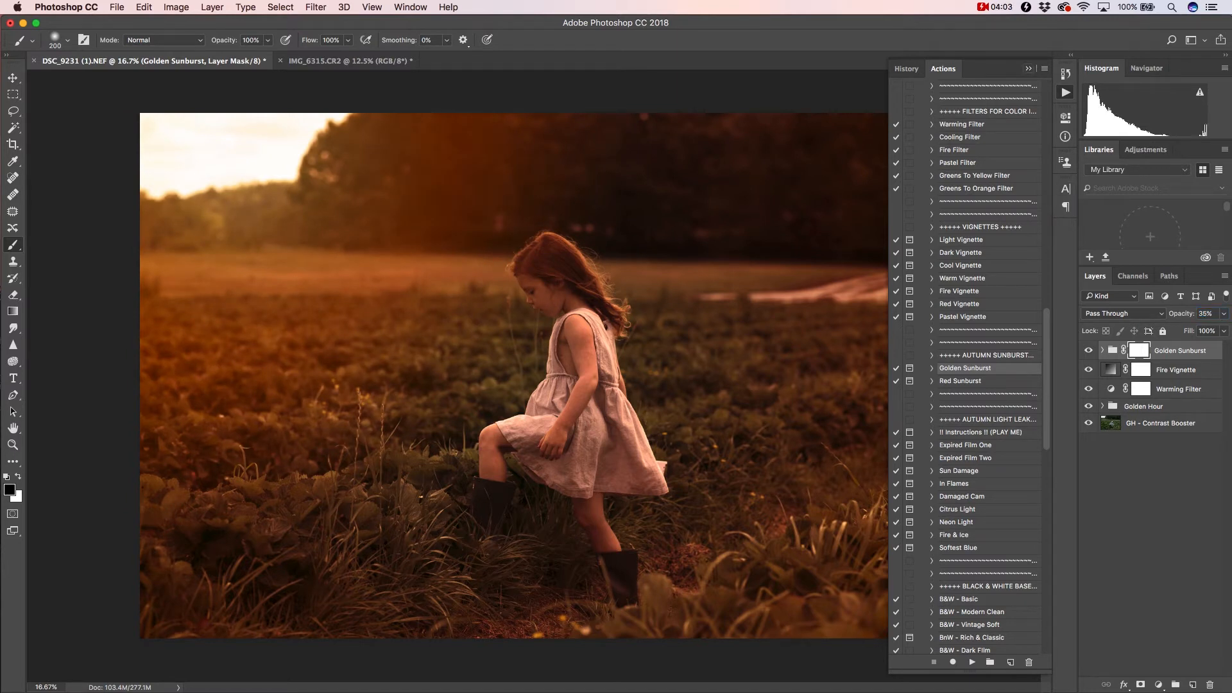
pyautogui.click(1065, 92)
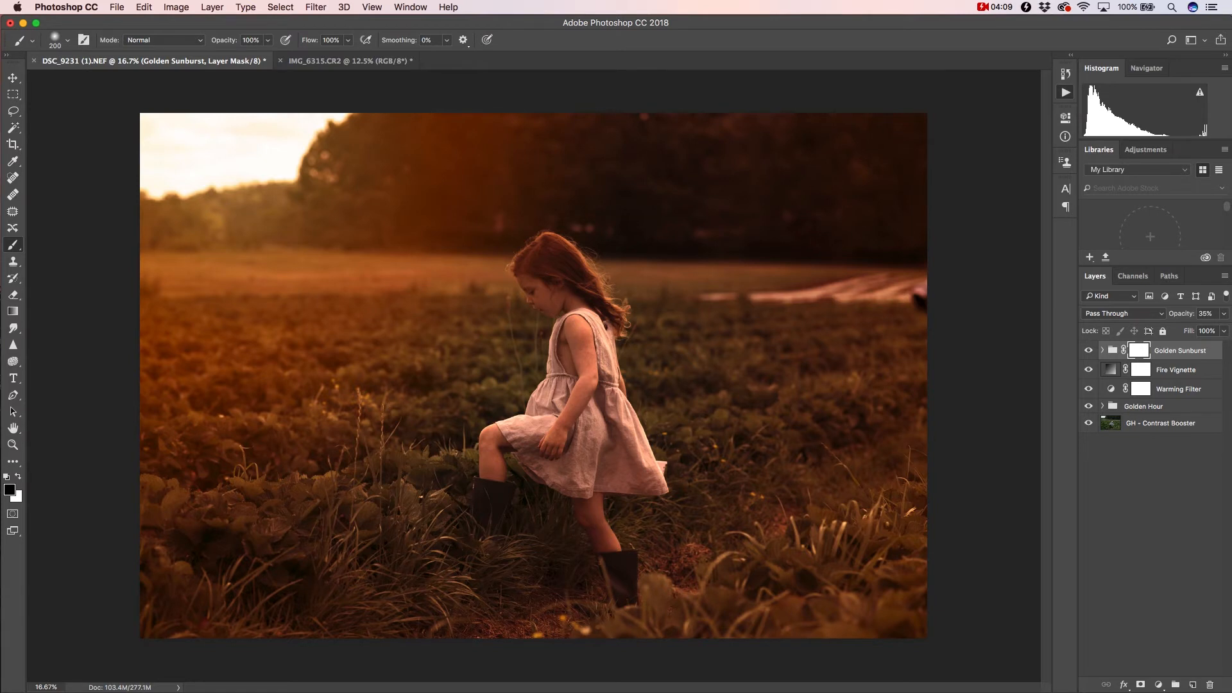
pyautogui.click(1065, 93)
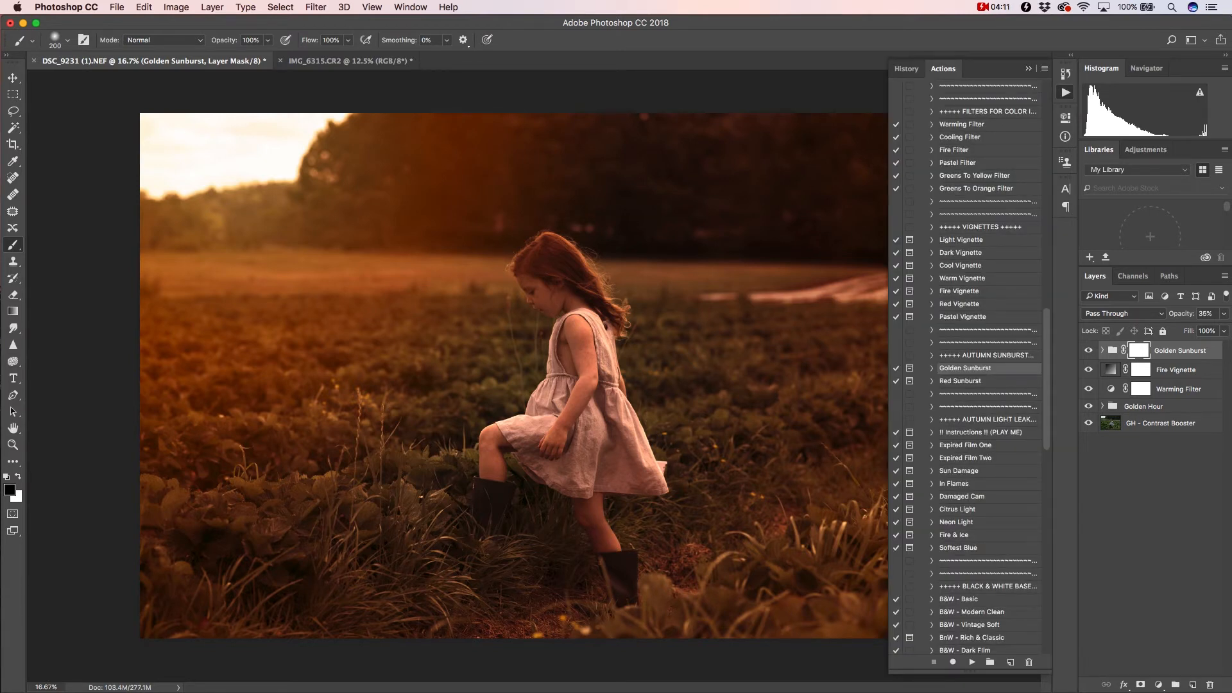
pyautogui.scroll(-5, 973, 373)
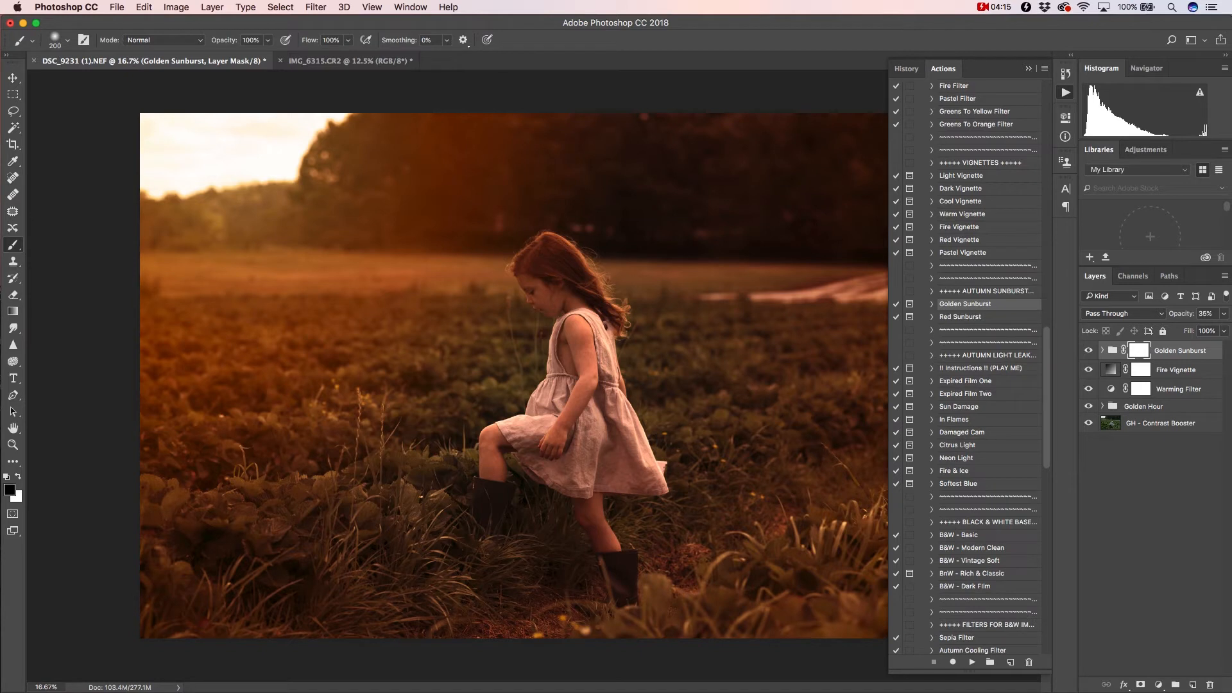
pyautogui.scroll(-1, 972, 368)
pyautogui.scroll(15, 973, 369)
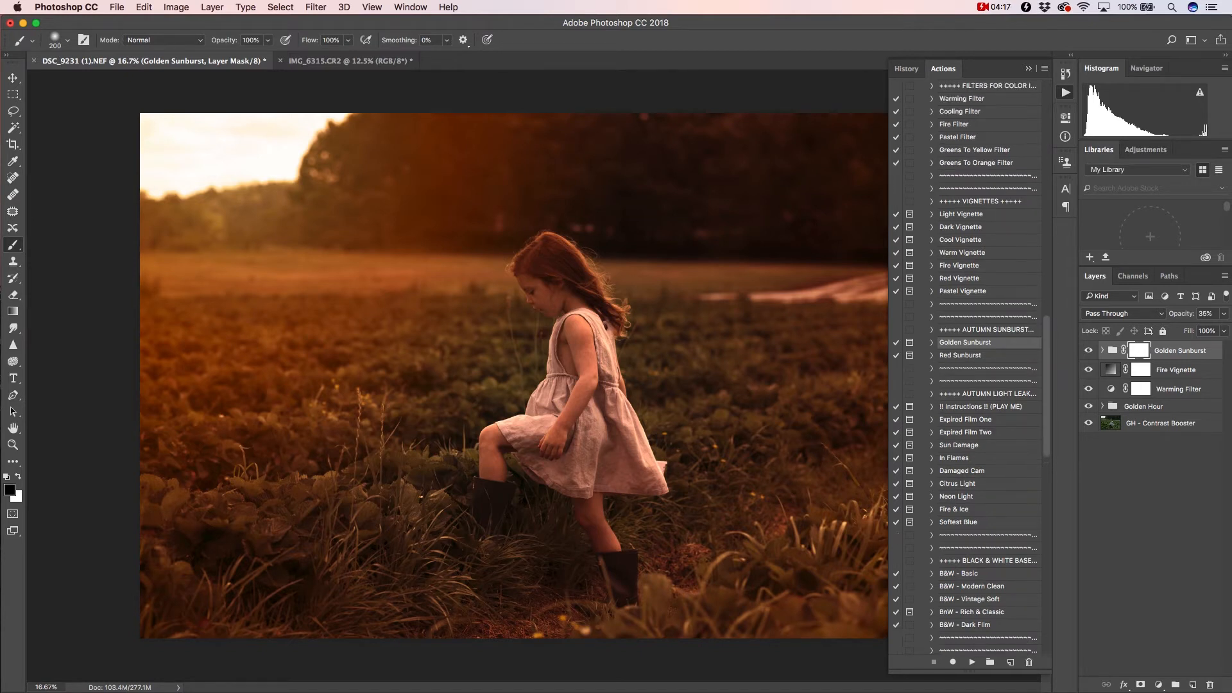
pyautogui.scroll(10, 972, 369)
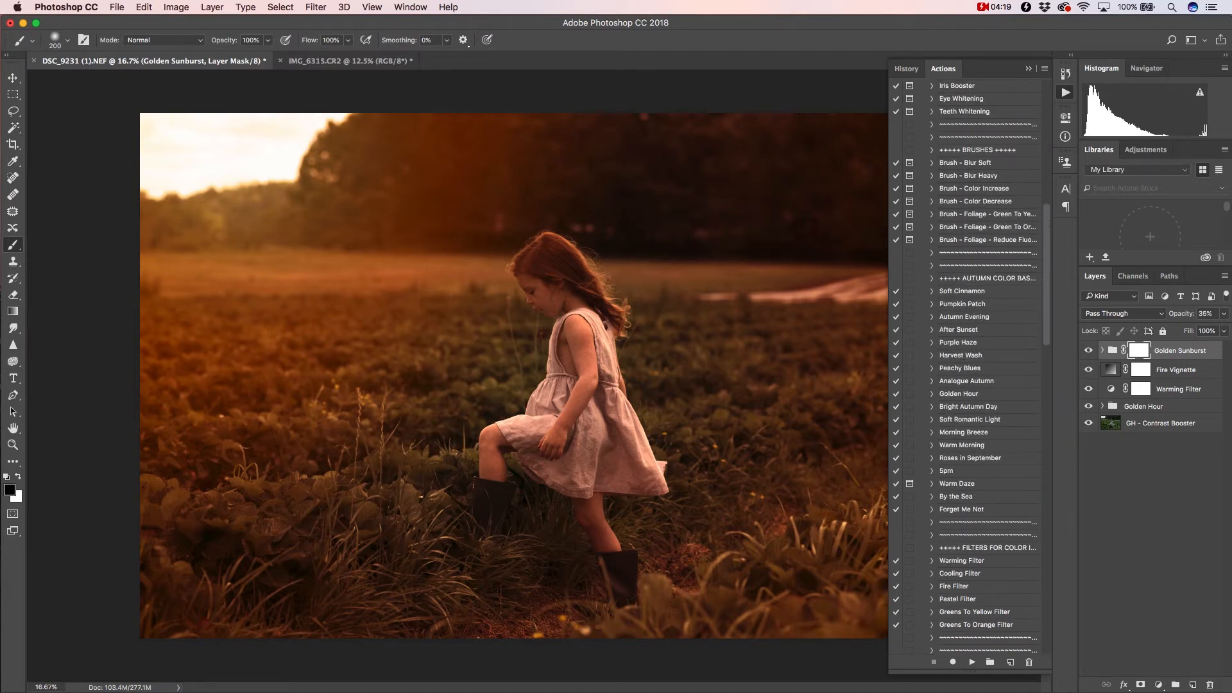
# Run the Depth Contrast action from the General Workflow set and dismiss both of its messages
pyautogui.scroll(8, 972, 369)
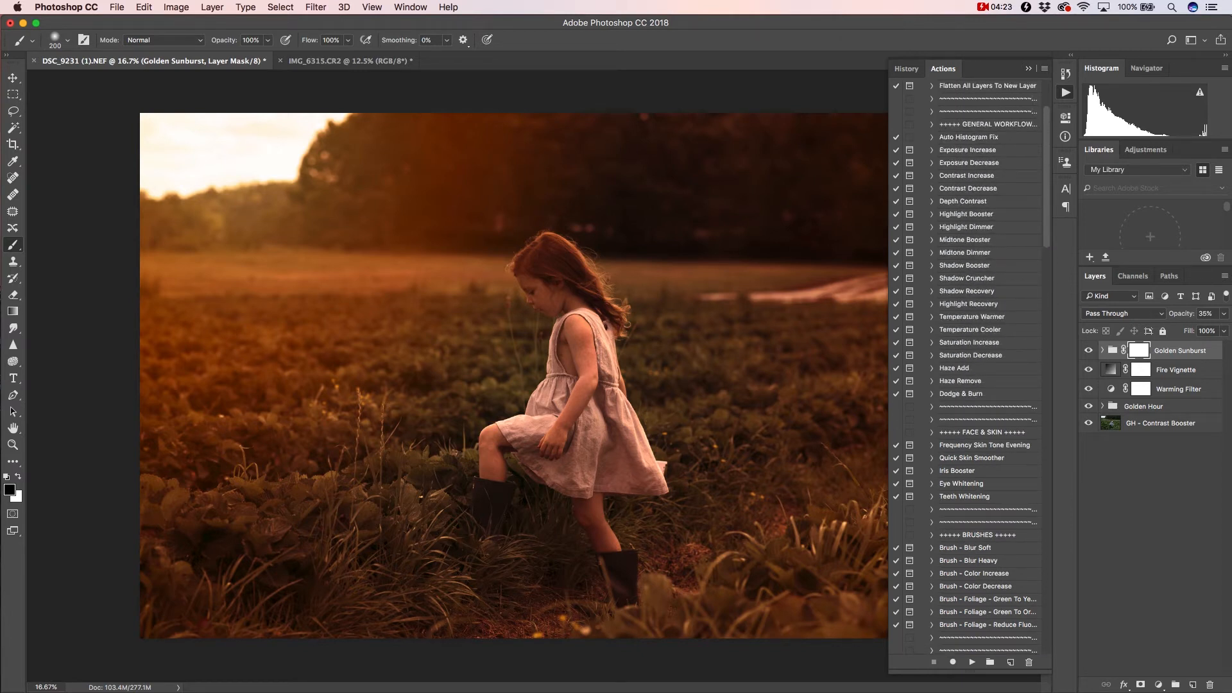
pyautogui.click(963, 201)
pyautogui.click(972, 662)
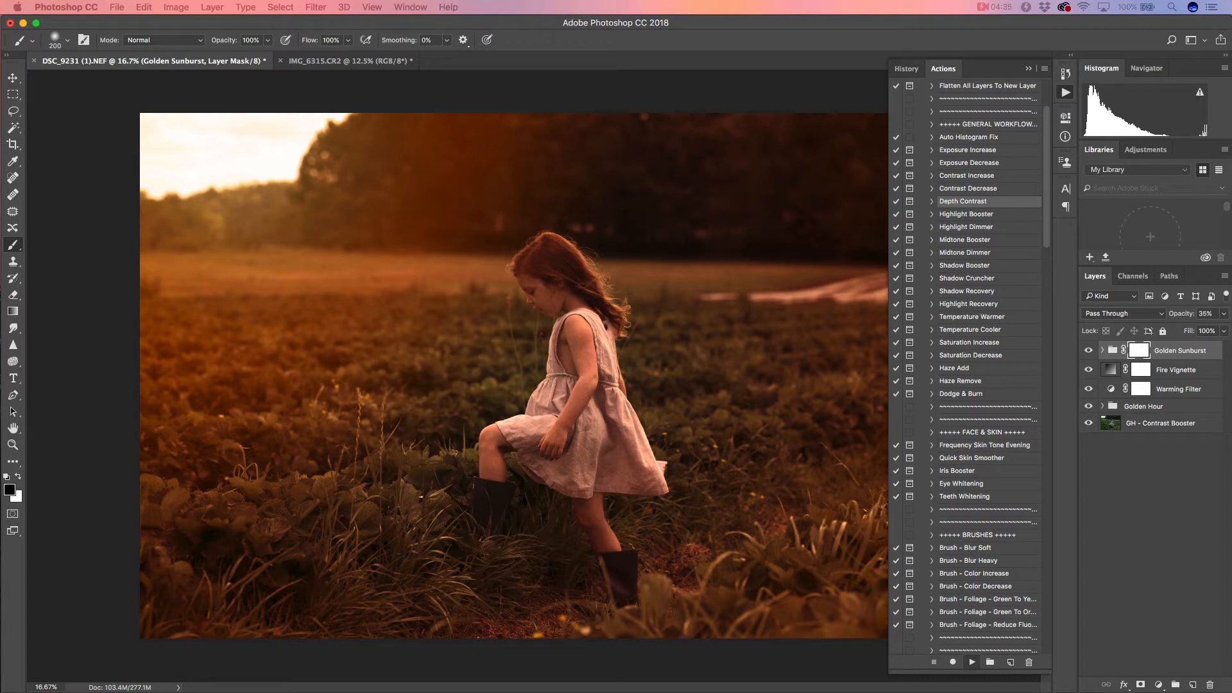
pyautogui.click(972, 663)
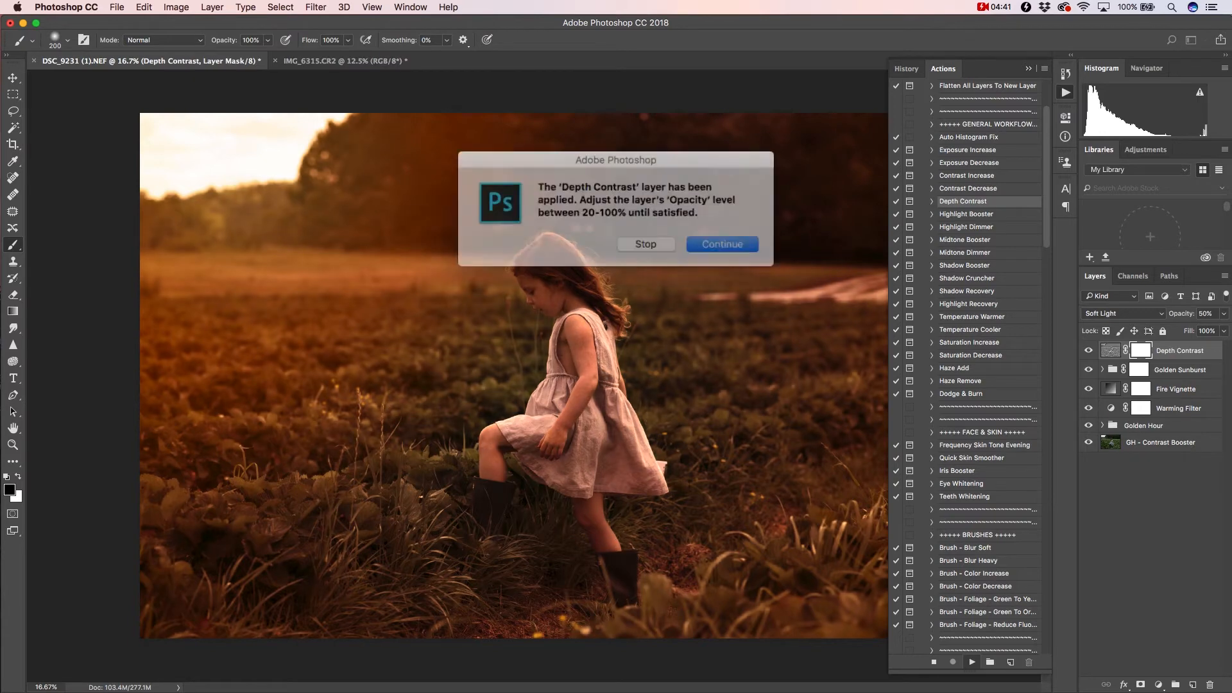
pyautogui.press('Return')
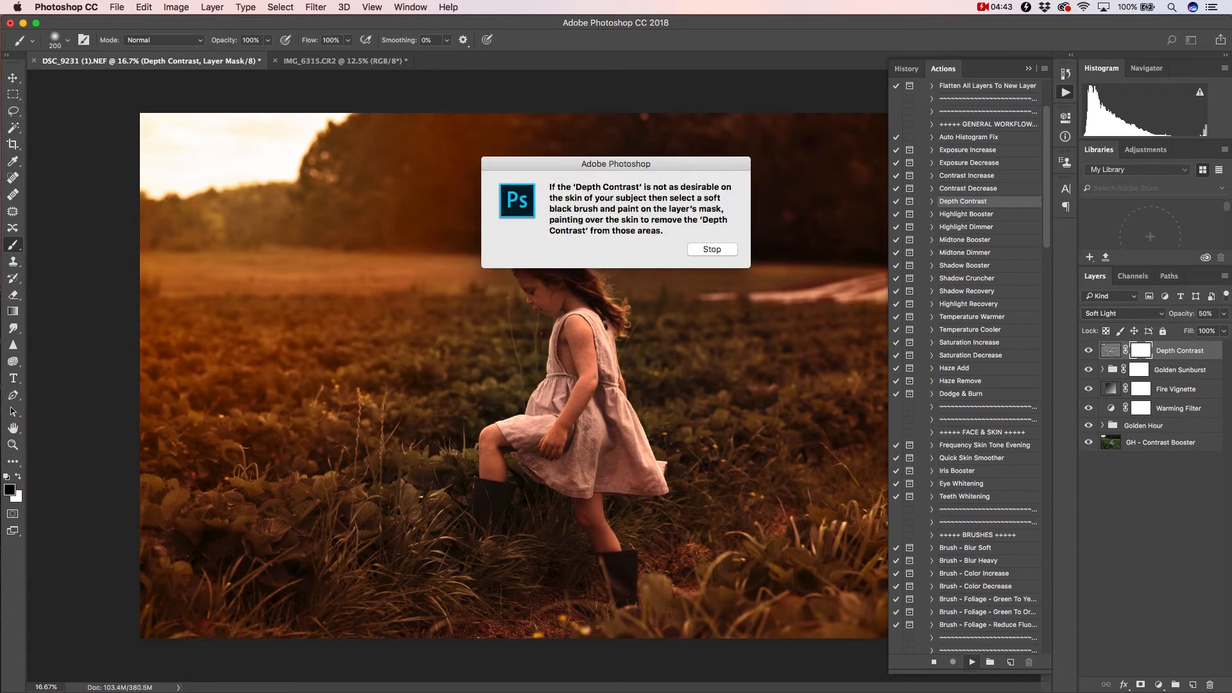
pyautogui.press('Return')
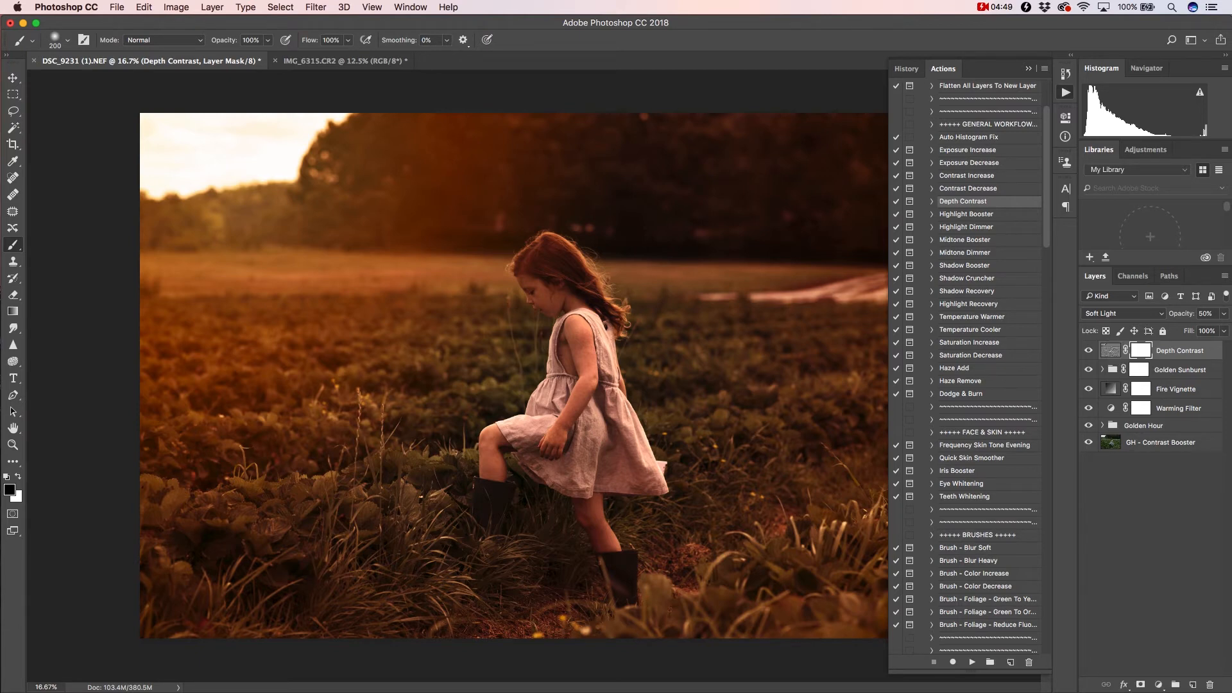
# Paint black over the girl's skin on the Depth Contrast layer mask with a soft 125 px brush
pyautogui.press('[')
pyautogui.press('super+plus')
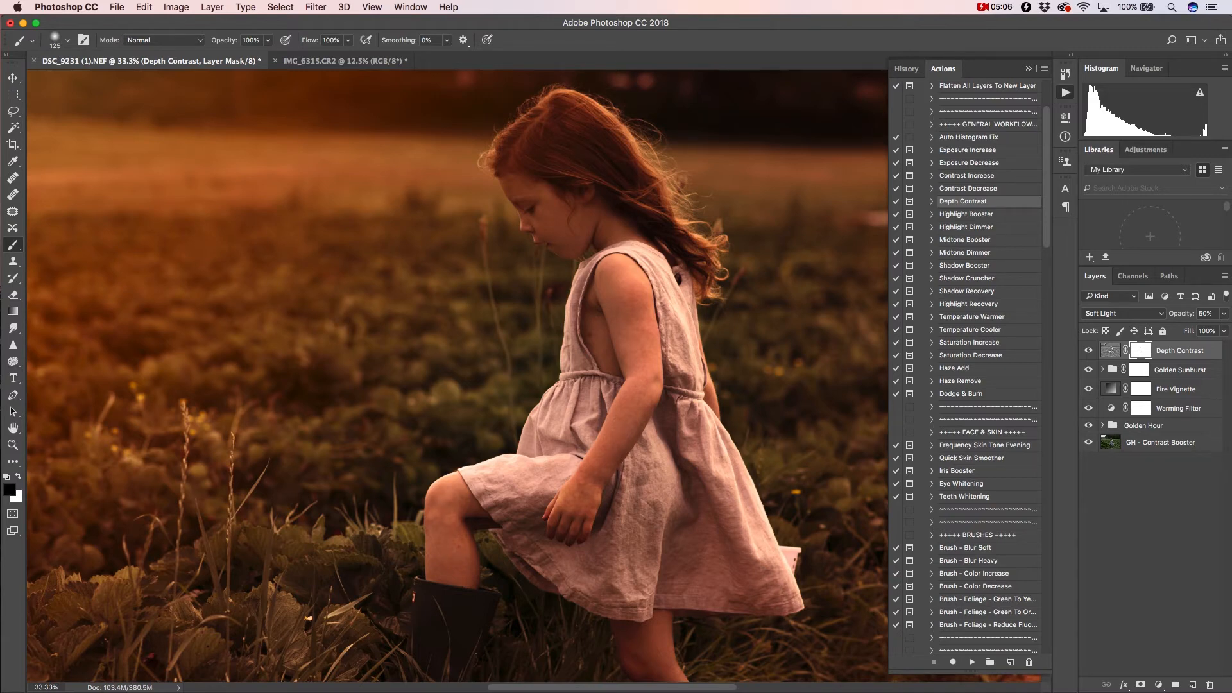
pyautogui.scroll(-5, 458, 376)
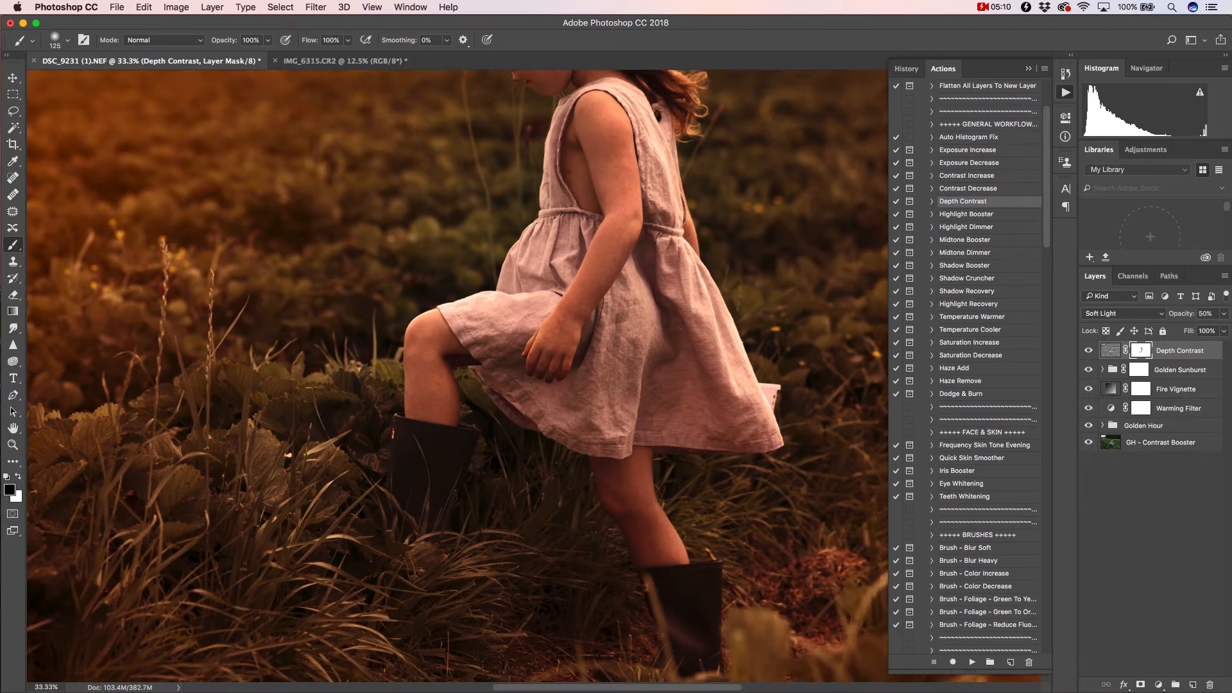
pyautogui.scroll(4, 459, 376)
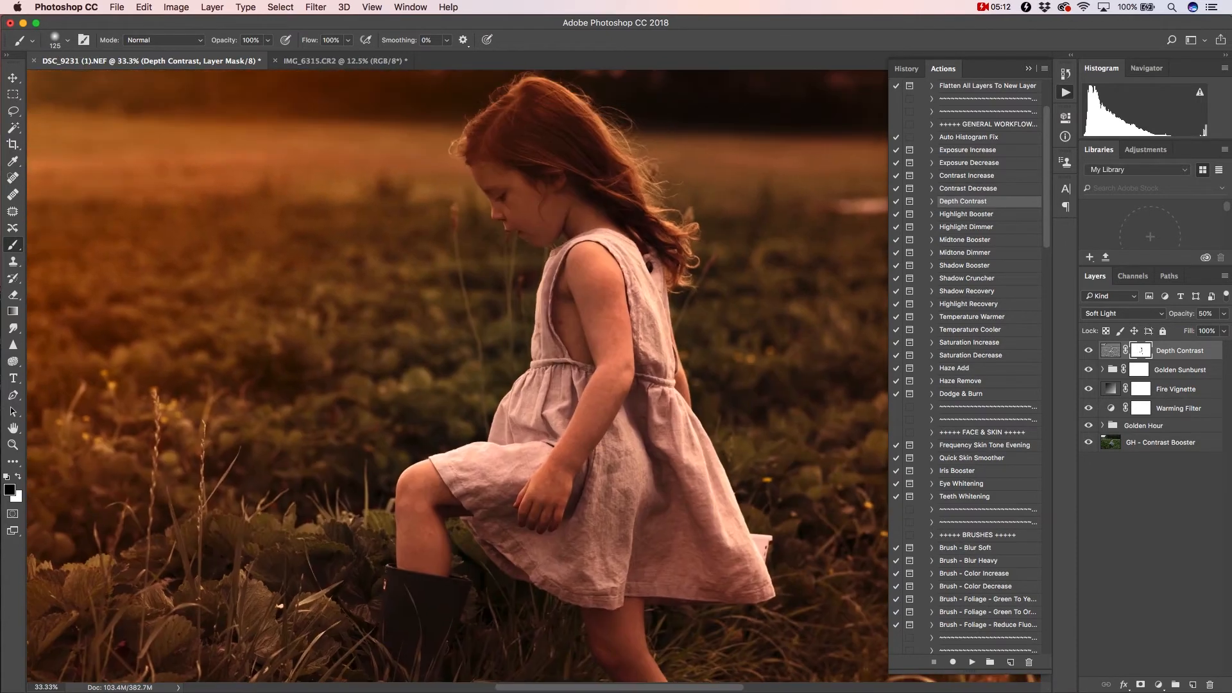
# On the Color Base mask in the Golden Hour group, paint black across the photo's lower foreground with a soft 2900 px brush
pyautogui.click(1144, 425)
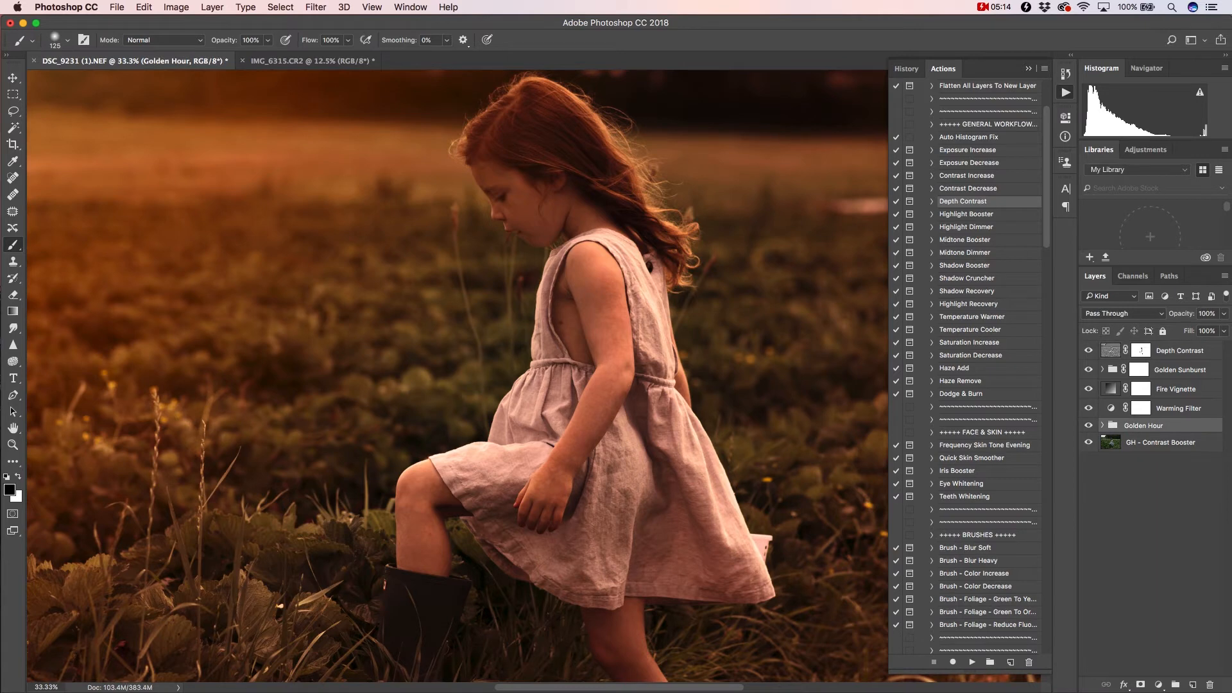
pyautogui.click(1102, 425)
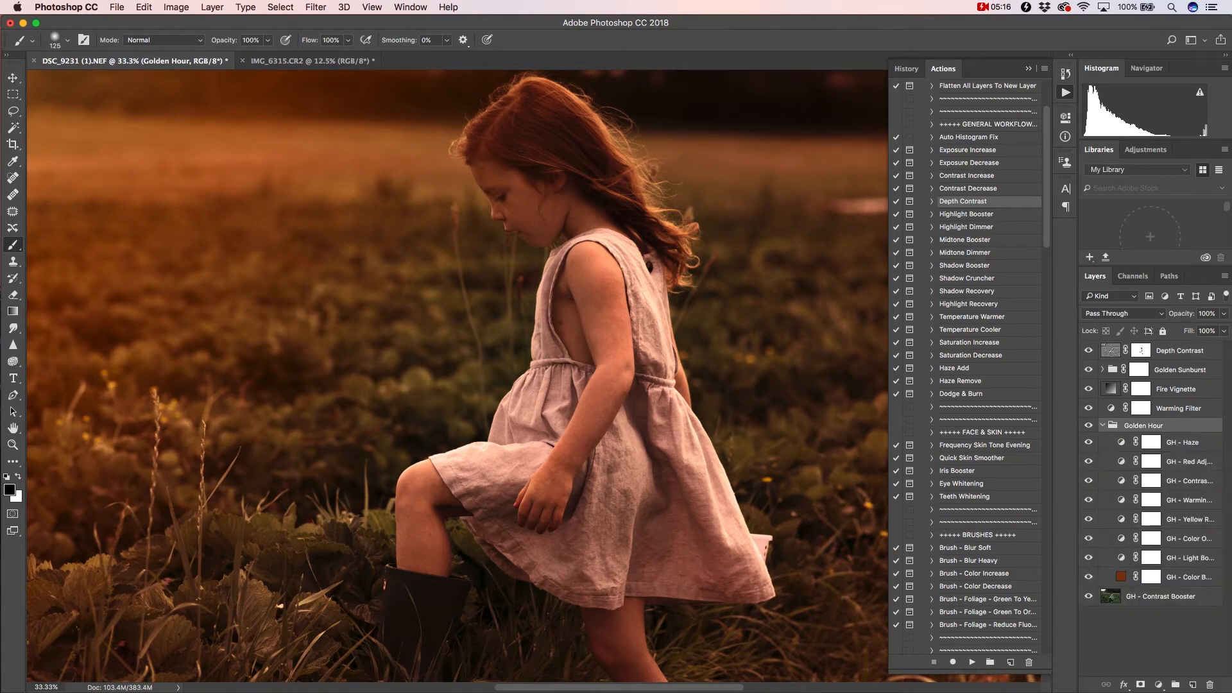
pyautogui.click(1188, 577)
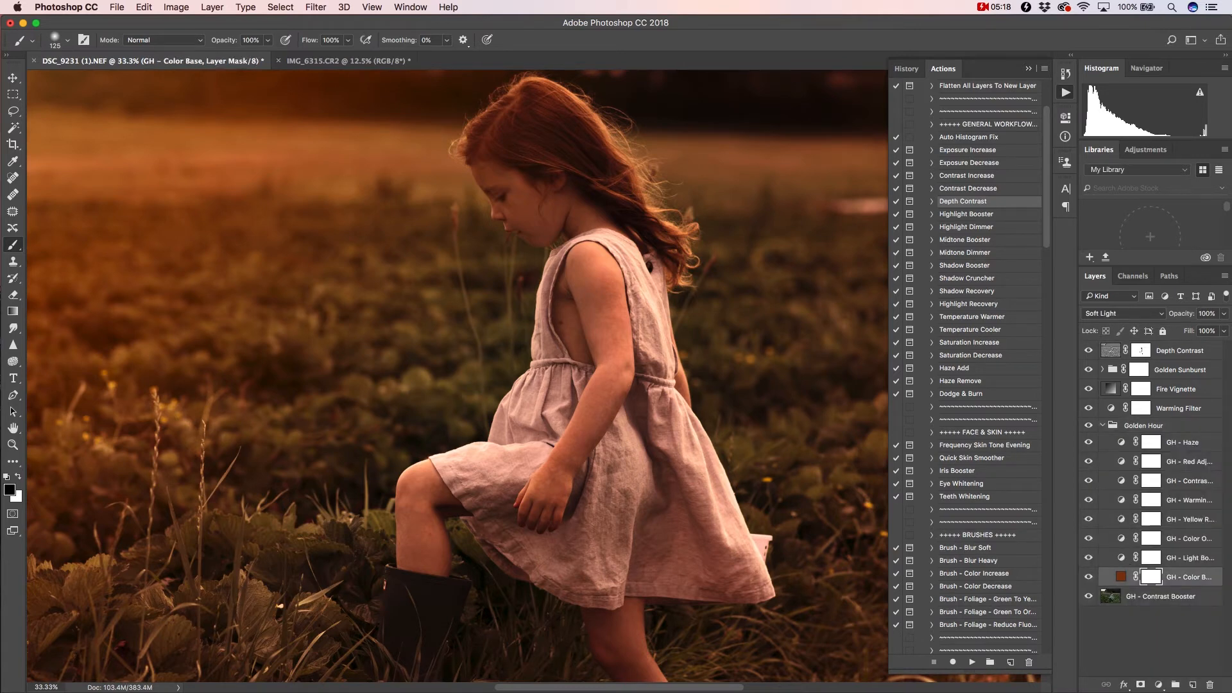
pyautogui.press('super+minus')
pyautogui.press('super+minus')
pyautogui.press('super+minus')
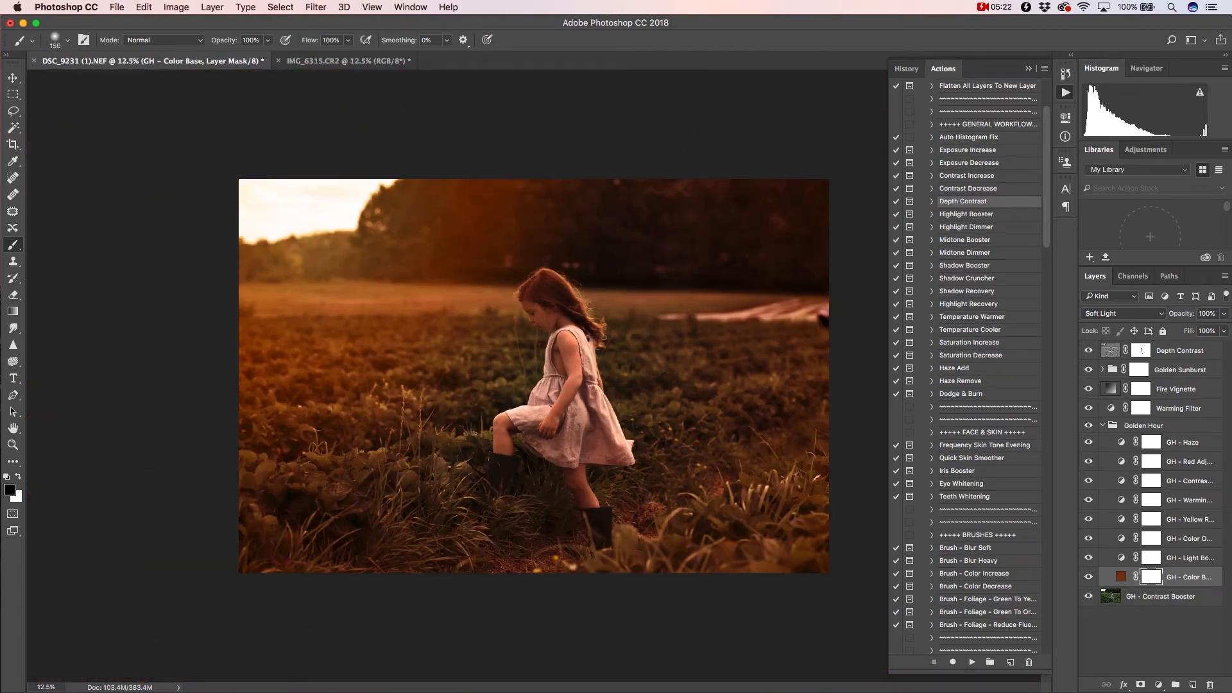
pyautogui.press(']')
pyautogui.press(']')
pyautogui.press(']')
pyautogui.press(']')
pyautogui.press(']')
pyautogui.press(']')
pyautogui.press(']')
pyautogui.press(']')
pyautogui.press(']')
pyautogui.press(']')
pyautogui.press(']')
pyautogui.press(']')
pyautogui.press(']')
pyautogui.press(']')
pyautogui.press(']')
pyautogui.press(']')
pyautogui.press(']')
pyautogui.press(']')
pyautogui.press(']')
pyautogui.press(']')
pyautogui.press(']')
pyautogui.press(']')
pyautogui.press(']')
pyautogui.press(']')
pyautogui.press(']')
pyautogui.press(']')
pyautogui.press(']')
pyautogui.press(']')
pyautogui.press(']')
pyautogui.press(']')
pyautogui.press(']')
pyautogui.moveTo(791, 449)
pyautogui.mouseDown()
pyautogui.moveTo(783, 515)
pyautogui.moveTo(677, 569)
pyautogui.mouseUp()
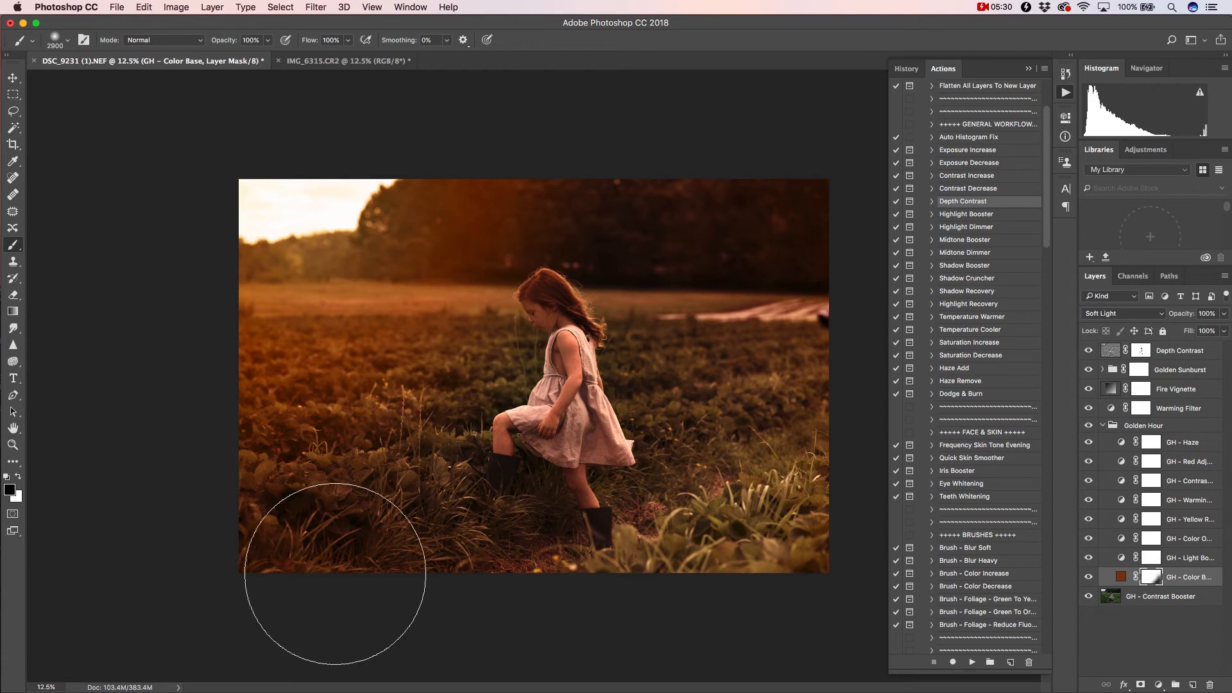
pyautogui.moveTo(318, 585)
pyautogui.mouseDown()
pyautogui.moveTo(449, 616)
pyautogui.moveTo(738, 564)
pyautogui.mouseUp()
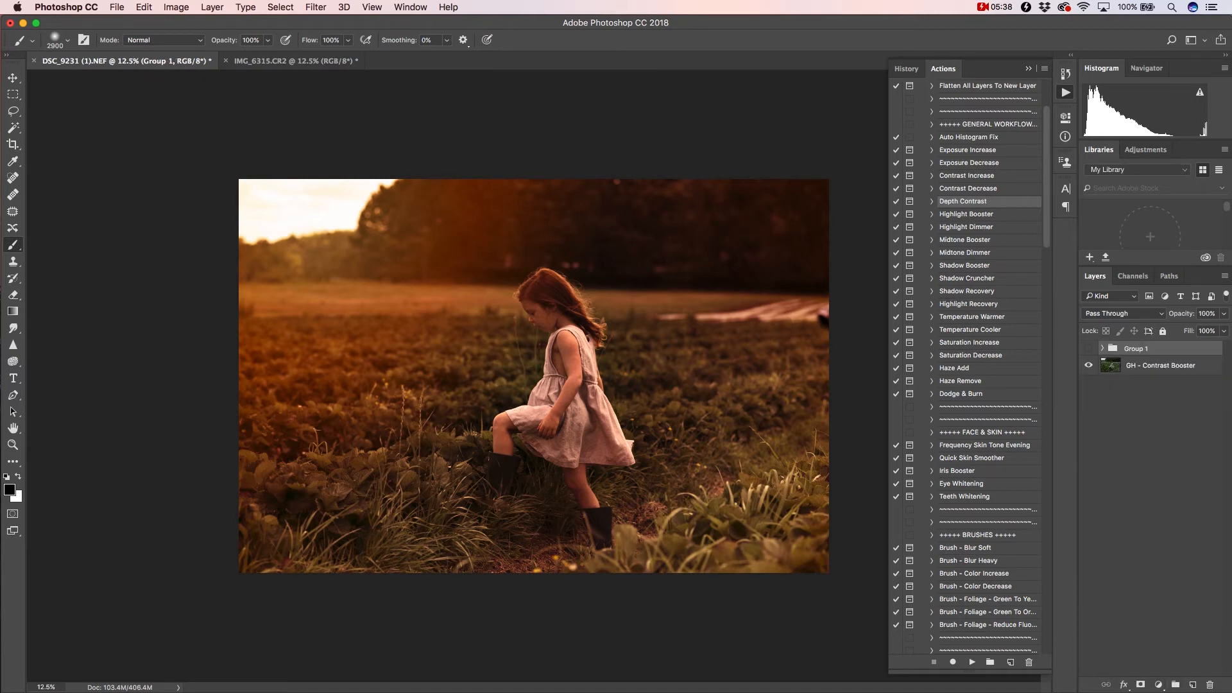
# Compare the photo with and without the Group 1 edits and leave the group visible
pyautogui.click(1088, 349)
pyautogui.click(1089, 349)
pyautogui.click(1088, 348)
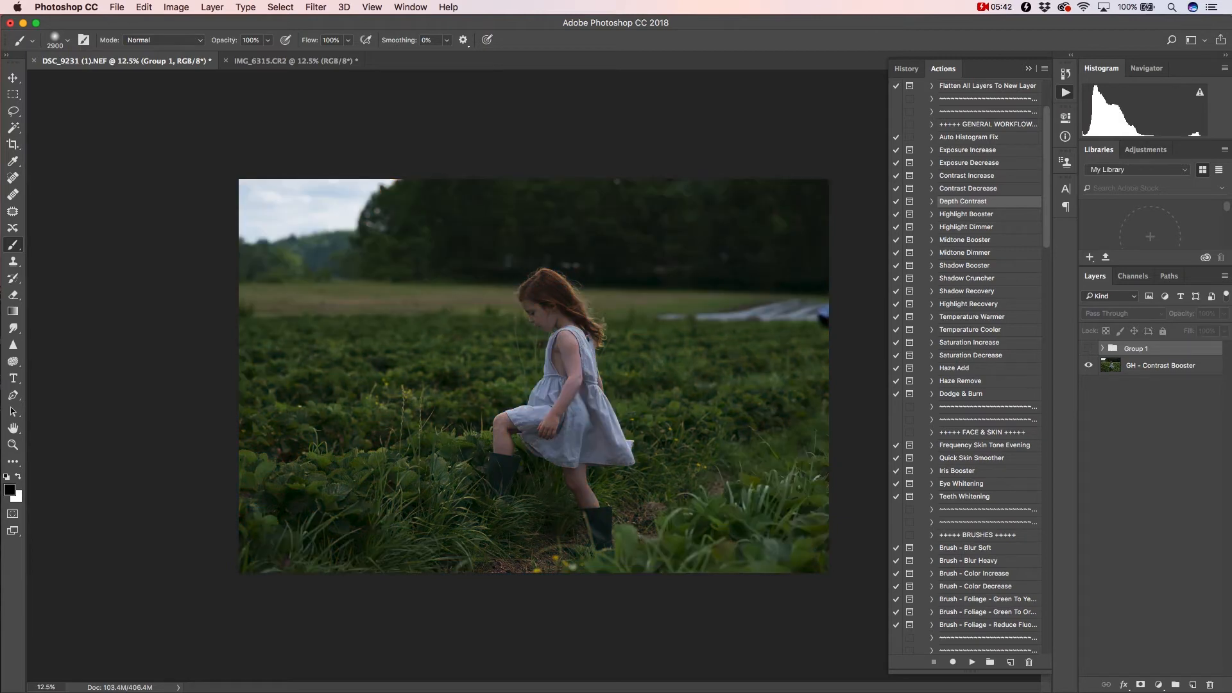
pyautogui.click(1088, 348)
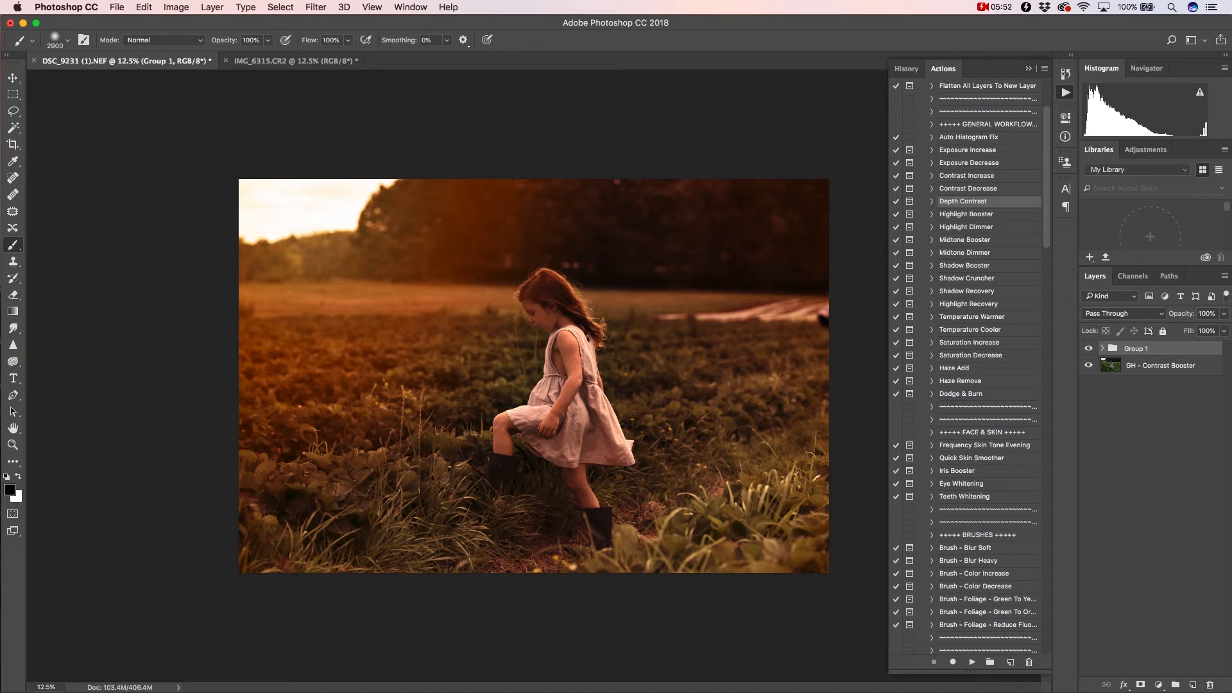
# Run the B&W - Basic action from the Black & White bases on the photo
pyautogui.scroll(-5, 972, 367)
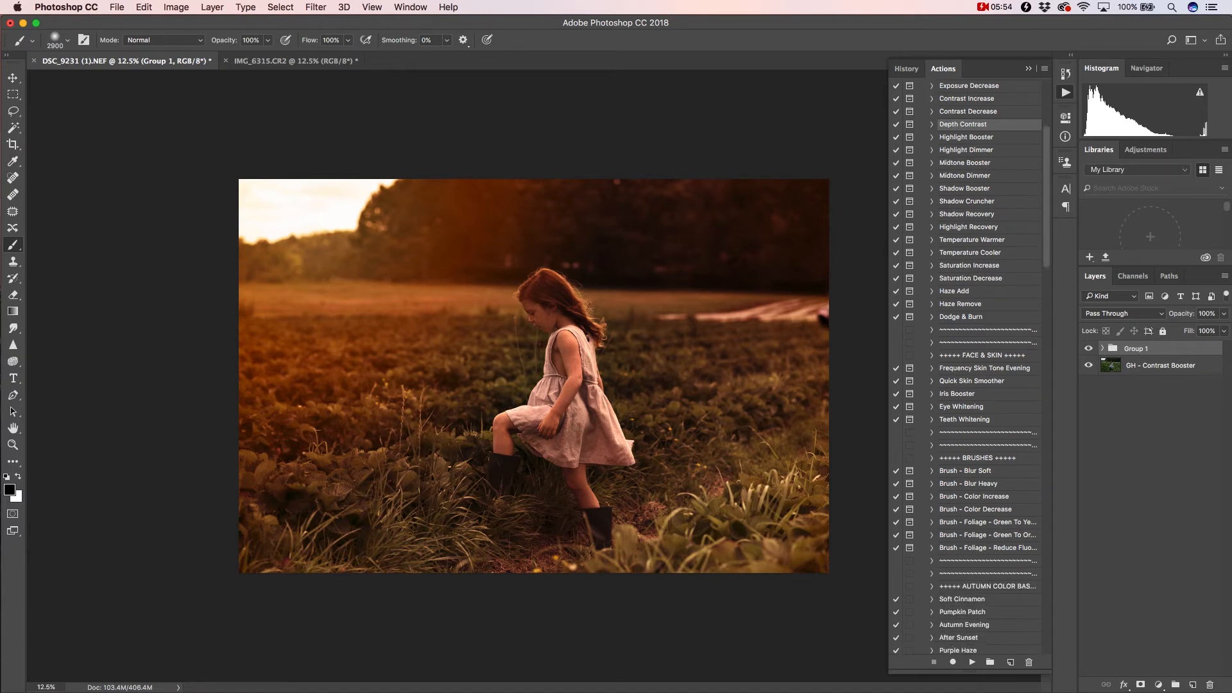
pyautogui.scroll(-1, 973, 368)
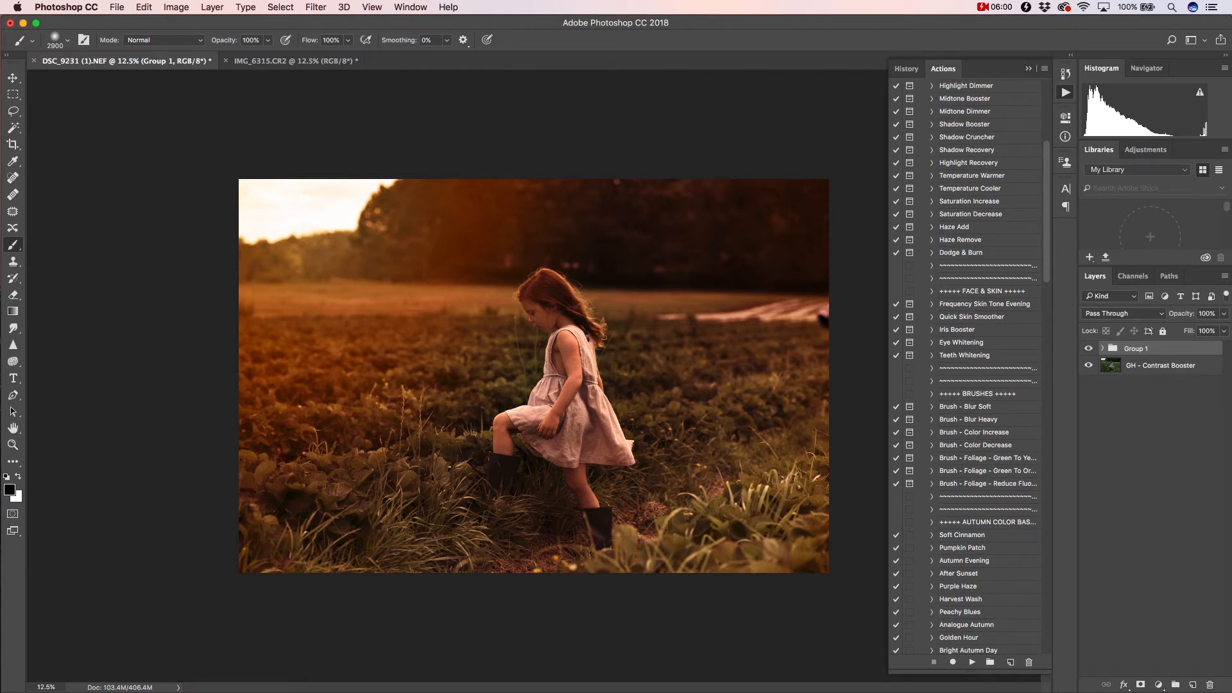
pyautogui.scroll(-15, 973, 368)
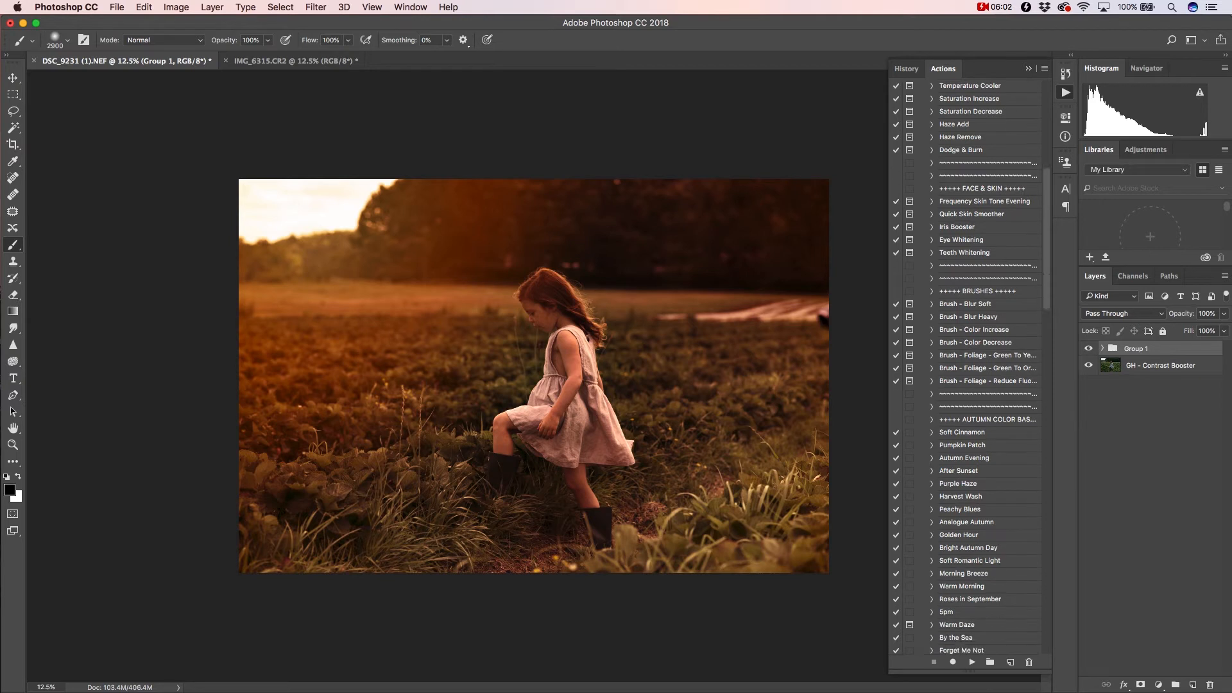
pyautogui.scroll(-18, 972, 368)
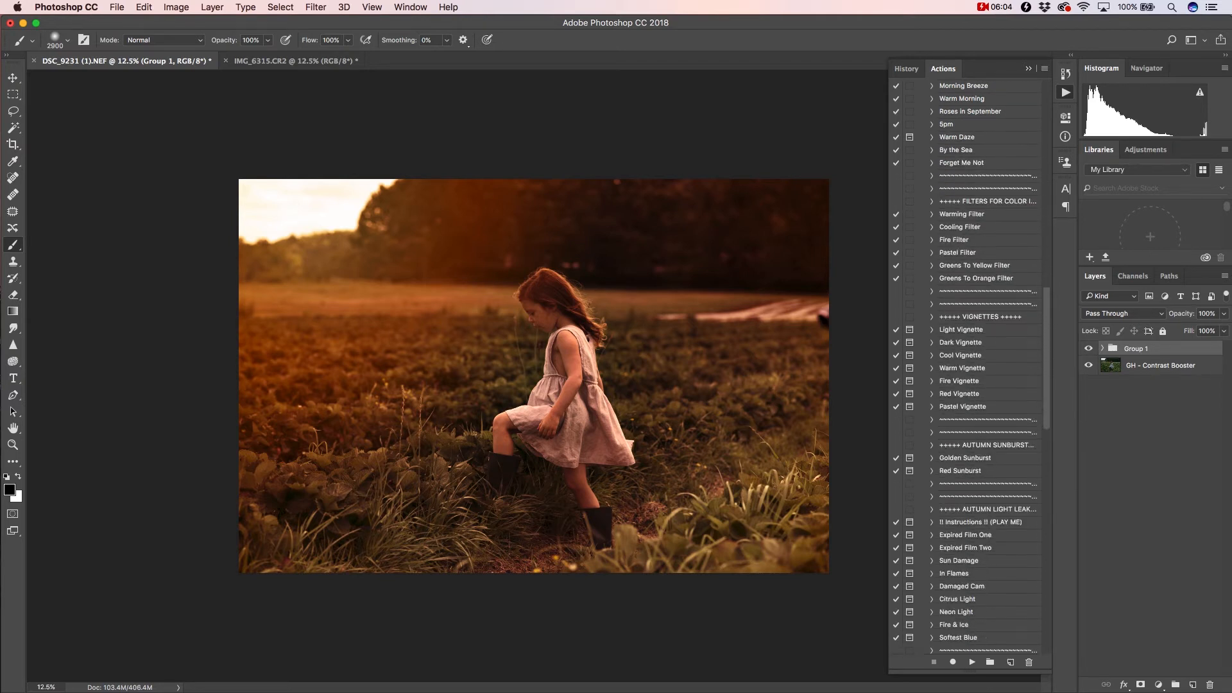
pyautogui.scroll(-1, 972, 368)
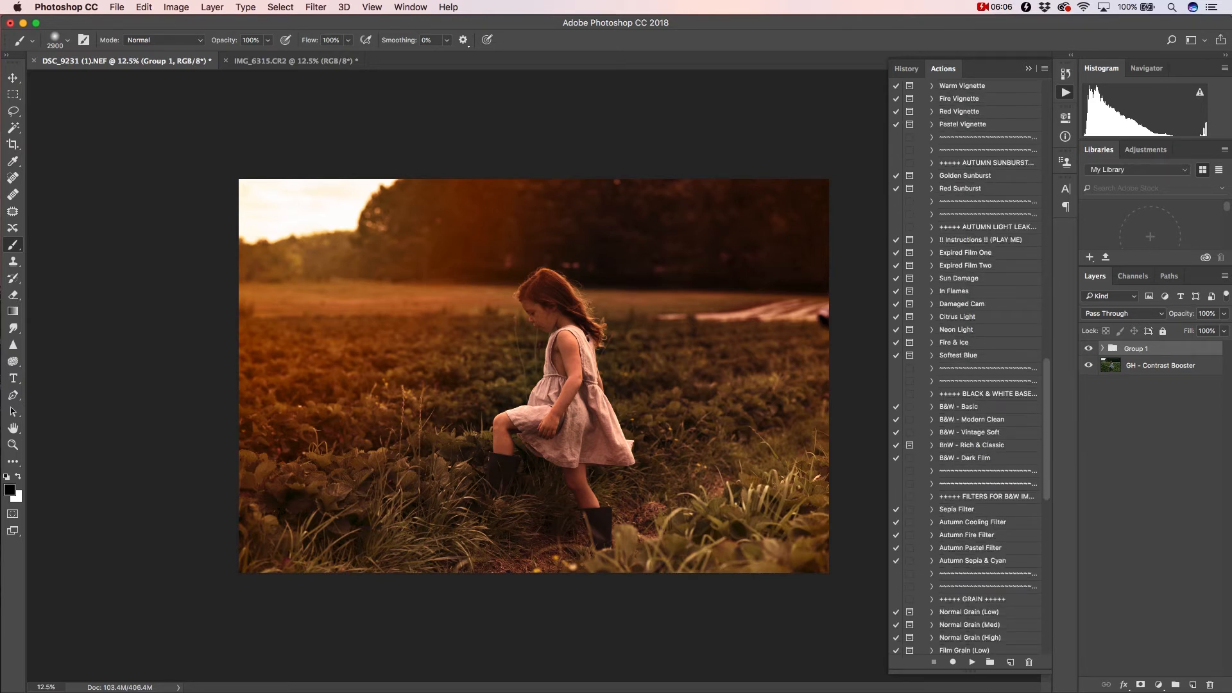
pyautogui.click(967, 407)
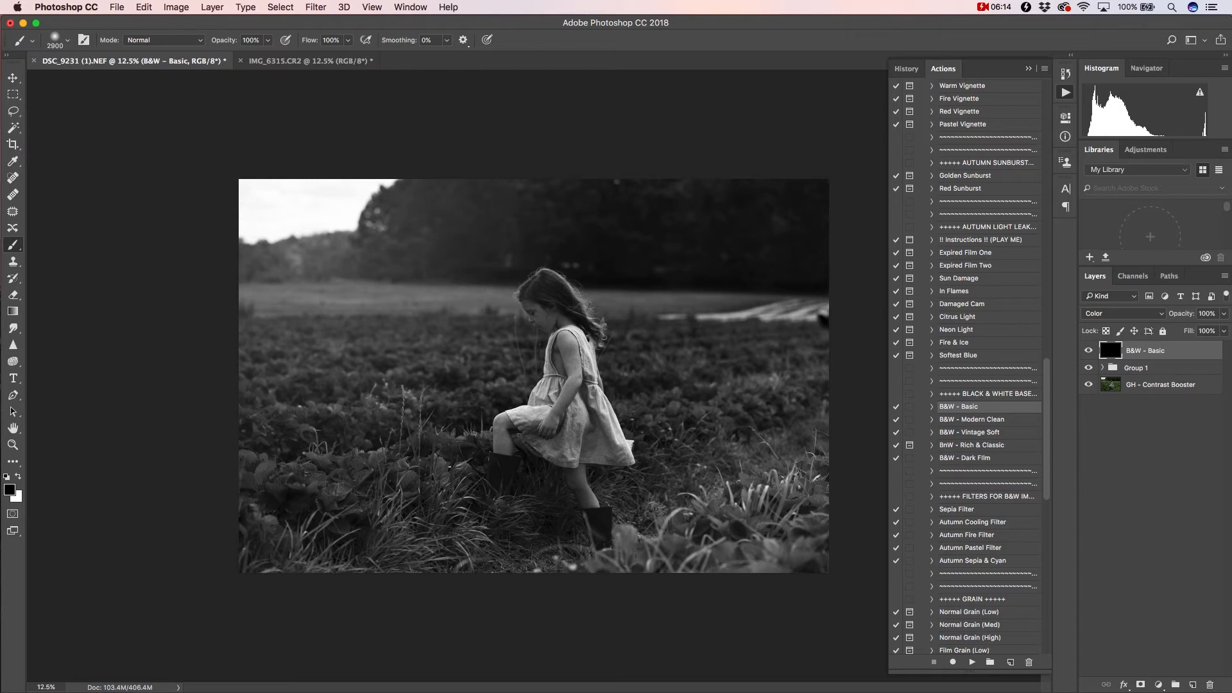
# Mask the B&W - Basic layer and paint black from the sky down the photo's left side to bring its color back
pyautogui.press('x')
pyautogui.moveTo(300, 192)
pyautogui.mouseDown()
pyautogui.moveTo(261, 206)
pyautogui.moveTo(315, 193)
pyautogui.mouseUp()
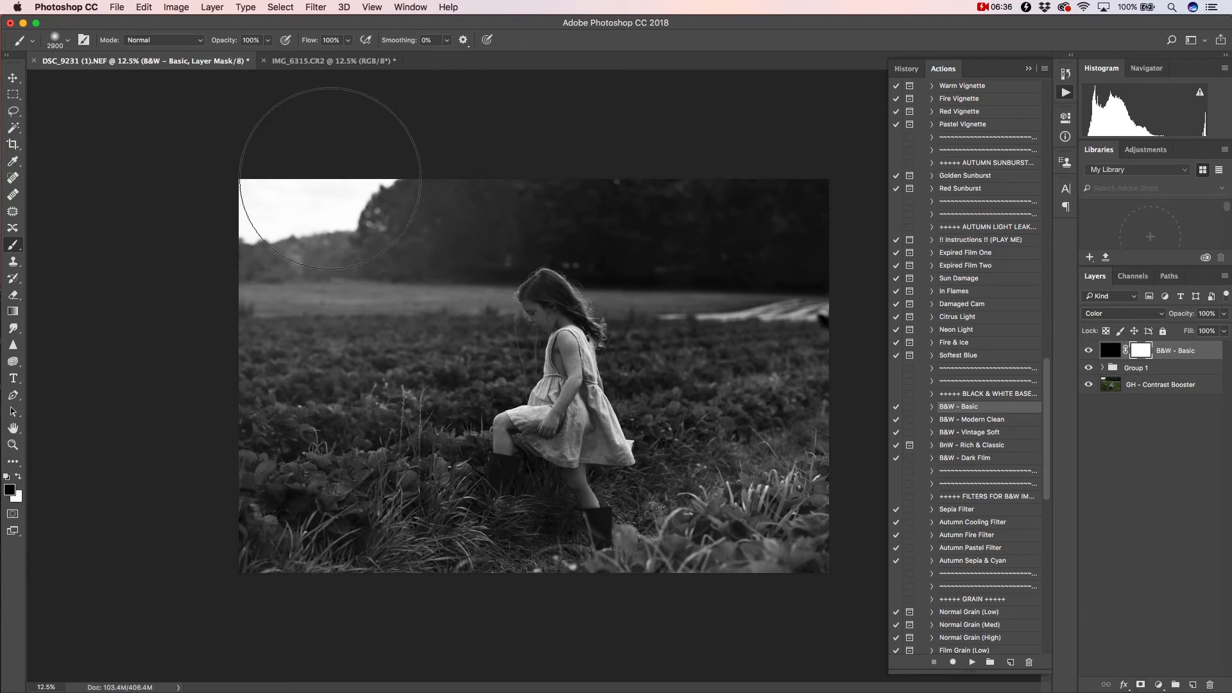
pyautogui.moveTo(327, 110)
pyautogui.mouseDown()
pyautogui.moveTo(283, 220)
pyautogui.moveTo(349, 220)
pyautogui.moveTo(372, 248)
pyautogui.moveTo(286, 316)
pyautogui.moveTo(325, 366)
pyautogui.moveTo(480, 238)
pyautogui.moveTo(449, 269)
pyautogui.moveTo(411, 385)
pyautogui.moveTo(526, 256)
pyautogui.moveTo(522, 357)
pyautogui.moveTo(418, 368)
pyautogui.moveTo(375, 442)
pyautogui.moveTo(289, 481)
pyautogui.moveTo(295, 514)
pyautogui.moveTo(442, 437)
pyautogui.mouseUp()
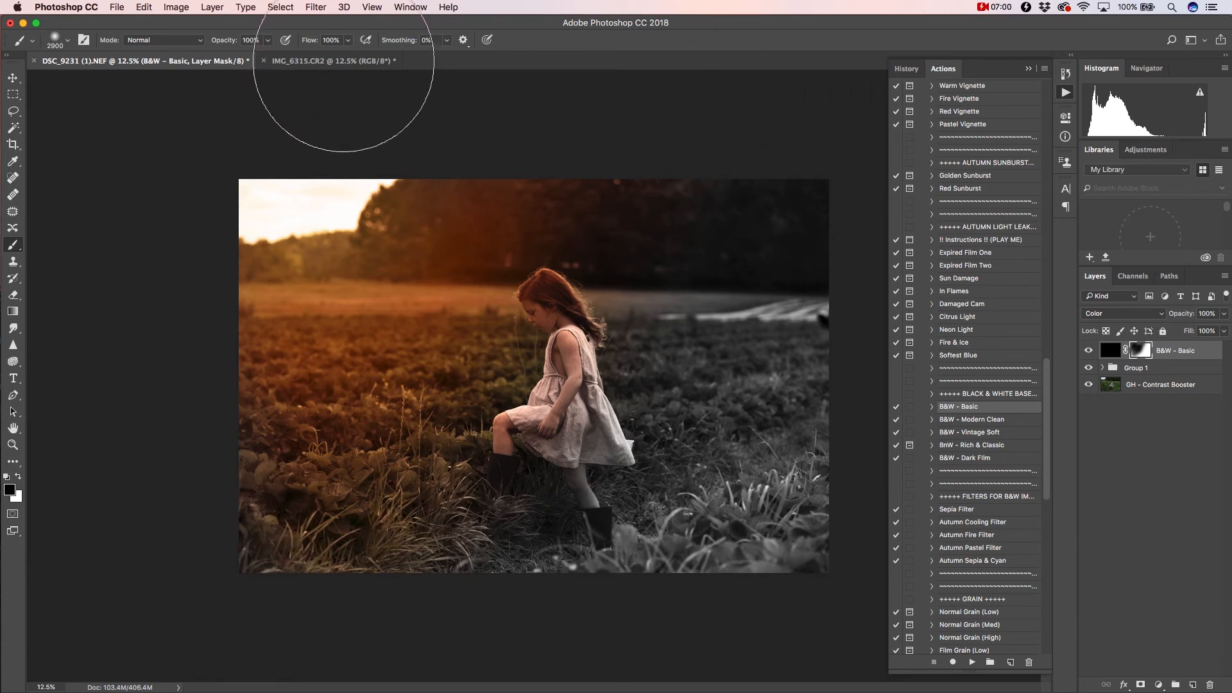
# Switch to the IMG_6315.CR2 photo and run the Pumpkin Patch action from the Autumn Color Bases
pyautogui.click(350, 62)
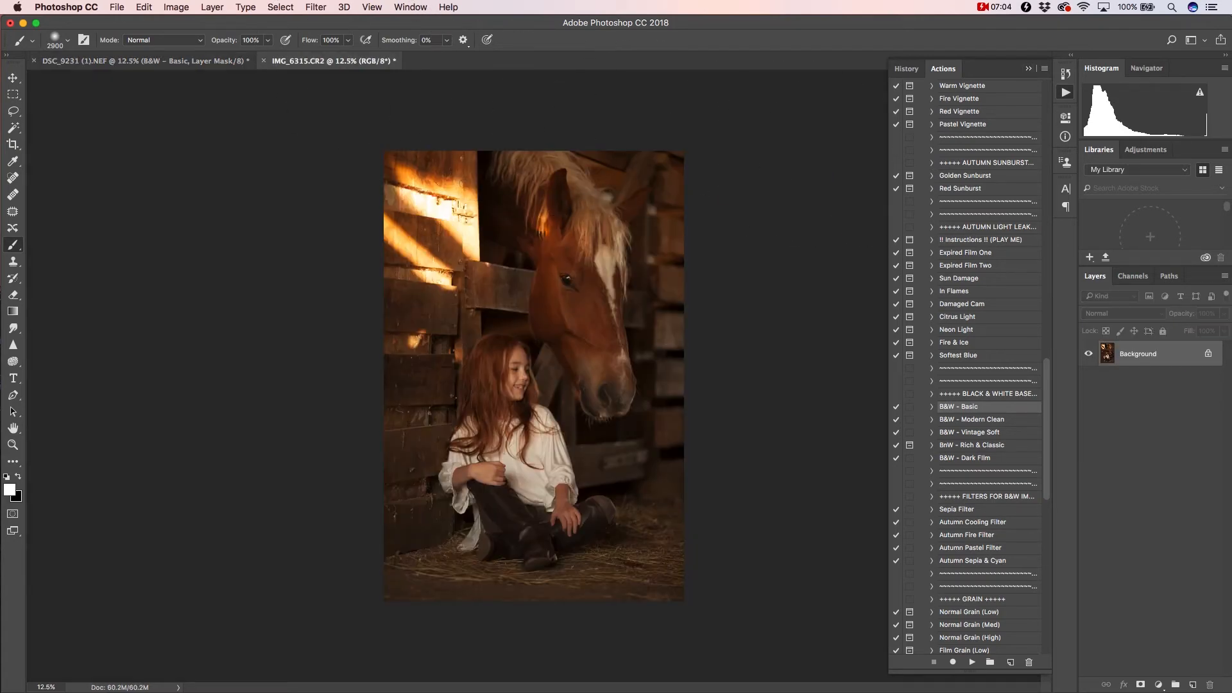
pyautogui.scroll(10, 978, 369)
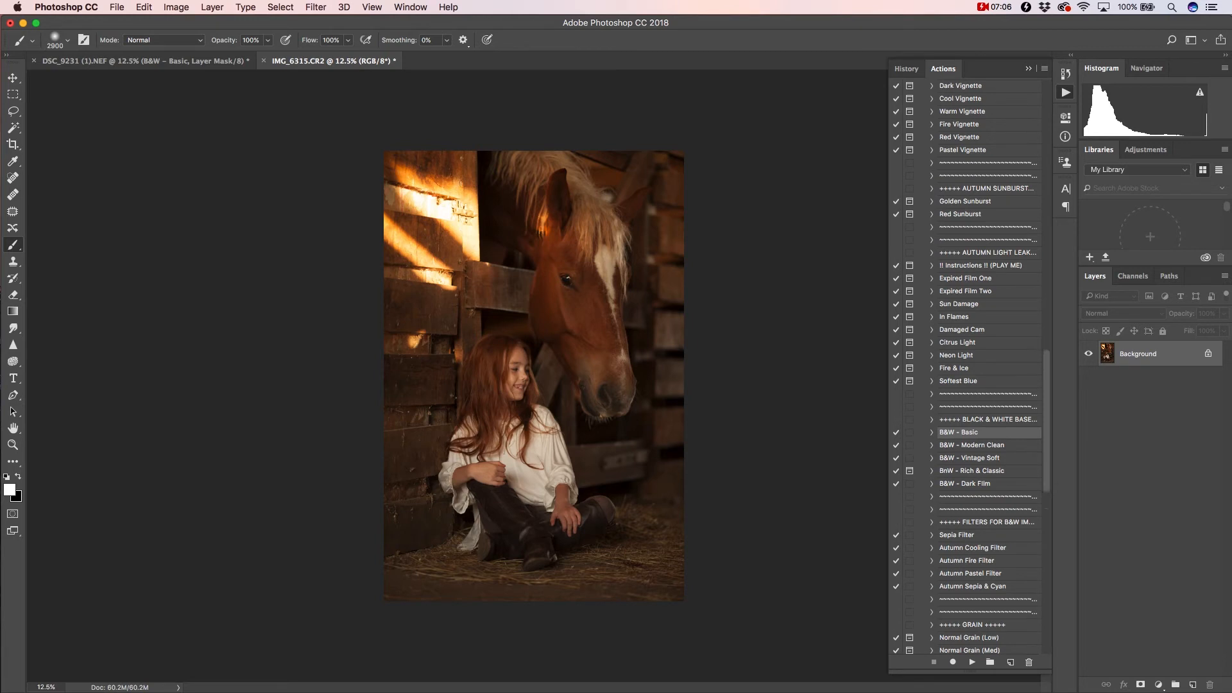
pyautogui.scroll(10, 978, 369)
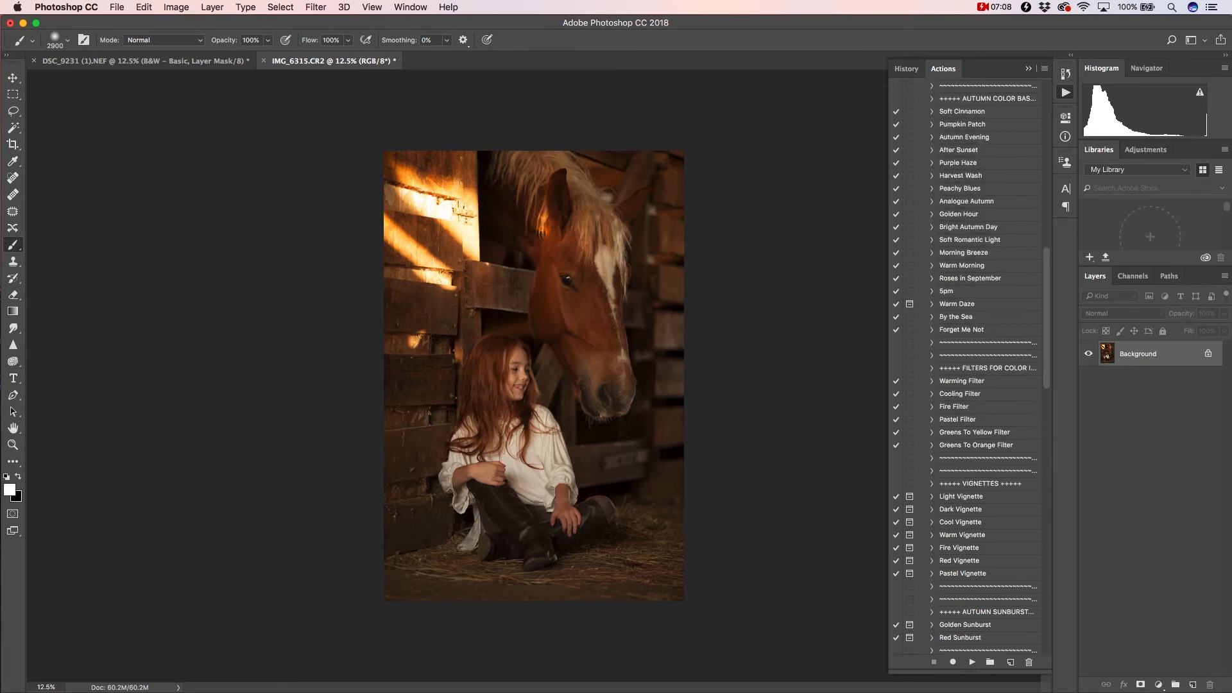
pyautogui.scroll(10, 978, 368)
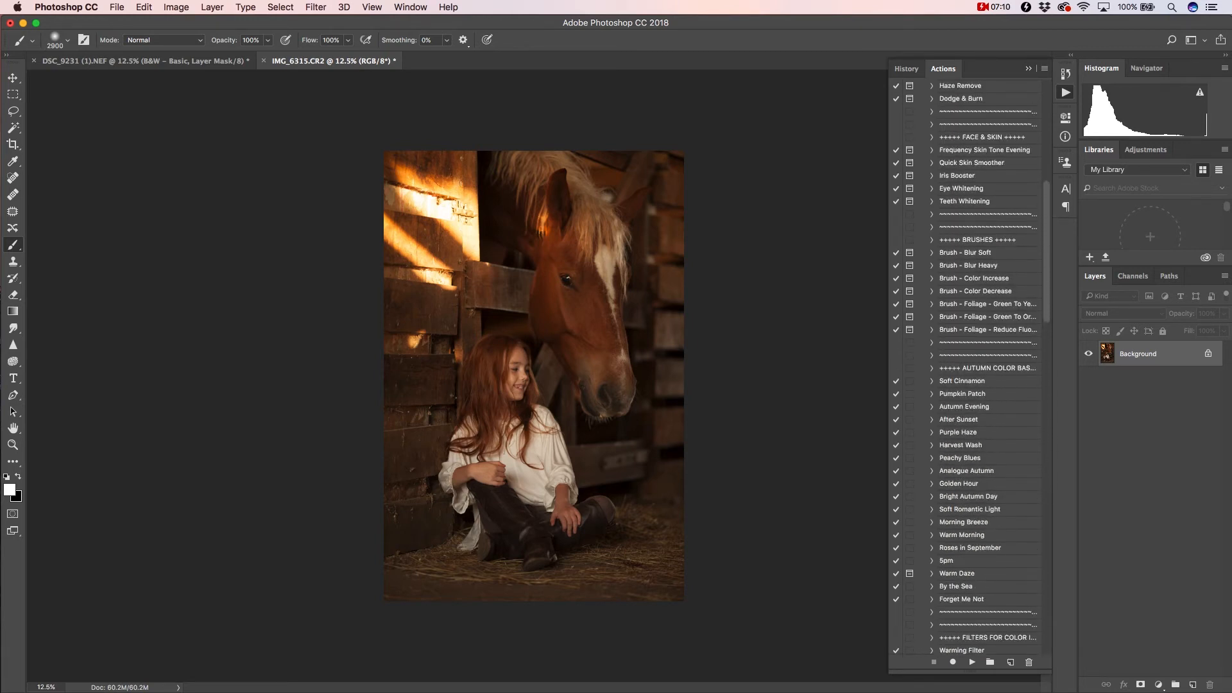
pyautogui.scroll(-10, 971, 368)
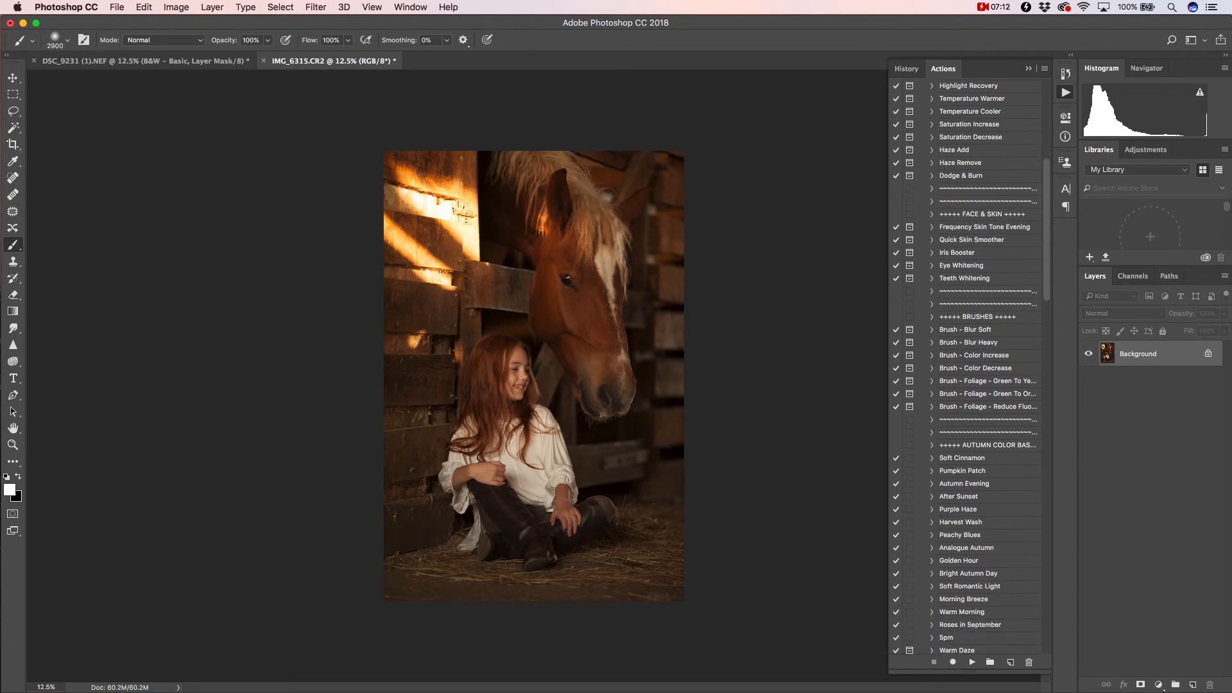
pyautogui.scroll(-2, 970, 368)
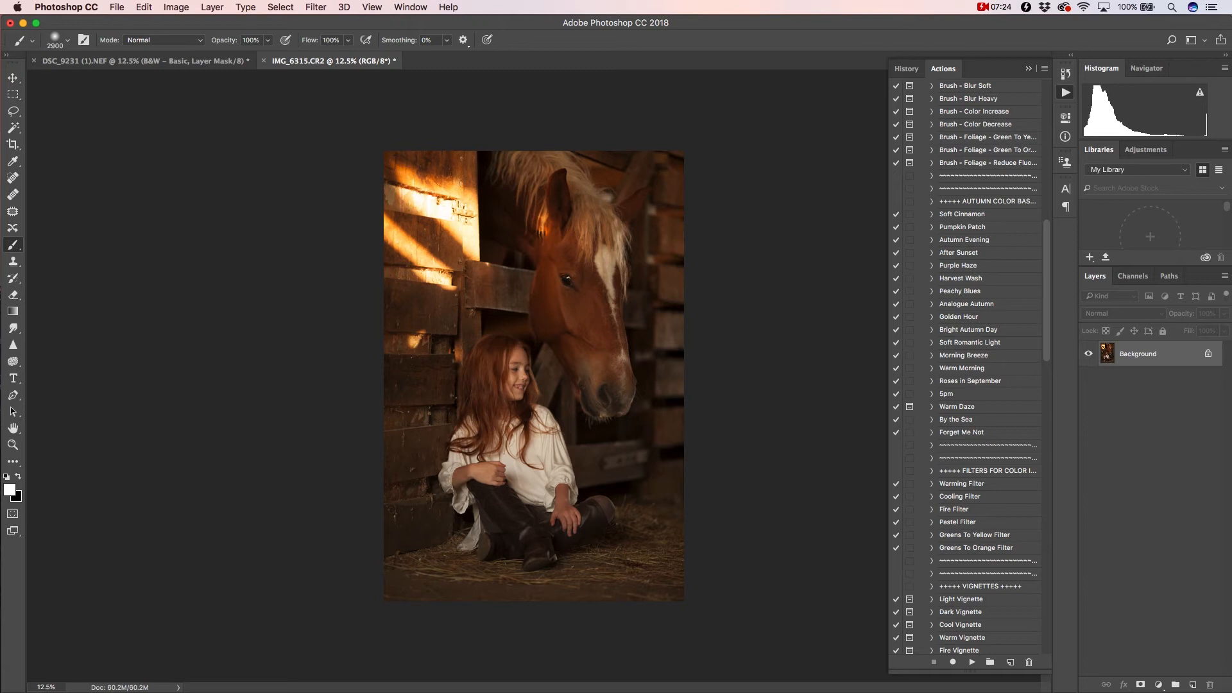
pyautogui.click(962, 227)
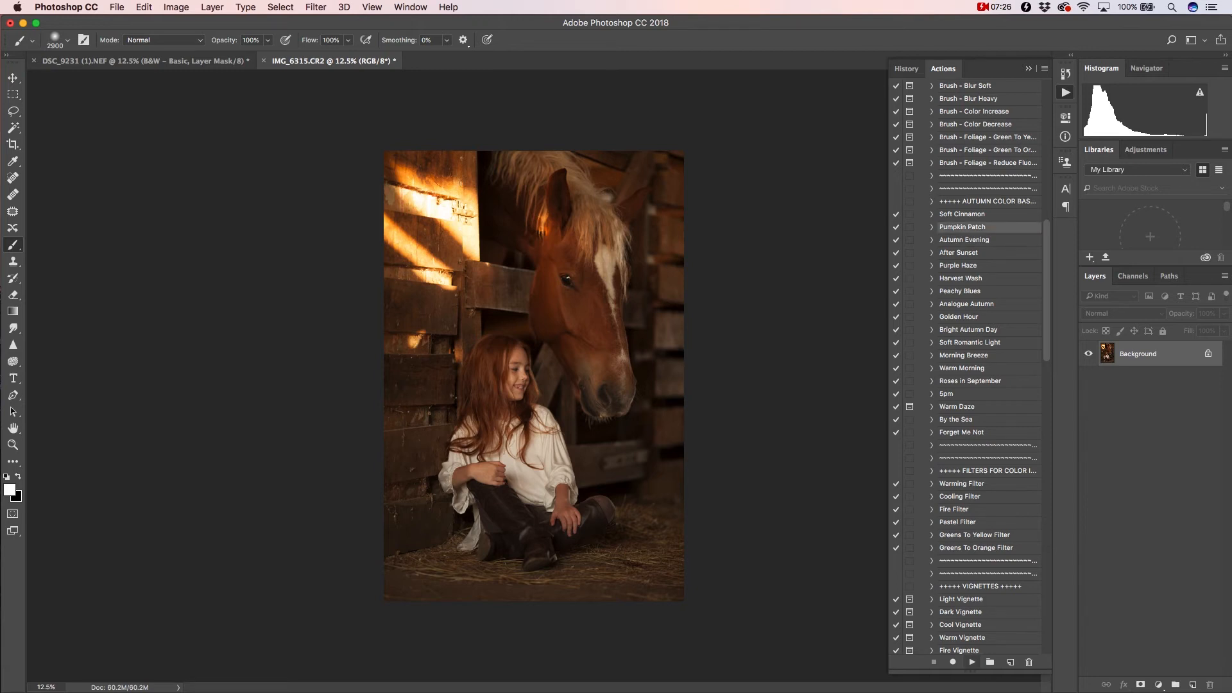
pyautogui.click(972, 661)
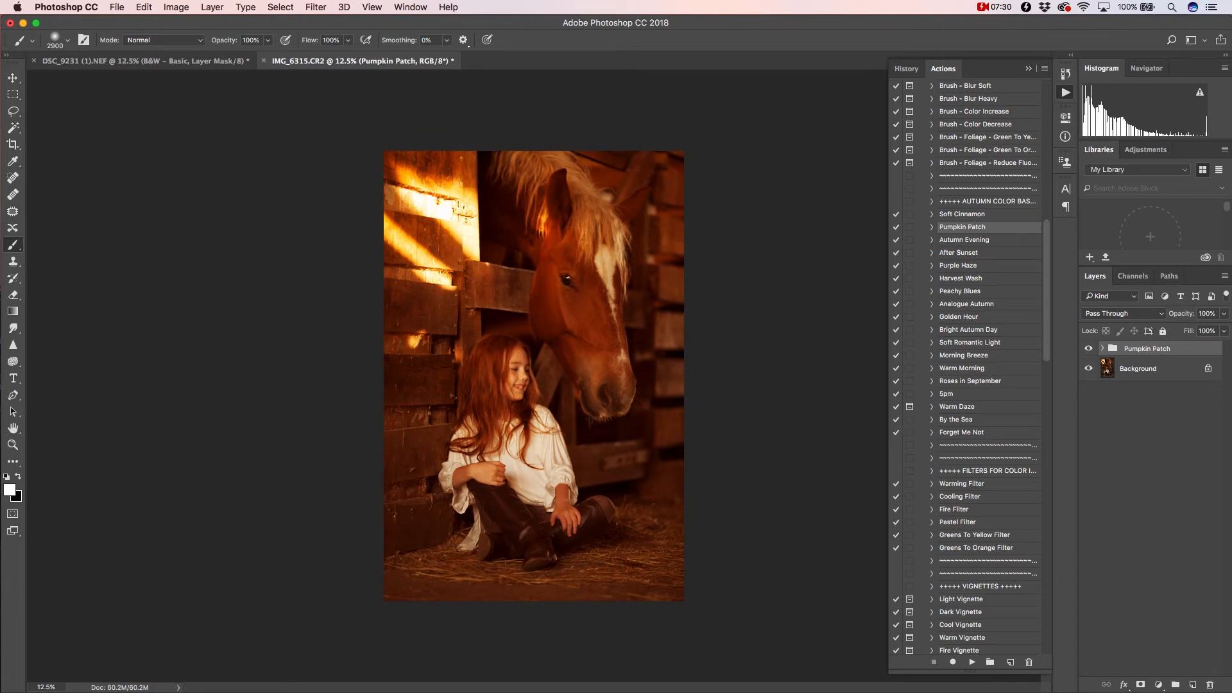
# Lower the Pumpkin Patch group's opacity to 39%
pyautogui.moveTo(1181, 314); pyautogui.dragTo(1172, 313)
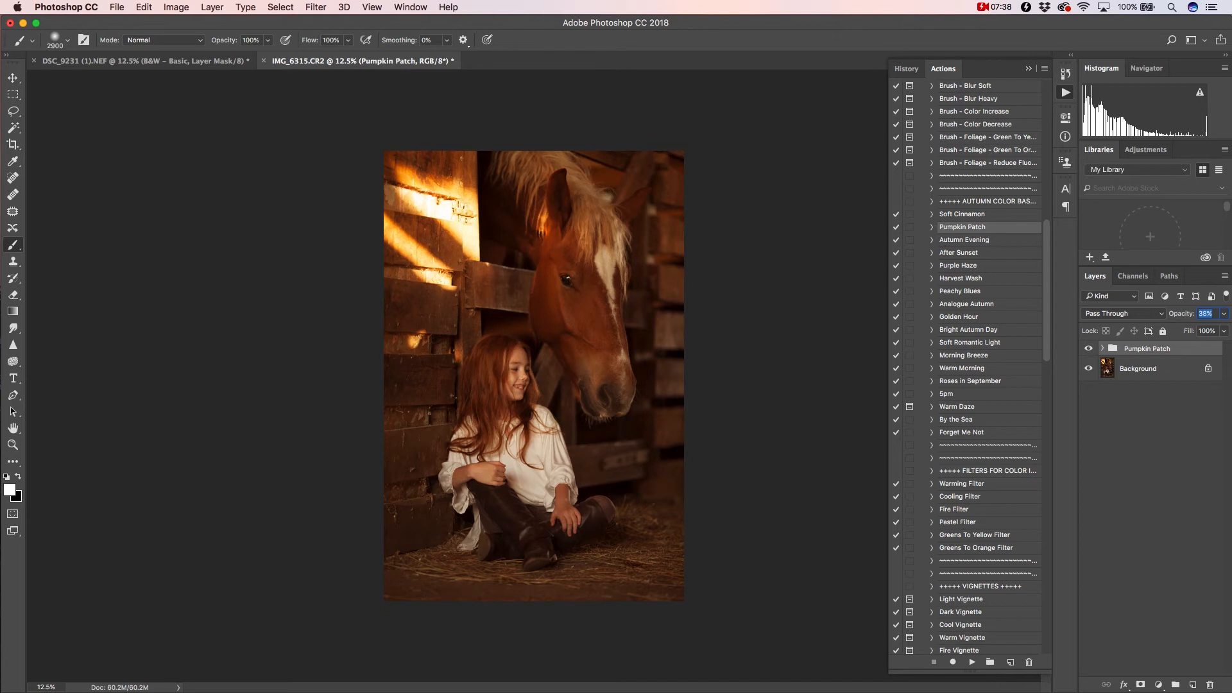
pyautogui.write('39')
pyautogui.press('Return')
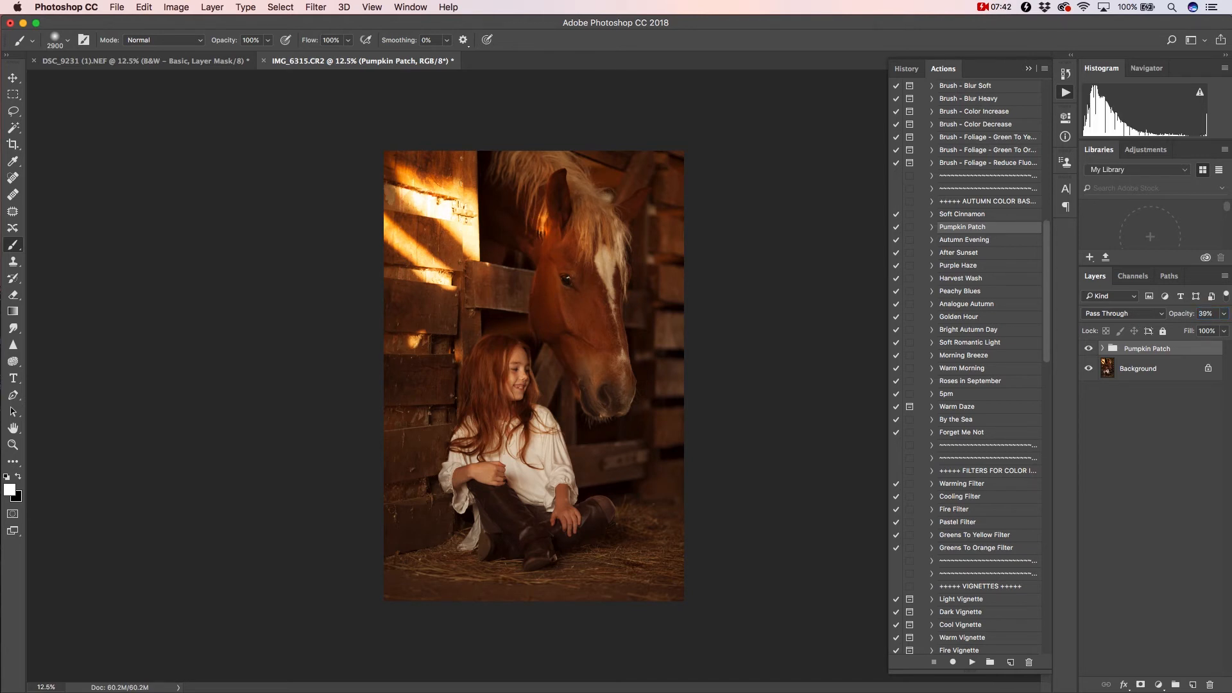
# Run the Warm Vignette action on the barn photo and check the vignette layer's effect by toggling its visibility
pyautogui.scroll(-10, 965, 365)
pyautogui.scroll(-2, 966, 365)
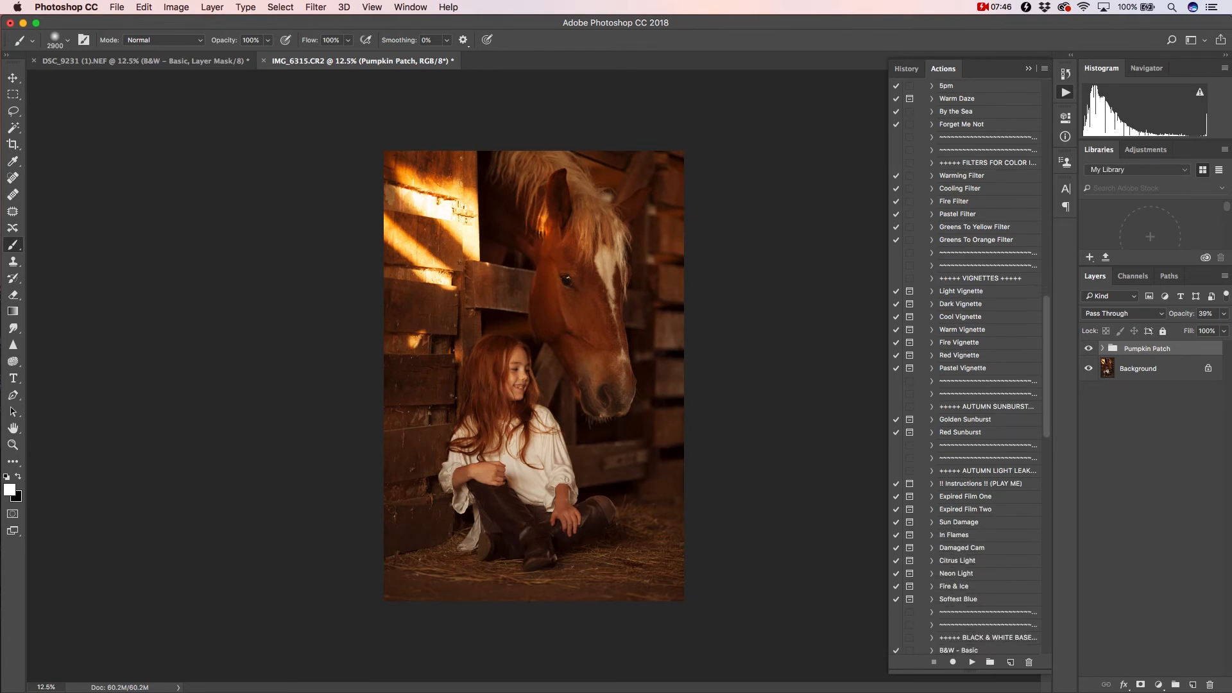
pyautogui.click(962, 329)
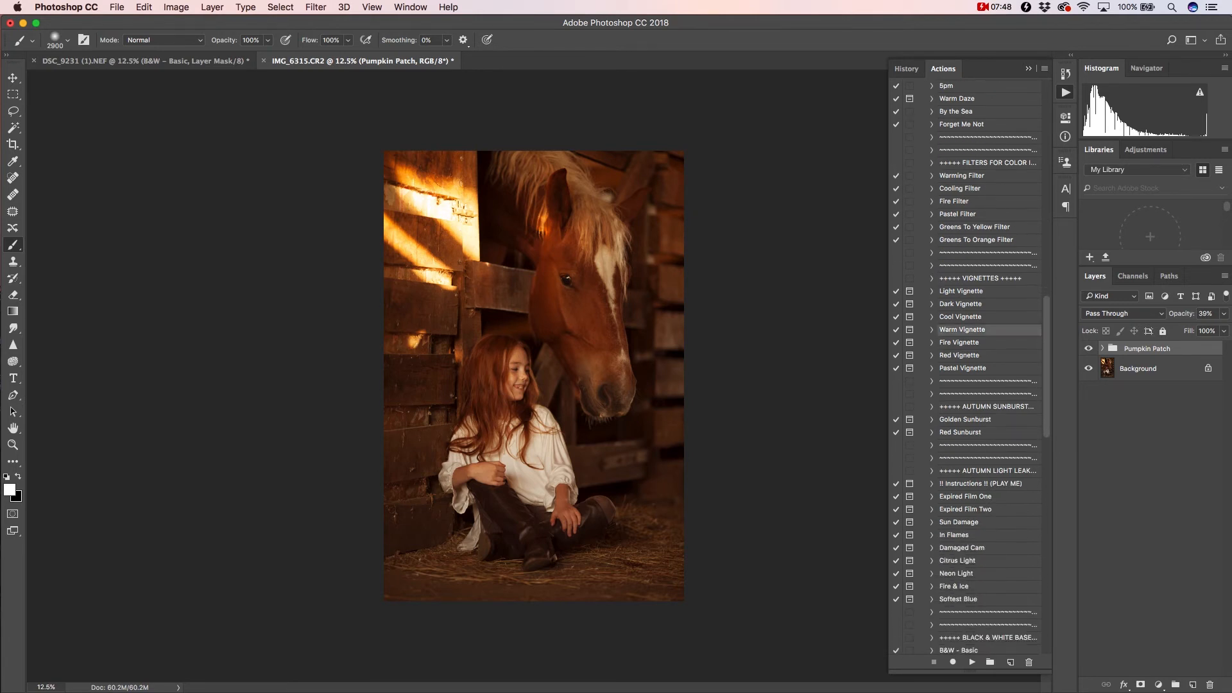
pyautogui.click(972, 662)
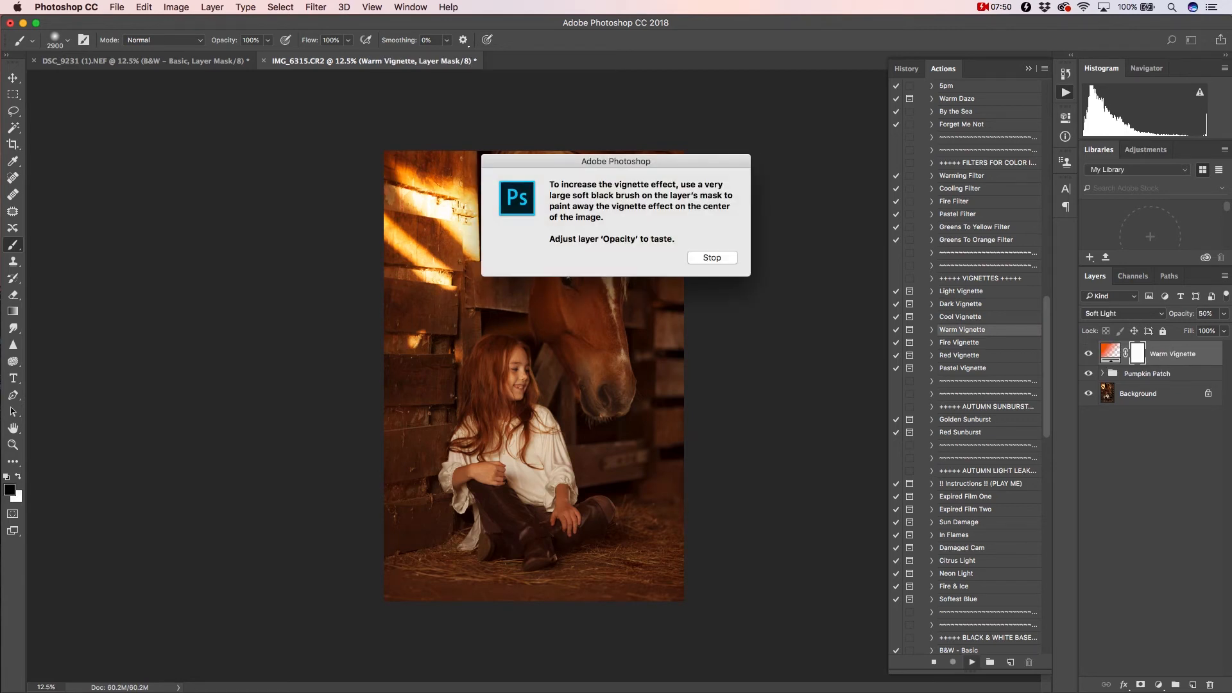
pyautogui.click(711, 257)
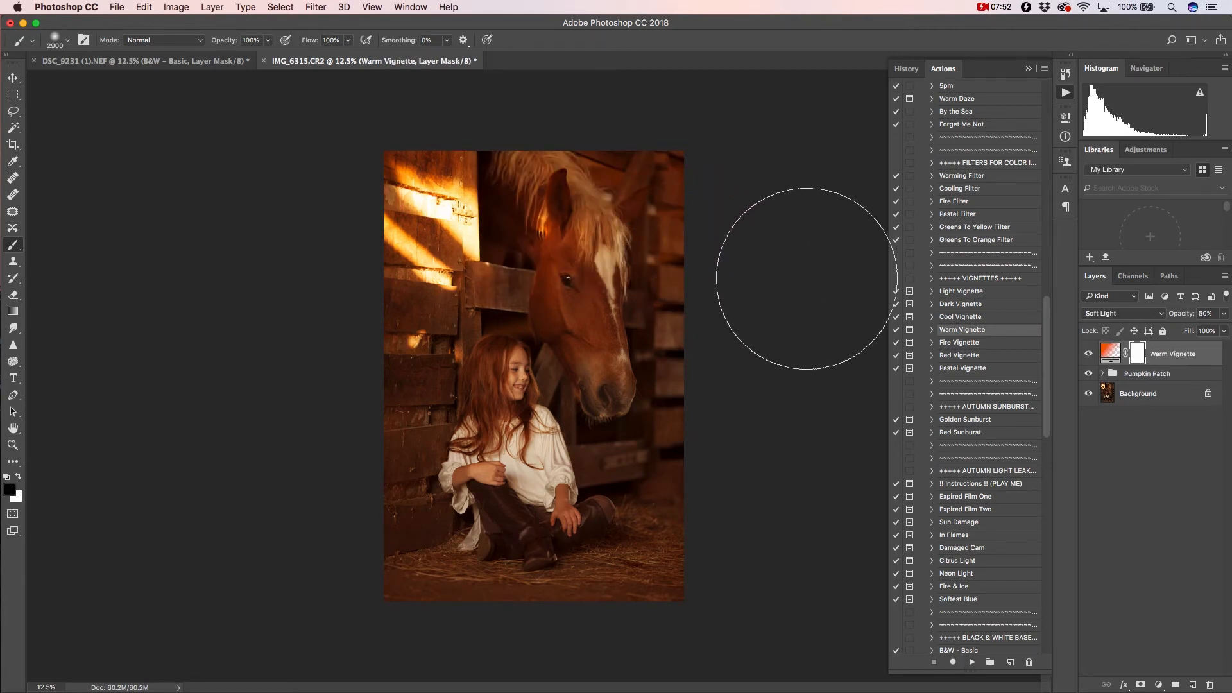
pyautogui.click(1088, 353)
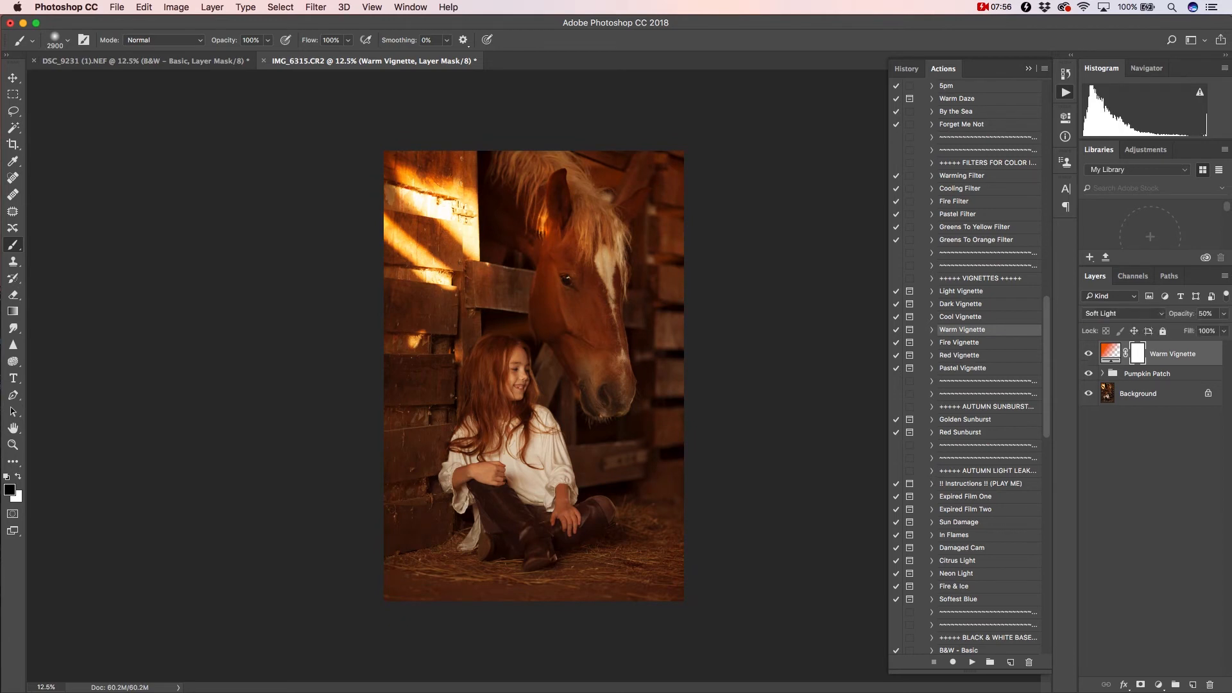
# Run the Depth Contrast action from the General Workflow section, proceeding through its instruction messages
pyautogui.scroll(10, 989, 365)
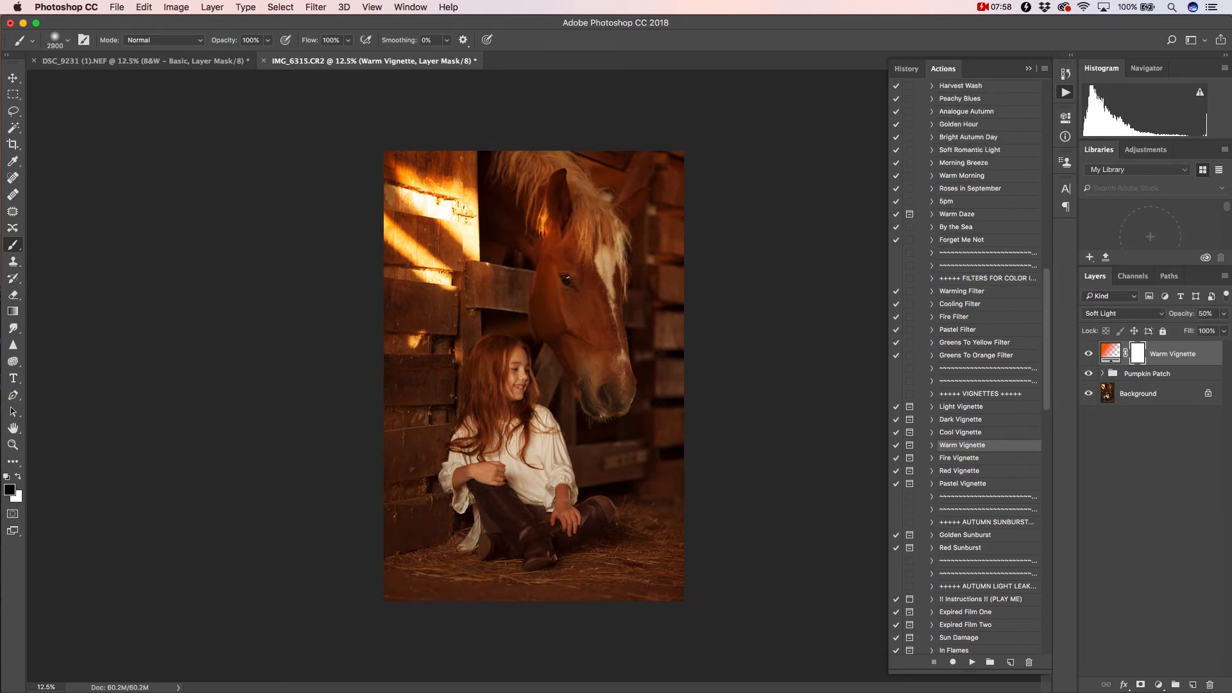
pyautogui.scroll(12, 988, 366)
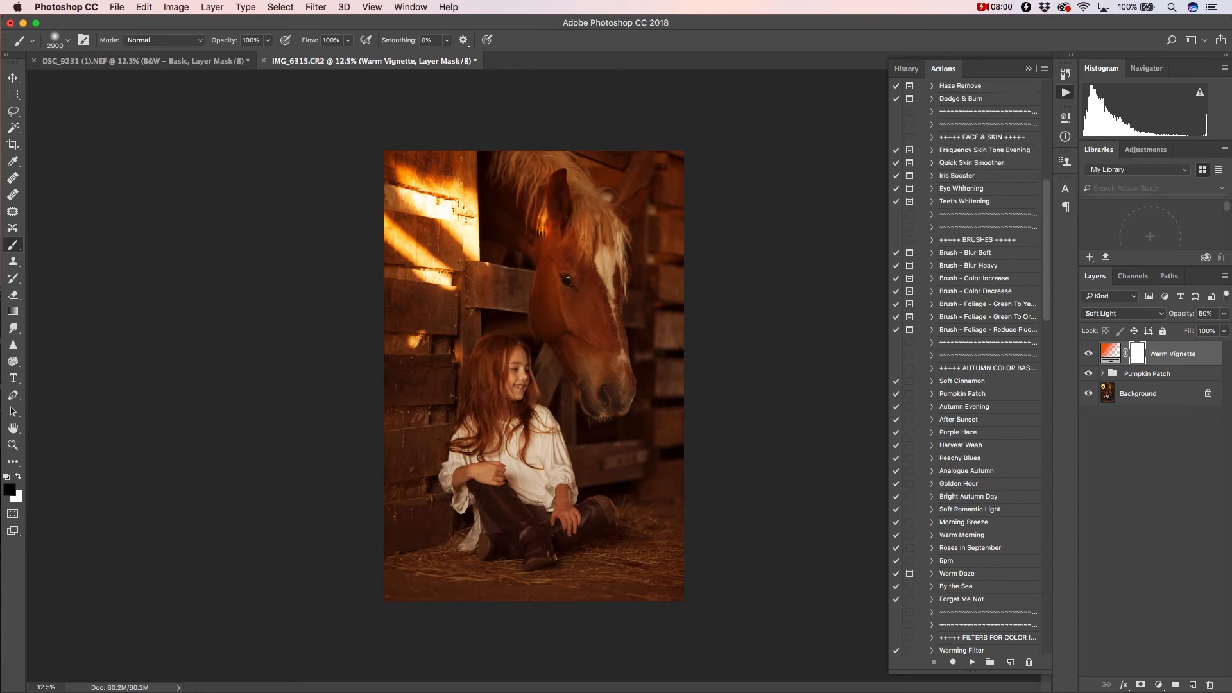
pyautogui.scroll(5, 988, 366)
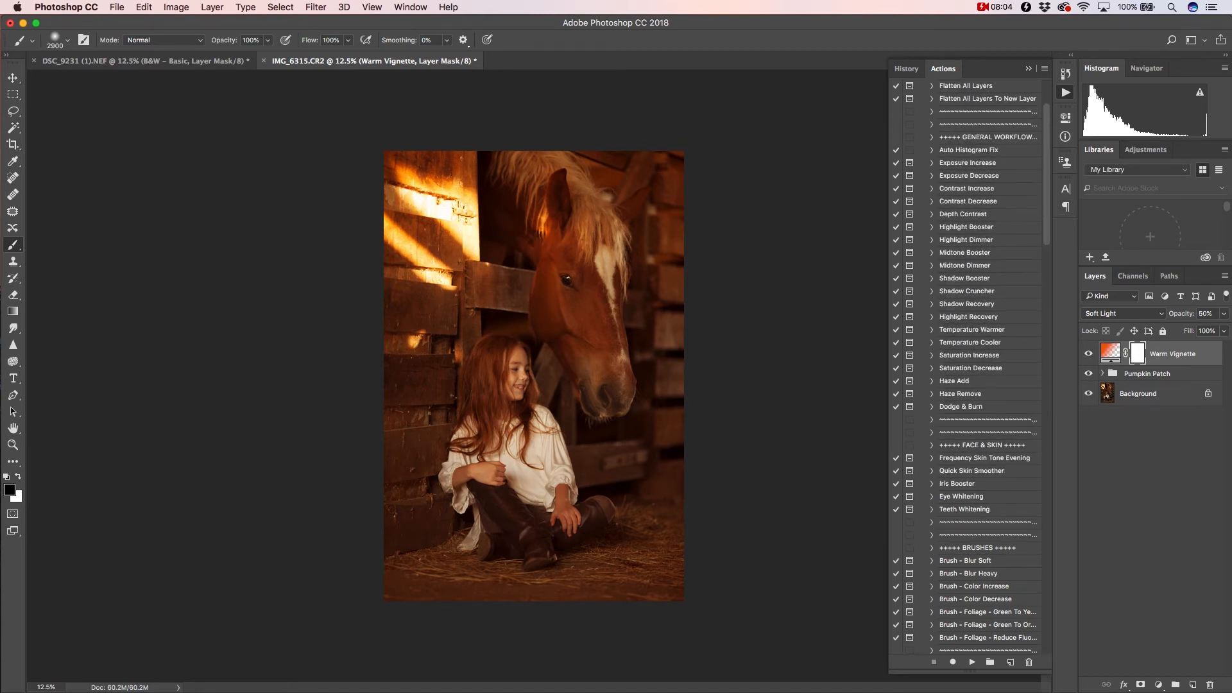
pyautogui.doubleClick(963, 214)
pyautogui.press('Return')
pyautogui.click(972, 663)
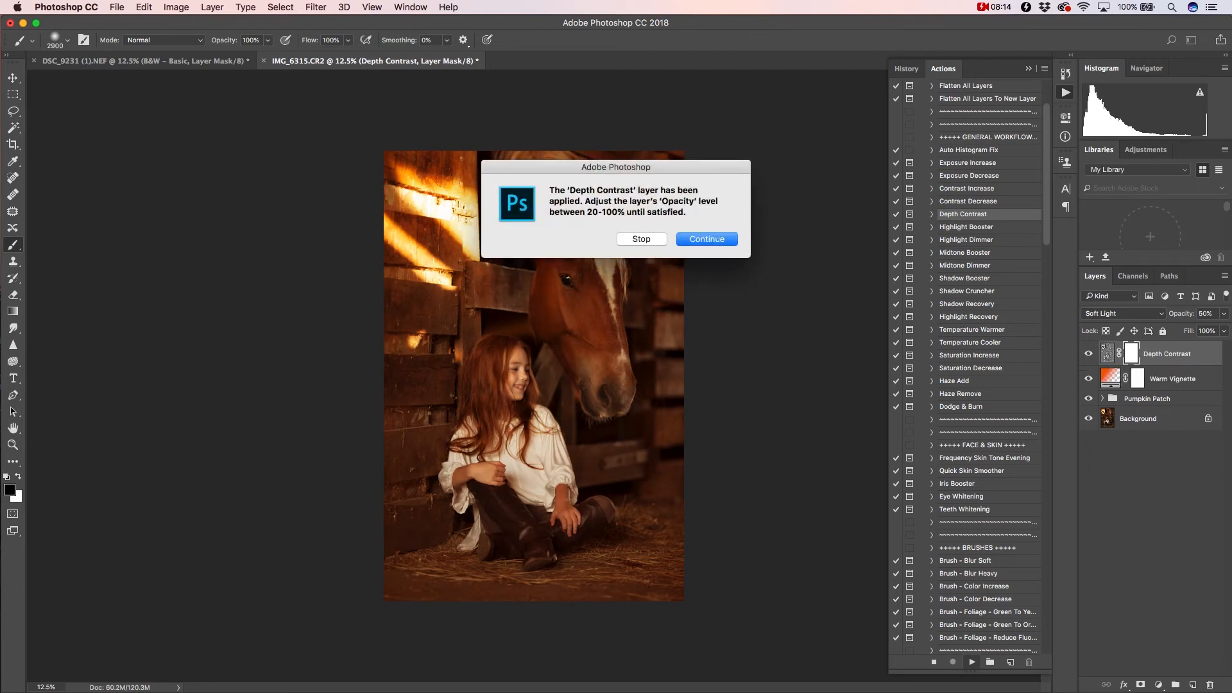
pyautogui.click(706, 239)
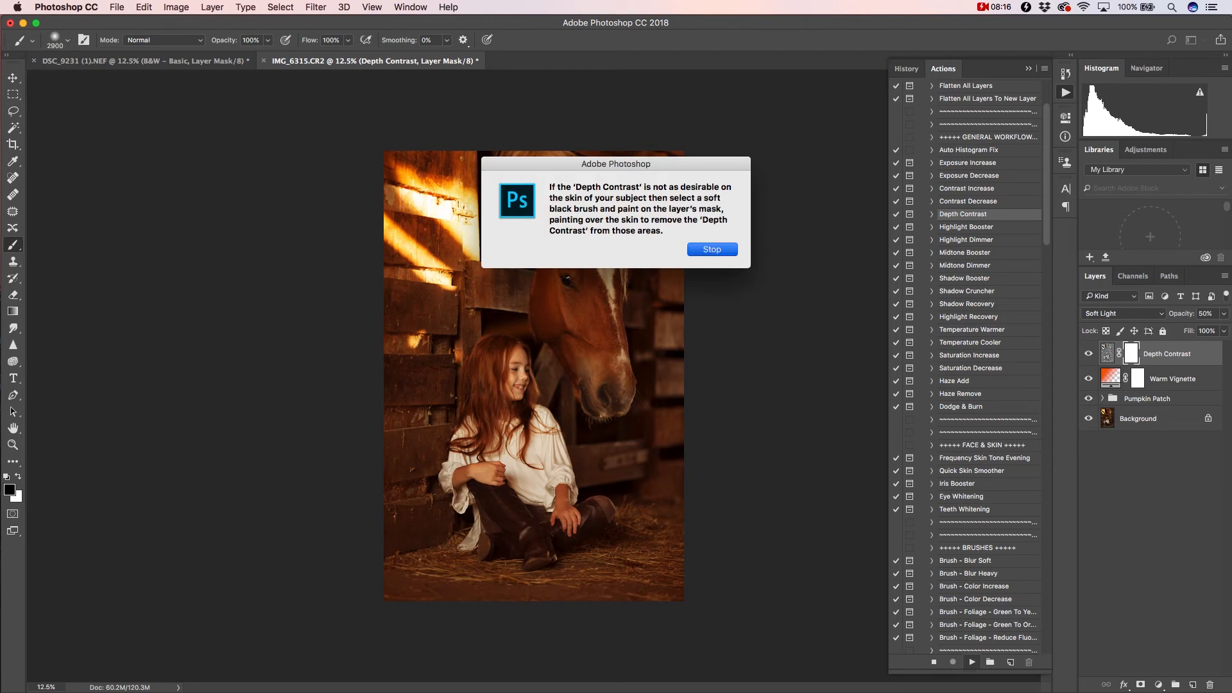
pyautogui.click(713, 249)
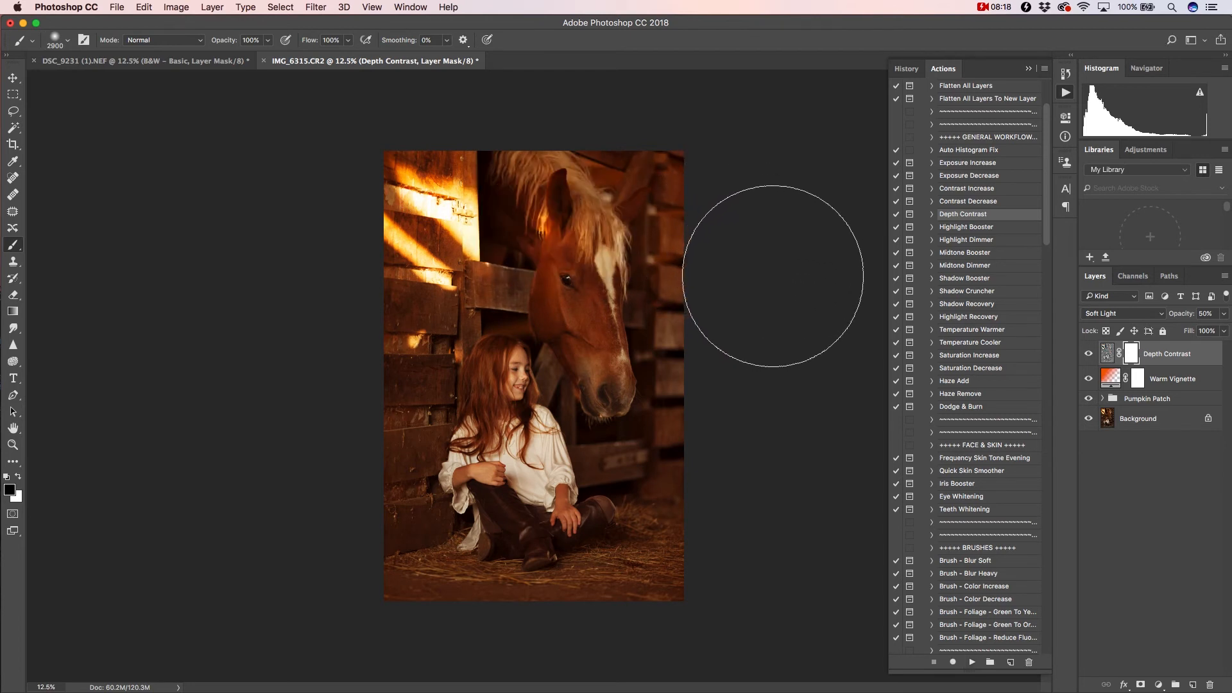
# Reduce the brush size to about 900 px
pyautogui.press('[')
pyautogui.press('[')
pyautogui.press('[')
pyautogui.press('[')
pyautogui.press('[')
pyautogui.press('[')
pyautogui.press('[')
pyautogui.press('[')
pyautogui.press('[')
pyautogui.press('[')
pyautogui.press('[')
pyautogui.press('[')
pyautogui.press('[')
pyautogui.press('[')
pyautogui.press('[')
pyautogui.press('[')
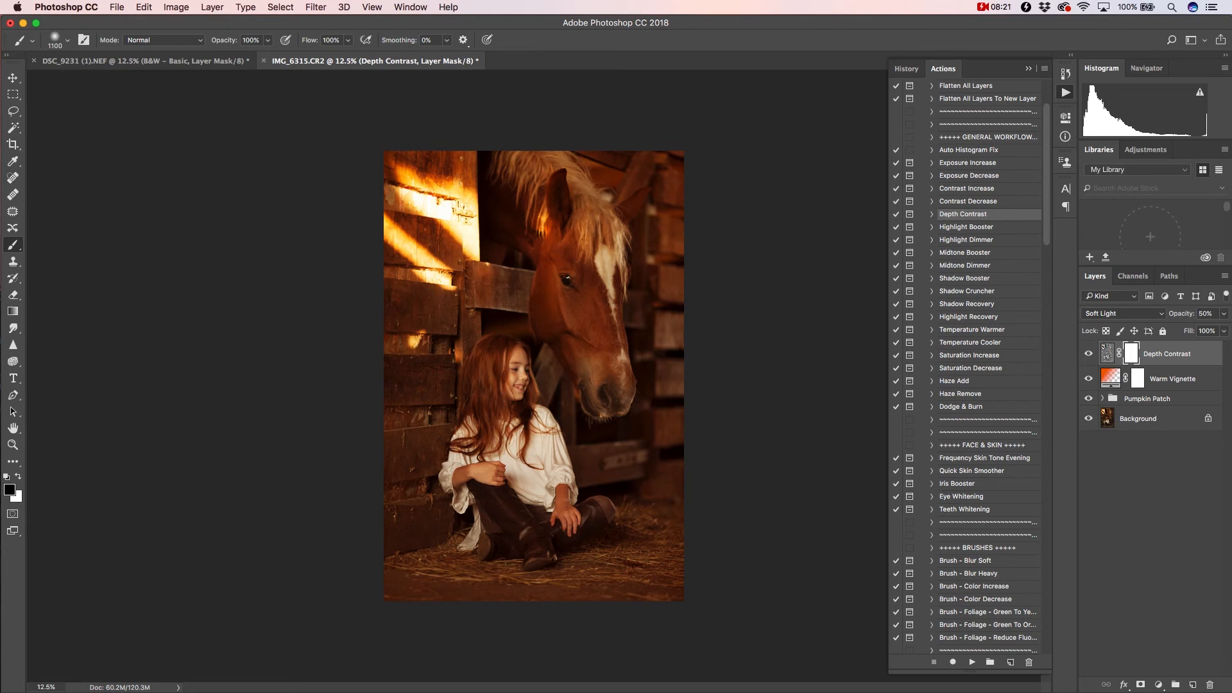
pyautogui.press('[')
pyautogui.press('[')
pyautogui.press('[')
pyautogui.press('[')
# Run the Dodge & Burn action from the General Workflow section and dismiss its instructions
pyautogui.scroll(-5, 969, 369)
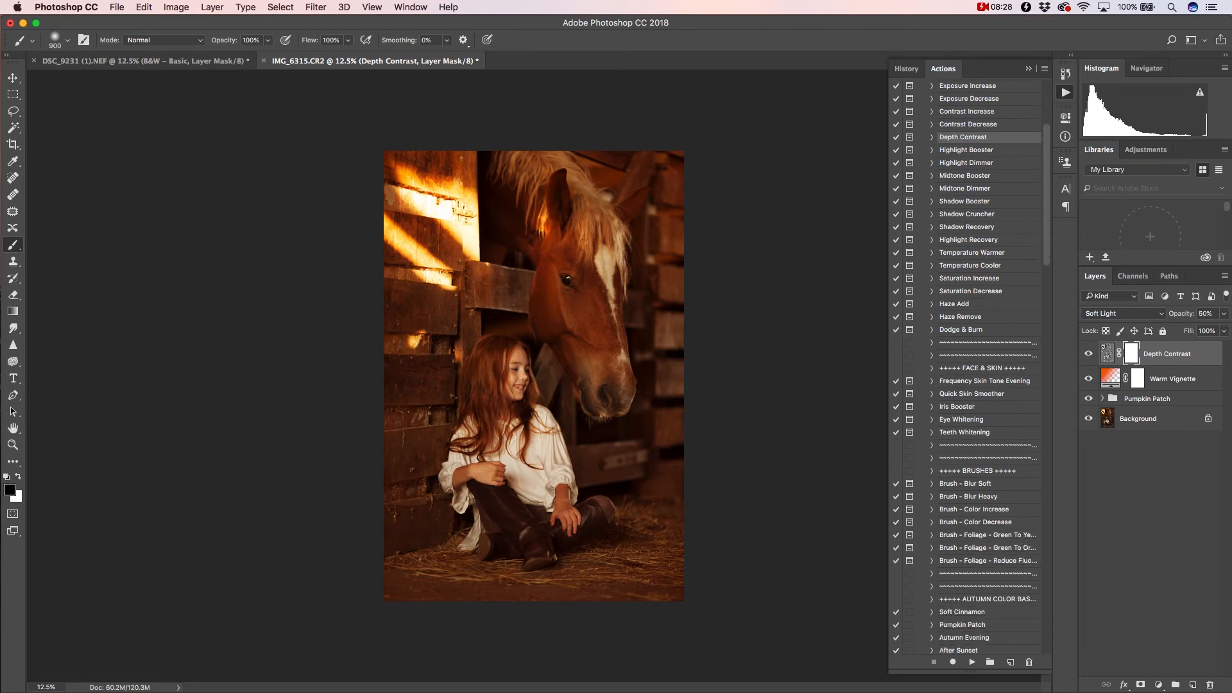
pyautogui.scroll(-2, 973, 369)
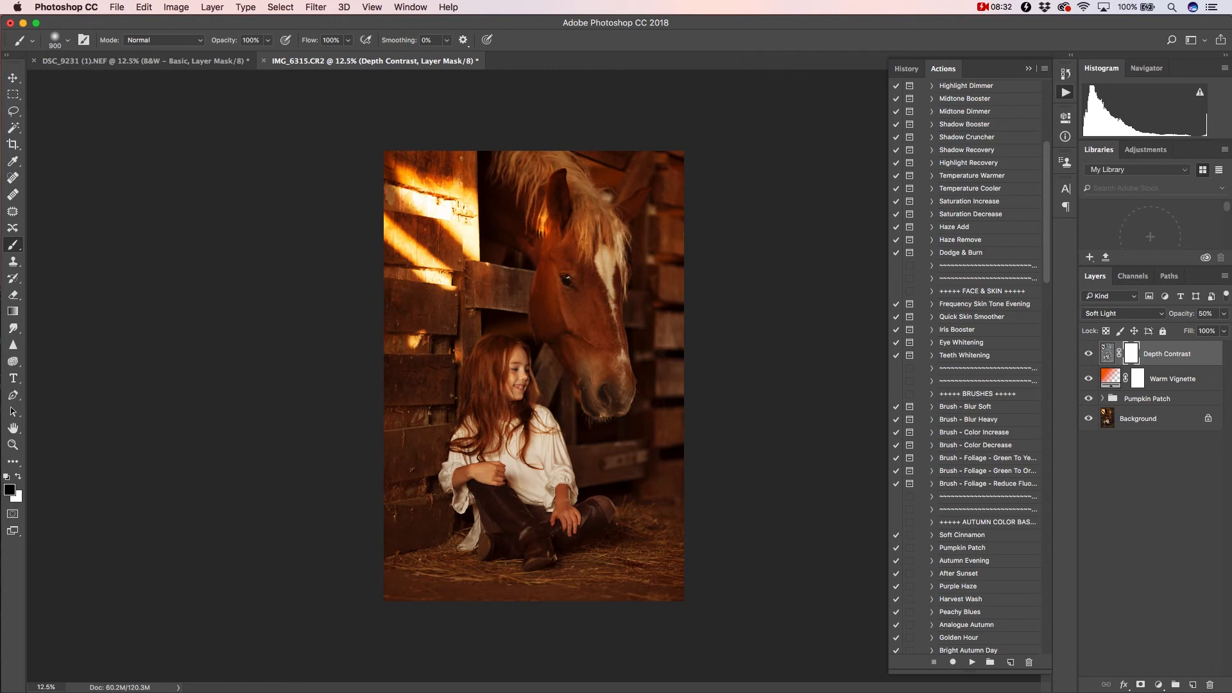
pyautogui.click(968, 253)
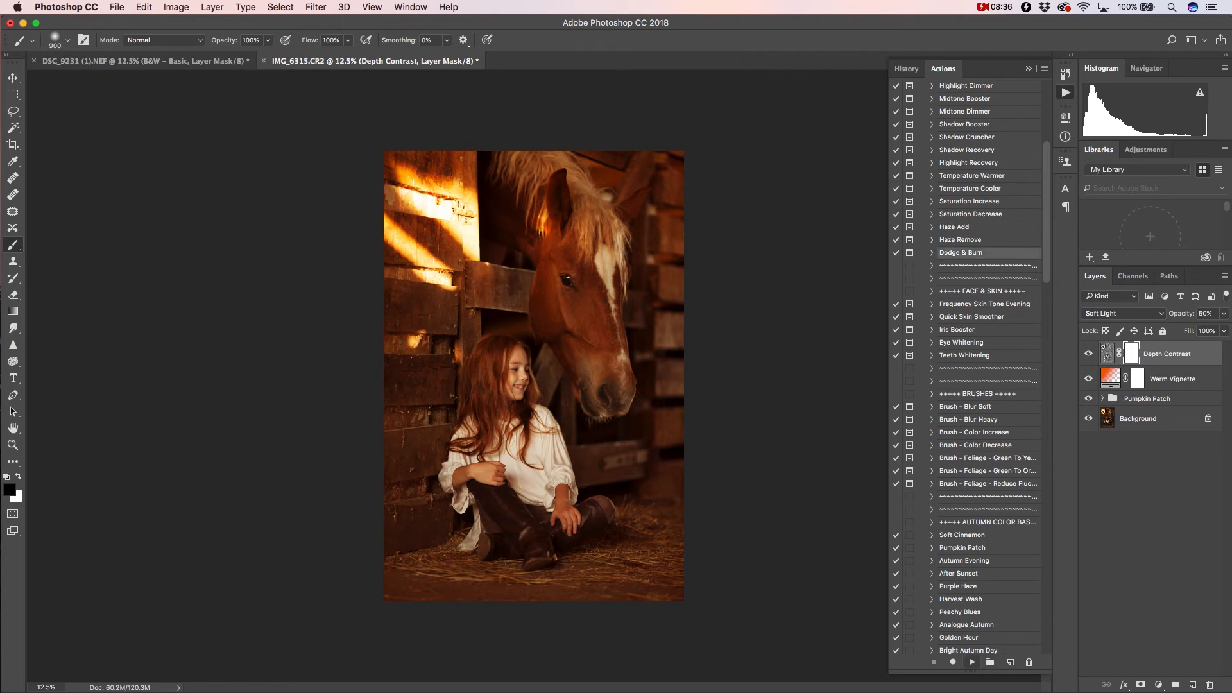
pyautogui.click(972, 662)
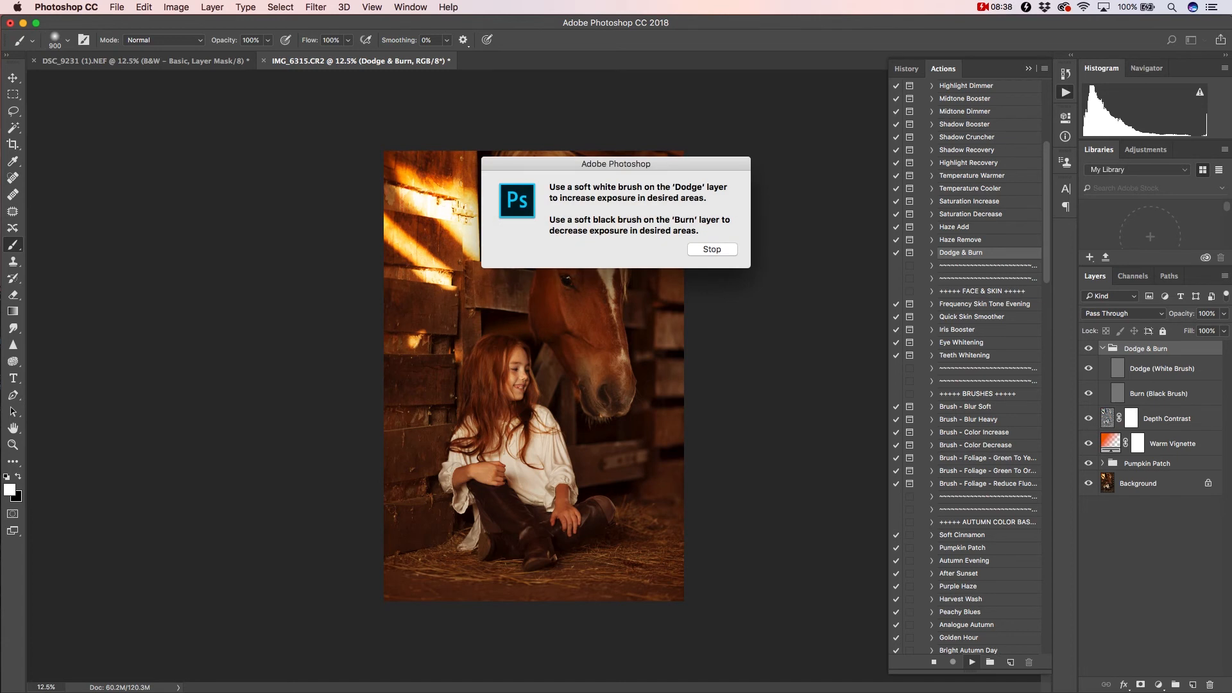
pyautogui.press('Return')
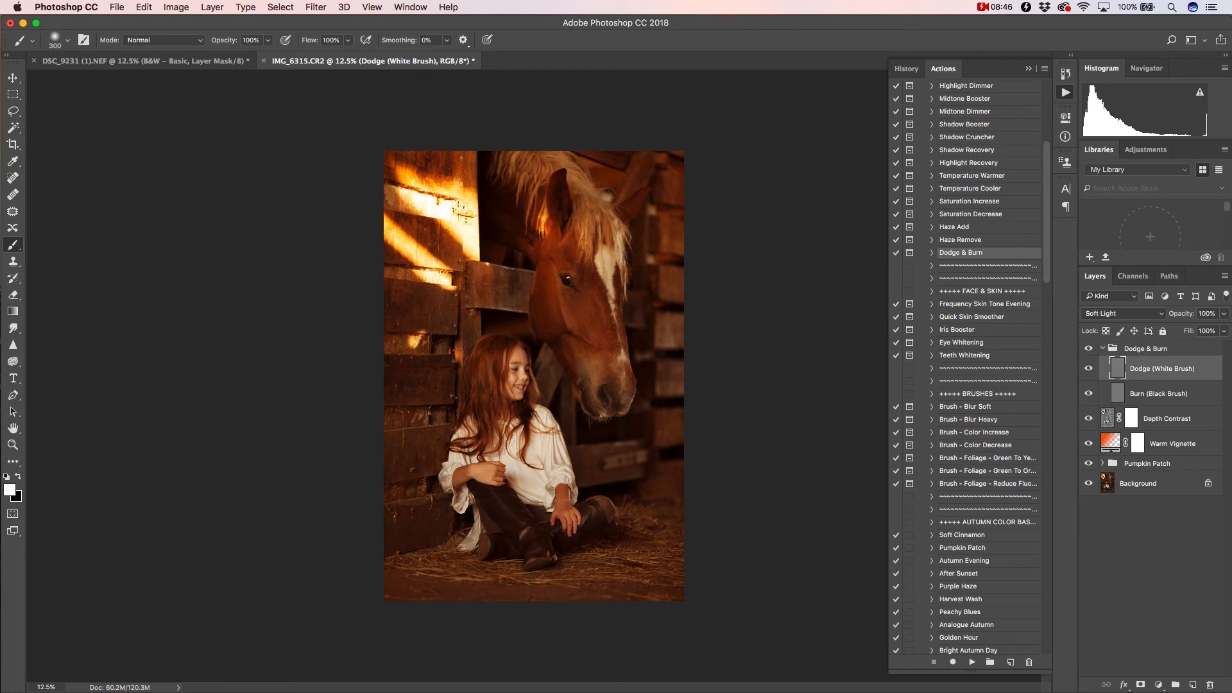
# Paint white on the Dodge layer over the horse's mane and white face marking, reducing the brush from 300 px to 150 px
pyautogui.moveTo(506, 158)
pyautogui.mouseDown()
pyautogui.moveTo(545, 158)
pyautogui.moveTo(527, 178)
pyautogui.moveTo(565, 165)
pyautogui.moveTo(583, 180)
pyautogui.moveTo(587, 237)
pyautogui.moveTo(616, 239)
pyautogui.mouseUp()
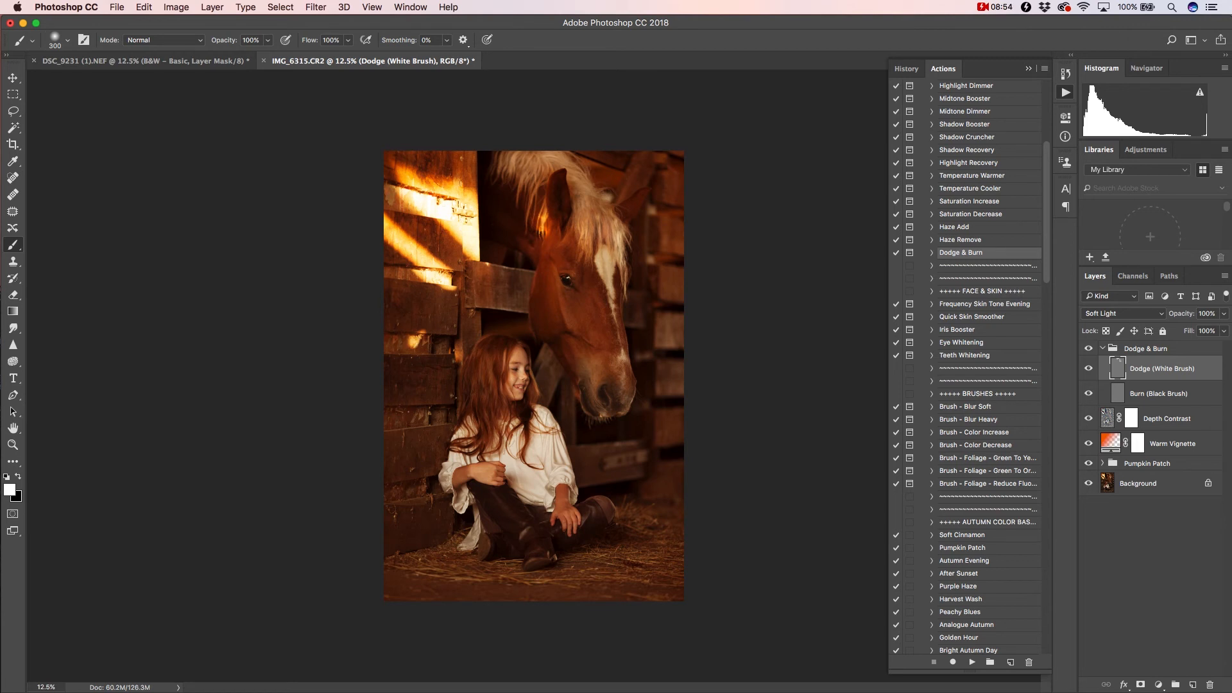
pyautogui.press('[')
pyautogui.press('[')
pyautogui.press('[')
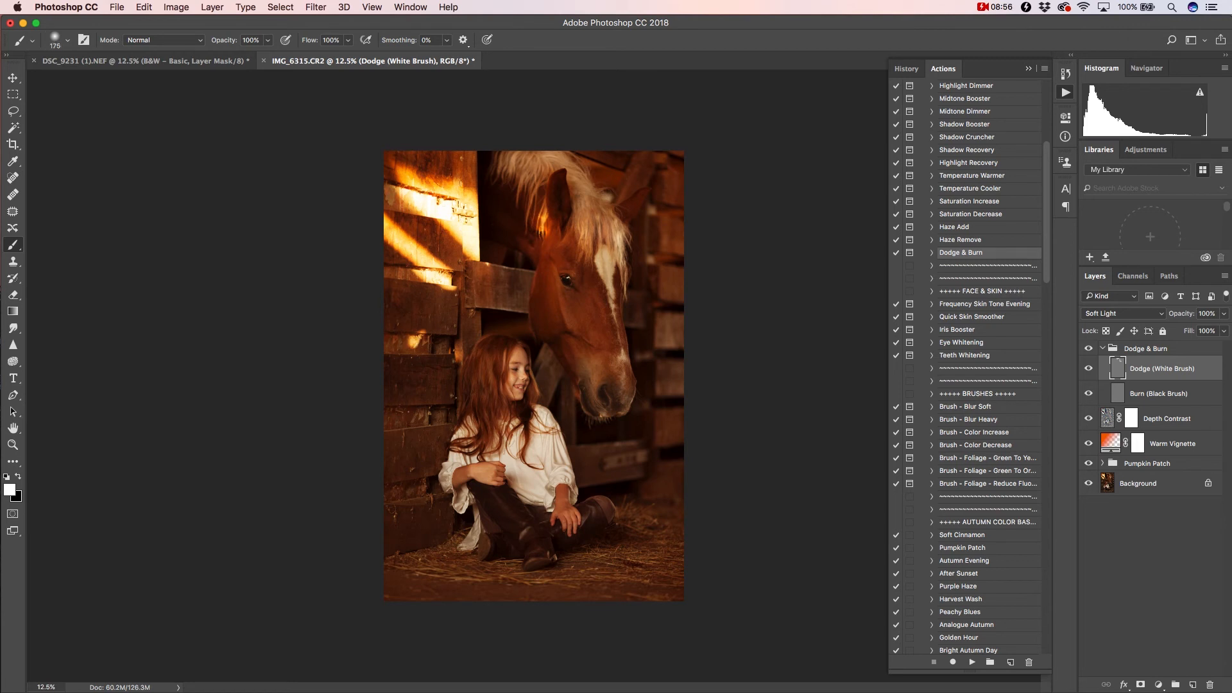
pyautogui.moveTo(622, 247)
pyautogui.mouseDown()
pyautogui.moveTo(620, 271)
pyautogui.moveTo(587, 247)
pyautogui.mouseUp()
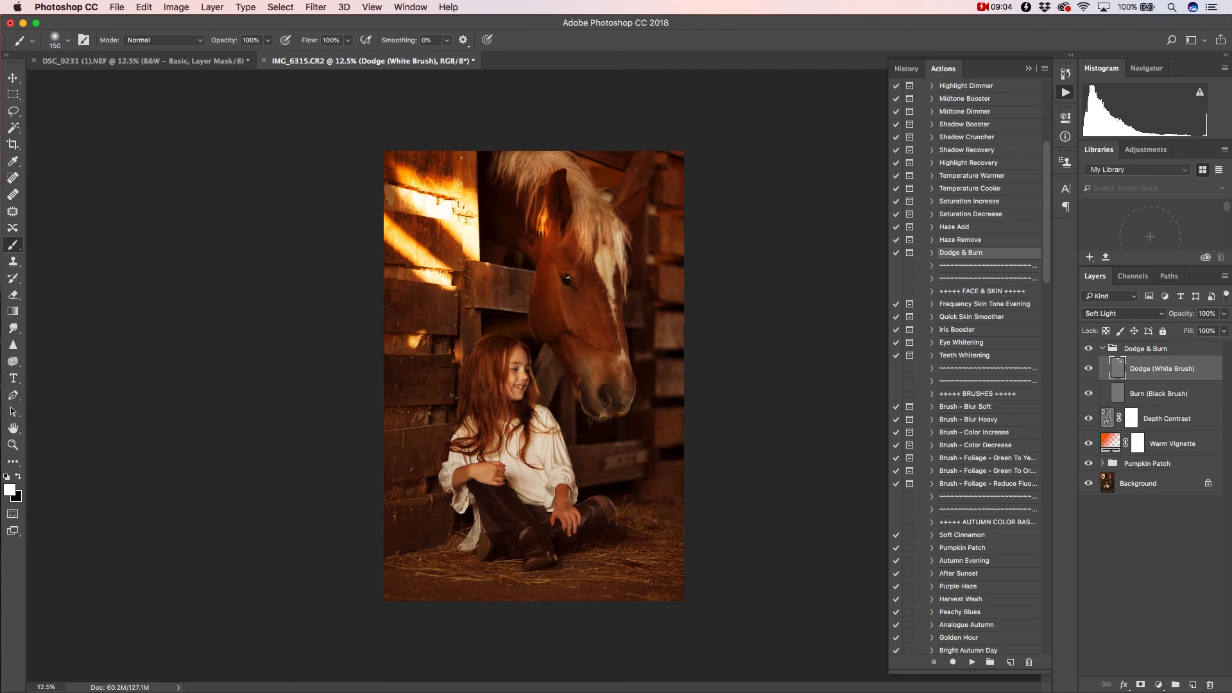
# Run the Damaged Cam action from the Autumn Light Leaks and lower the light leak layer's opacity to 22%
pyautogui.scroll(-10, 965, 369)
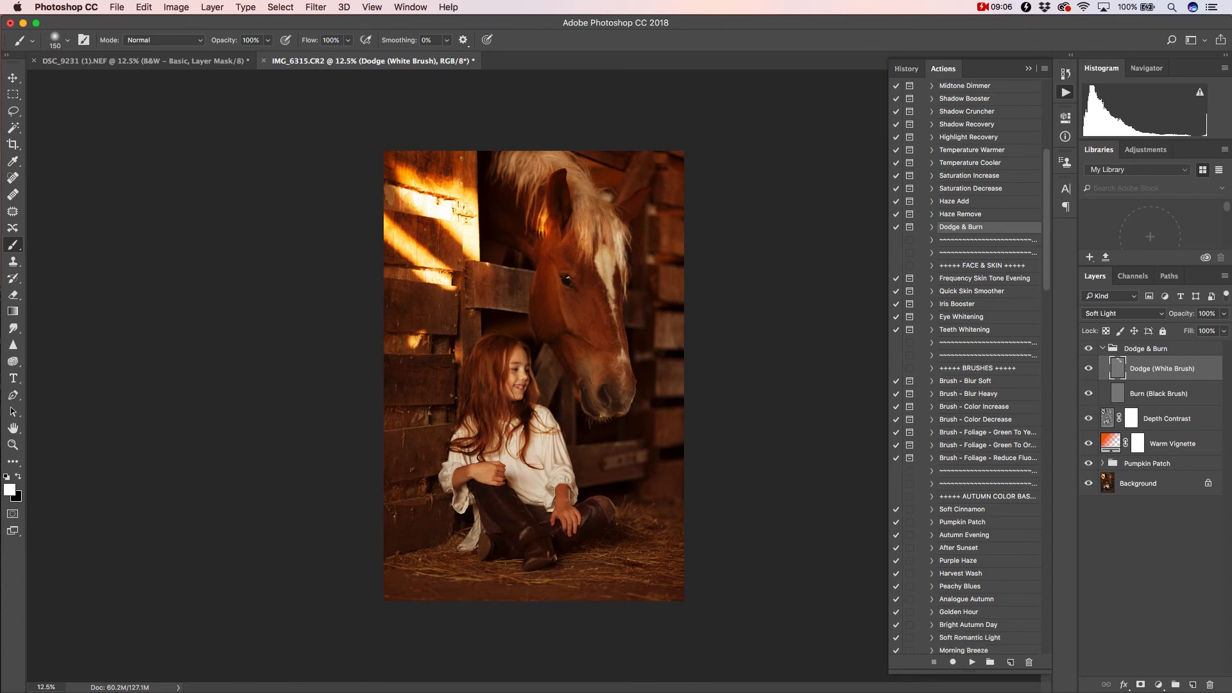
pyautogui.scroll(-8, 965, 369)
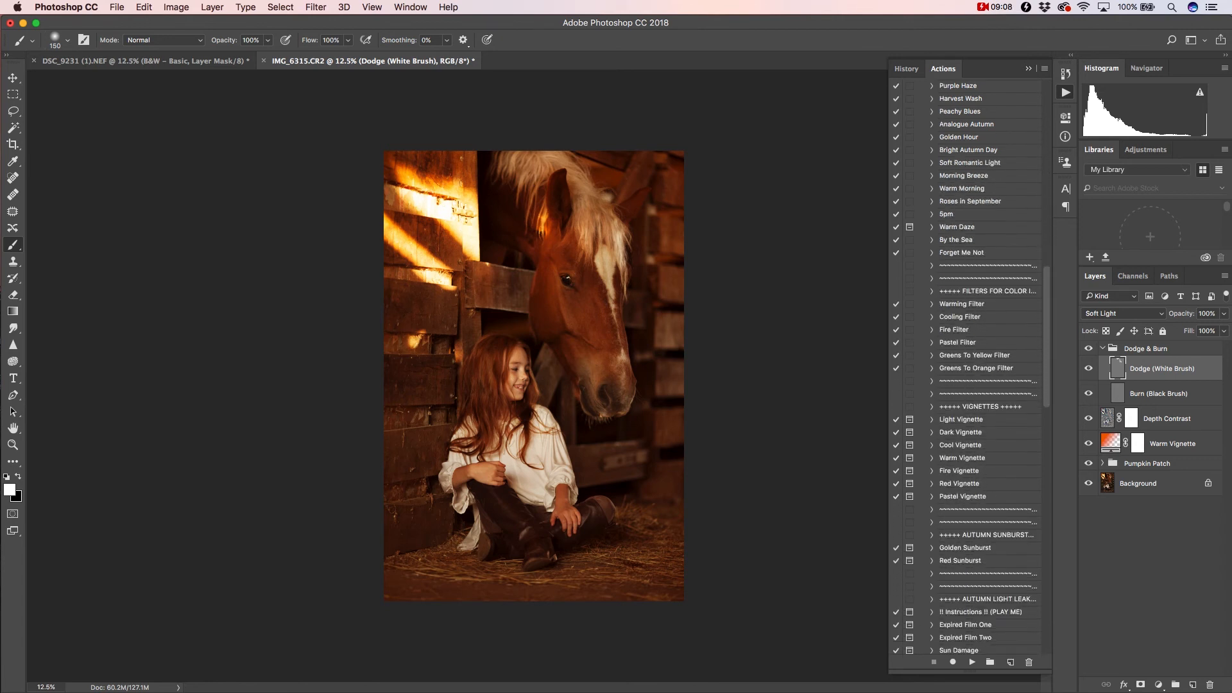
pyautogui.scroll(-8, 966, 369)
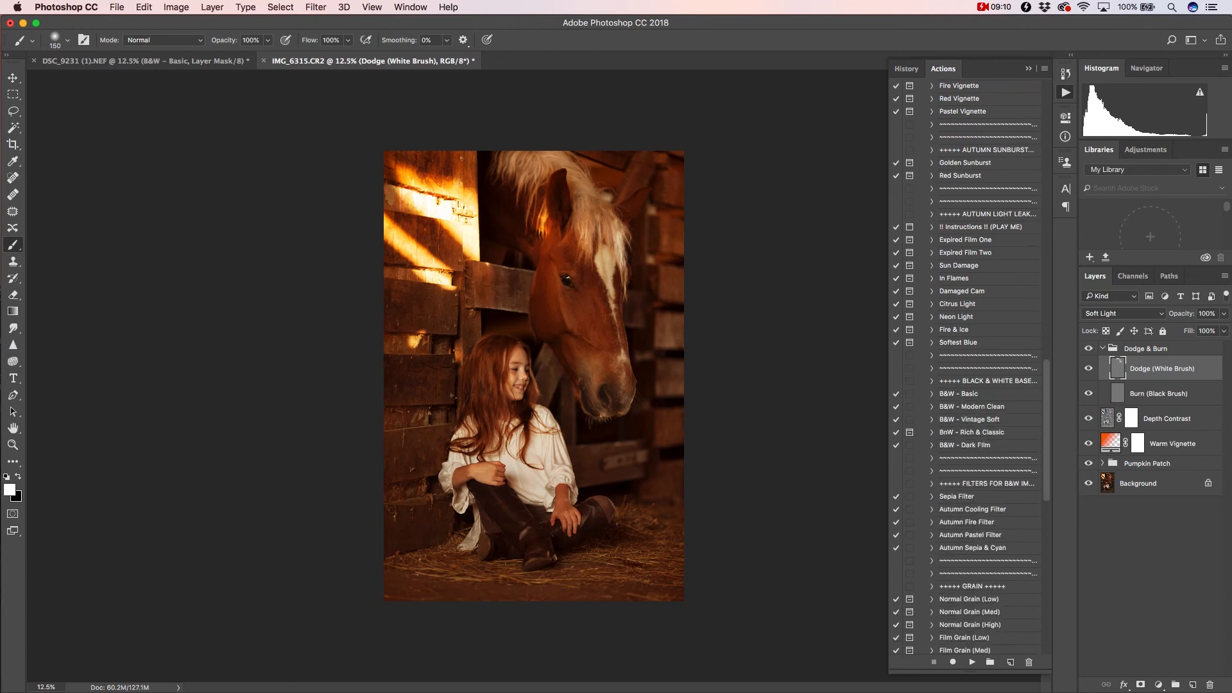
pyautogui.scroll(-4, 966, 369)
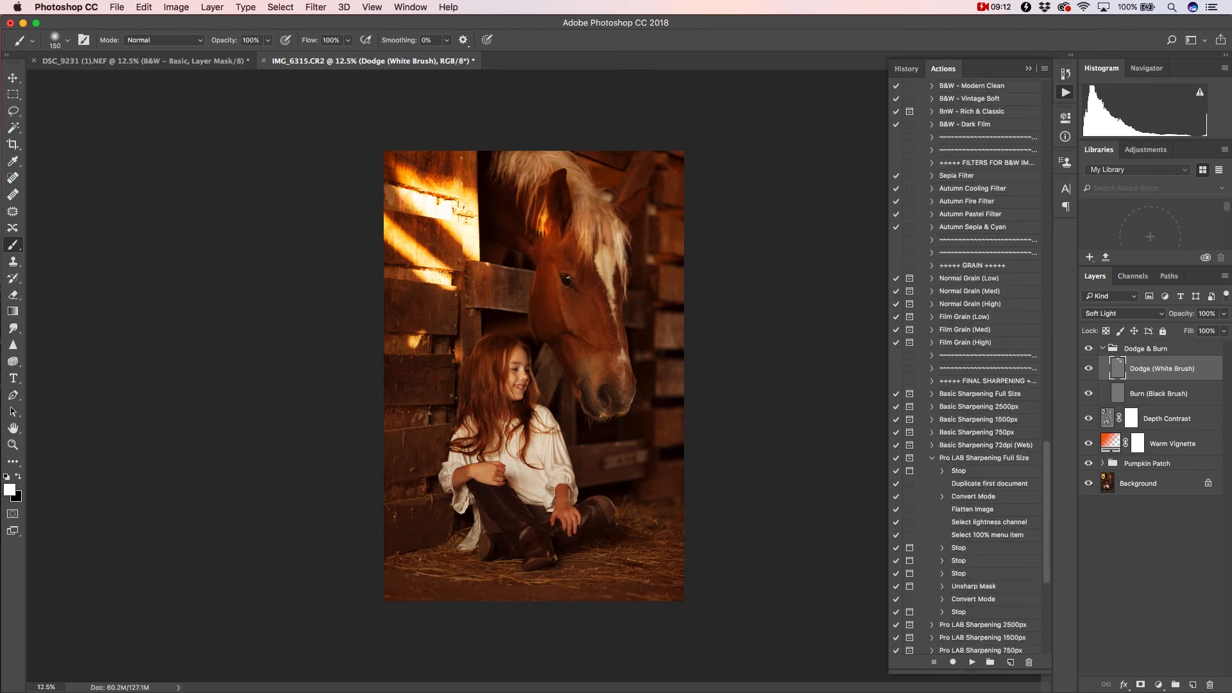
pyautogui.scroll(16, 965, 369)
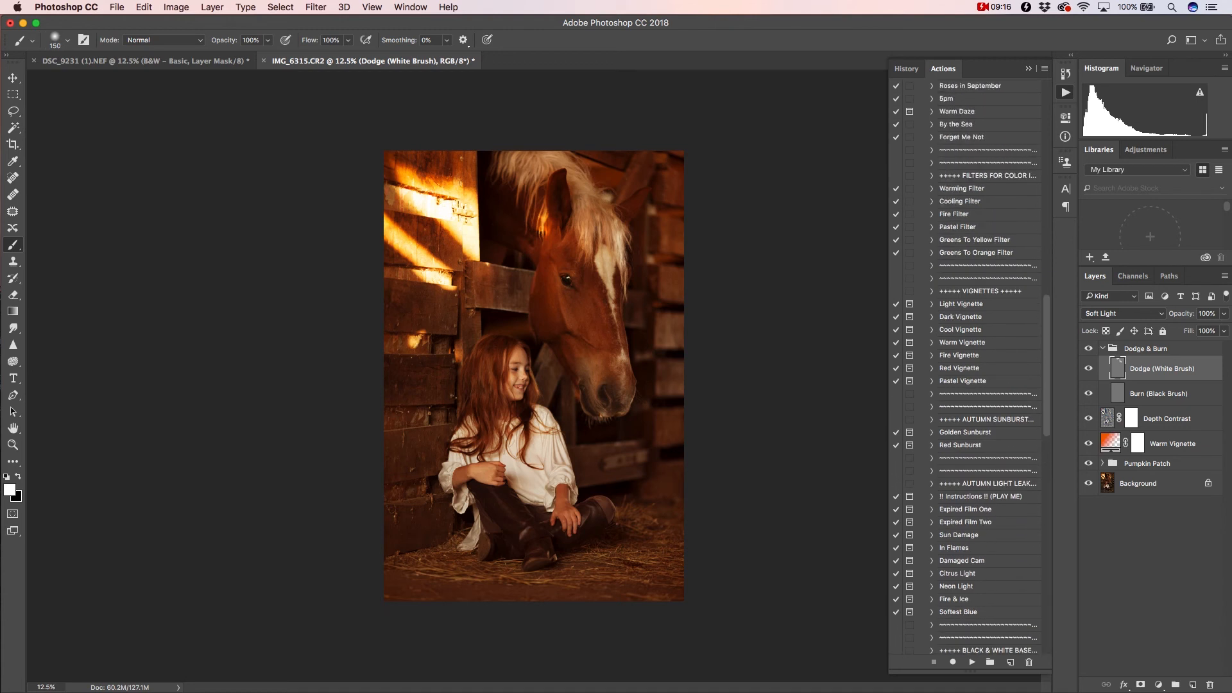
pyautogui.click(963, 560)
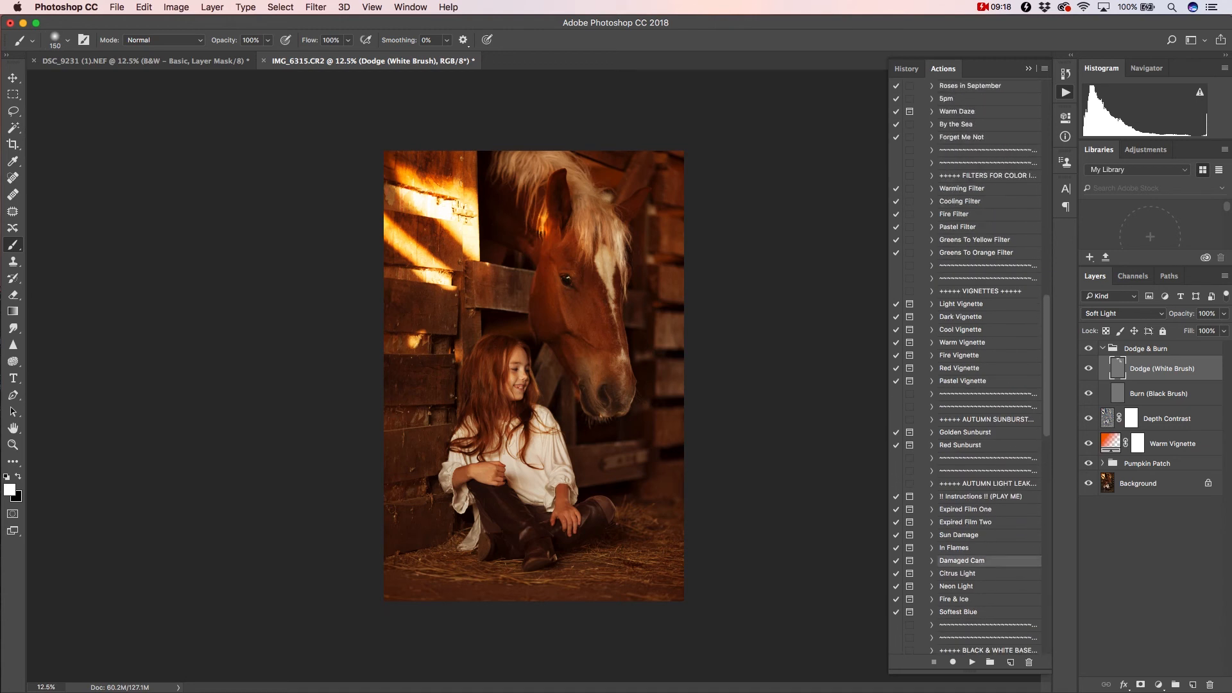
pyautogui.click(972, 662)
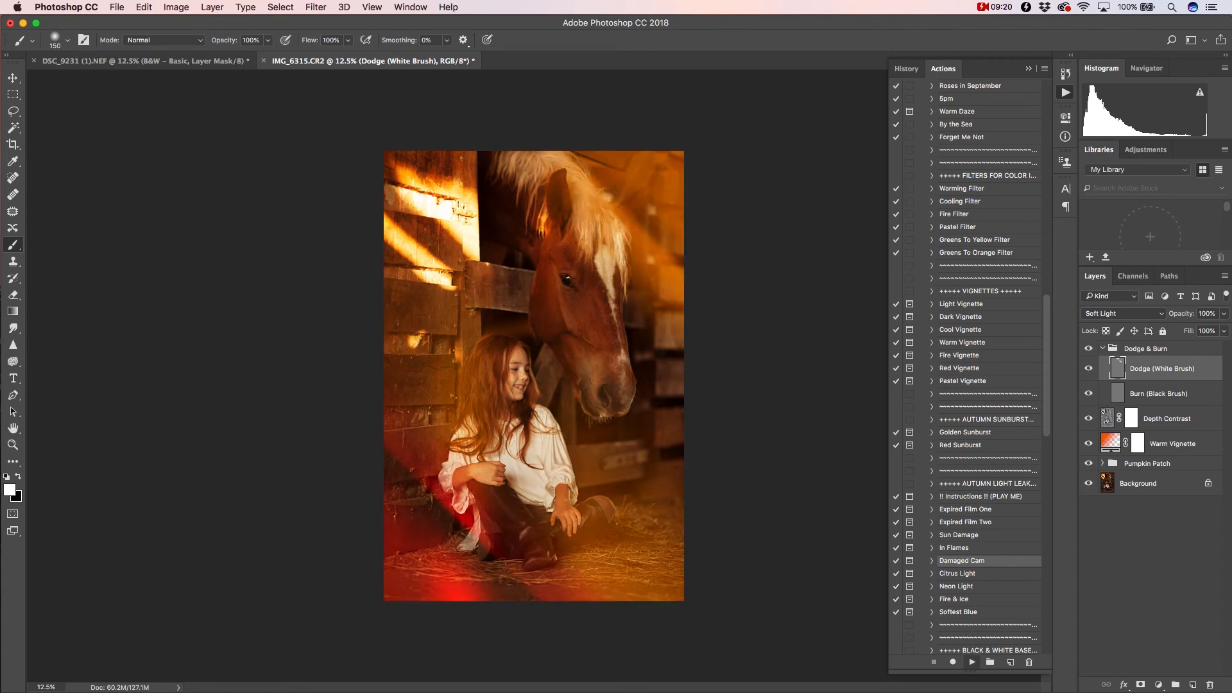
pyautogui.press('Return')
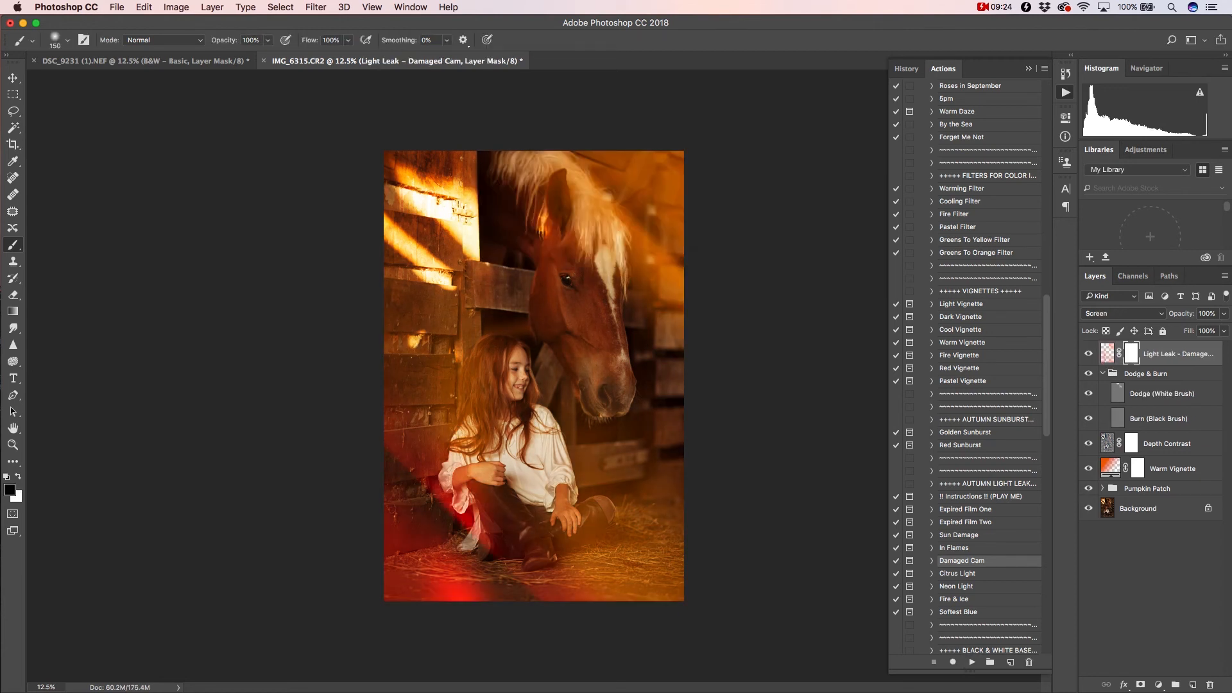
pyautogui.moveTo(1181, 314); pyautogui.dragTo(1126, 314)
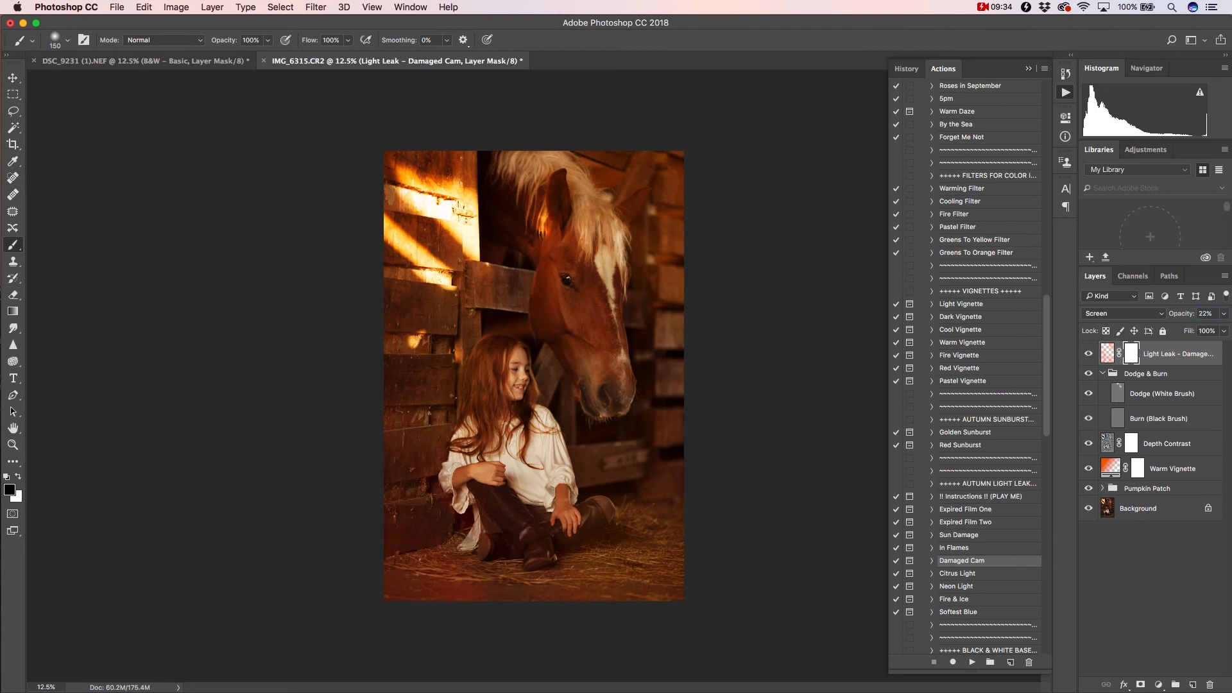
pyautogui.click(1088, 354)
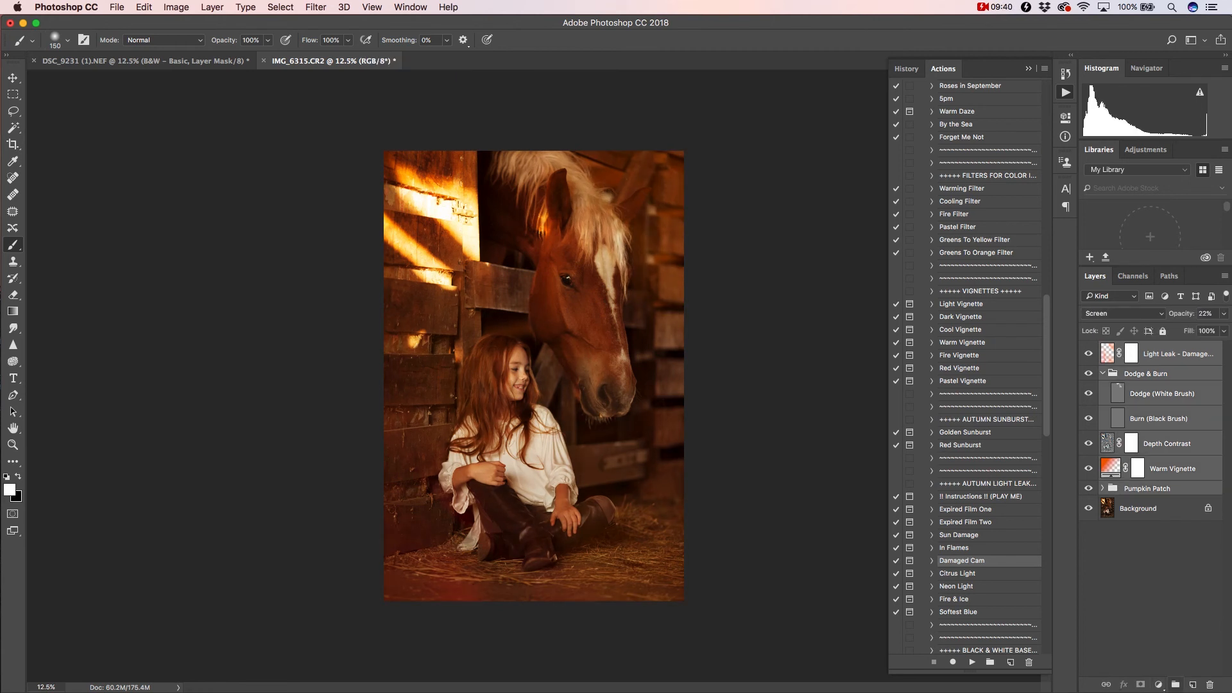
# Group all the adjustment layers above the Background and toggle the group's visibility to compare before and after
pyautogui.press('super+g')
pyautogui.click(1088, 349)
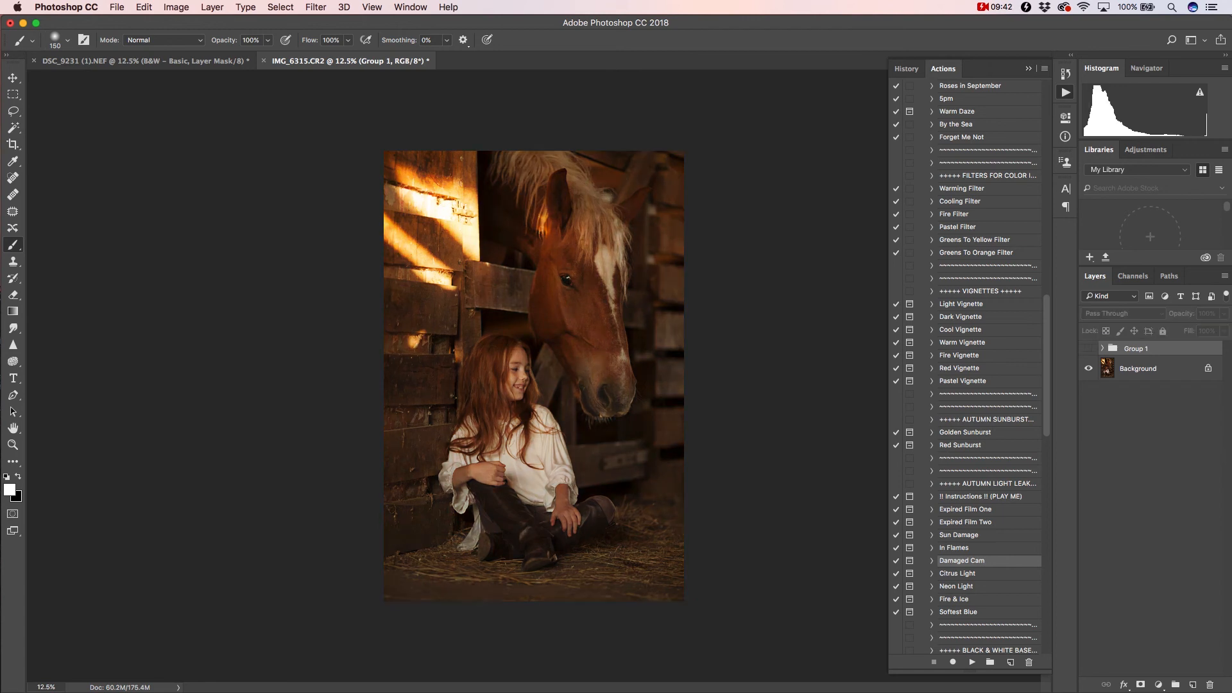
pyautogui.click(1089, 349)
pyautogui.click(1089, 349)
pyautogui.click(1088, 349)
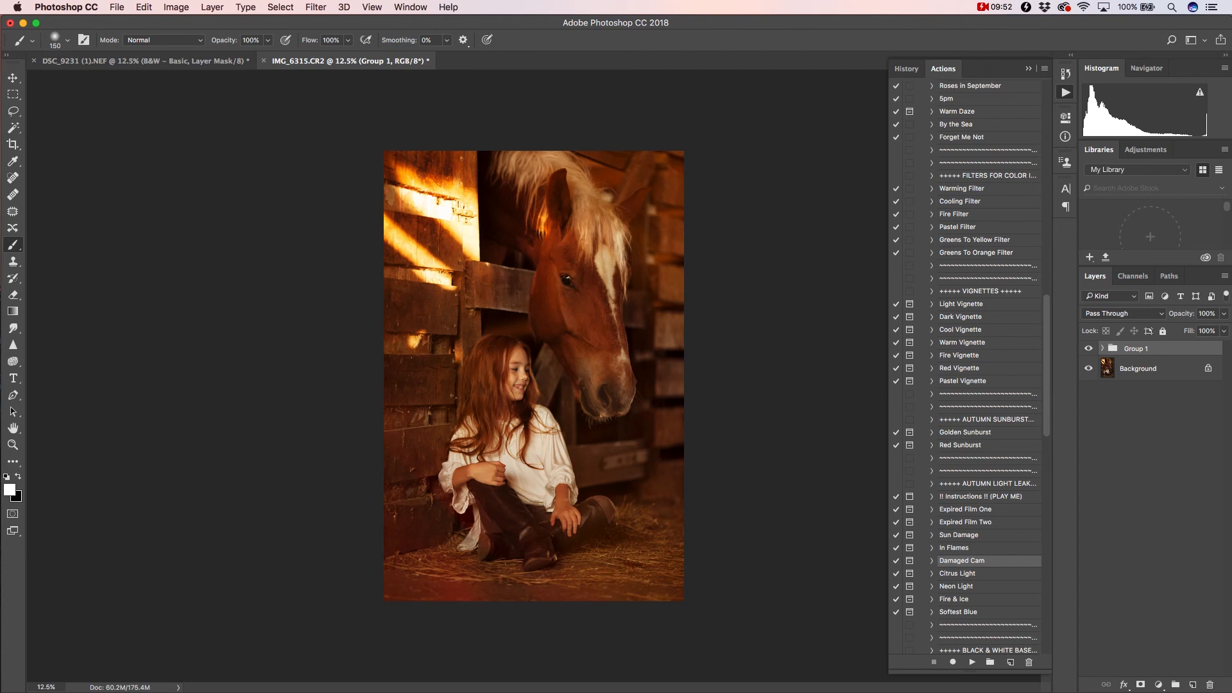
pyautogui.click(1088, 349)
pyautogui.click(1088, 348)
# Lower the adjustment group's opacity to 63% and toggle its visibility to compare the edit with the original photo
pyautogui.moveTo(1181, 314)
pyautogui.mouseDown()
pyautogui.moveTo(1137, 314)
pyautogui.moveTo(1161, 314)
pyautogui.mouseUp()
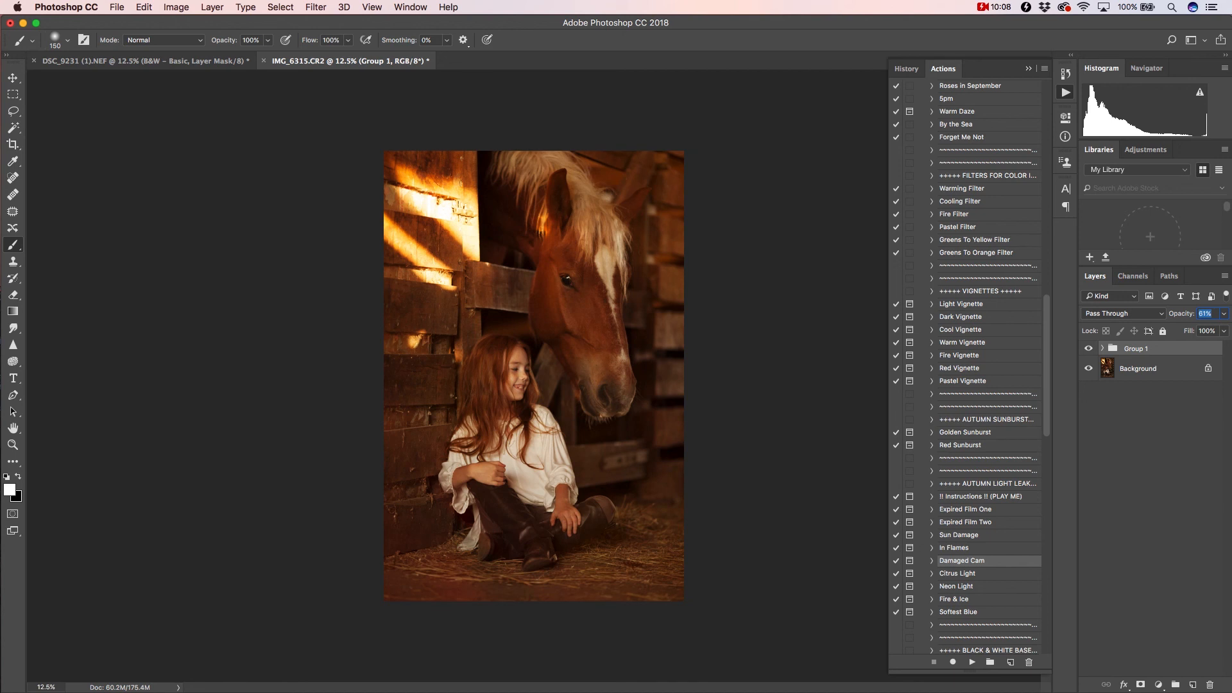
pyautogui.moveTo(1158, 314); pyautogui.dragTo(1158, 313)
pyautogui.click(1088, 348)
pyautogui.click(1088, 348)
pyautogui.click(1088, 348)
pyautogui.click(1088, 348)
pyautogui.hotkey('ctrl', ',')
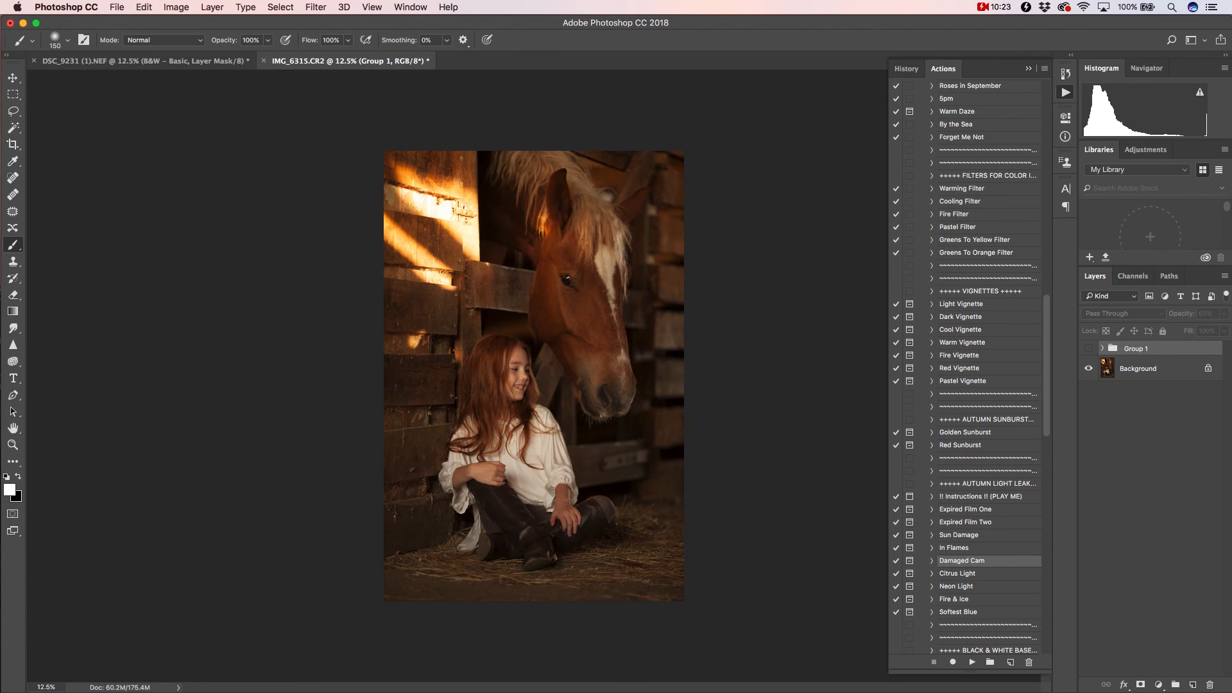
pyautogui.hotkey('ctrl', ',')
pyautogui.hotkey('ctrl', ',')
pyautogui.hotkey('ctrl', ',')
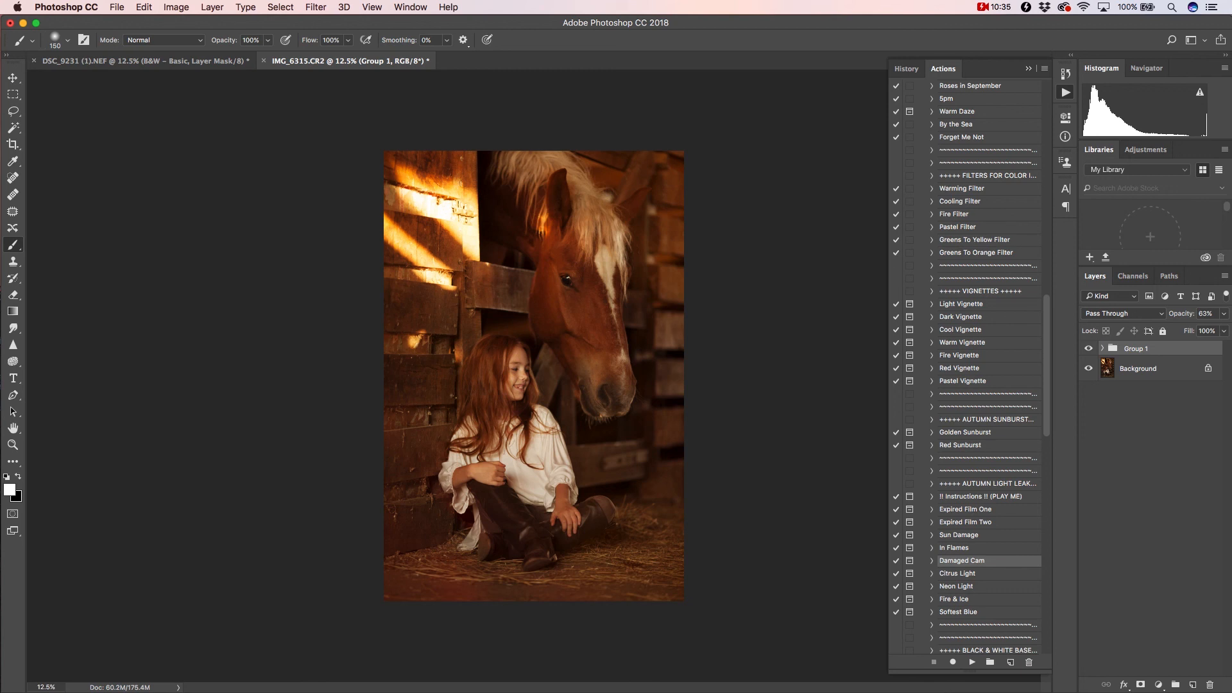
# Collapse the actions list and enlarge the barn photo to 16.67% to review the finished edit
pyautogui.hotkey('ctrl', '+')
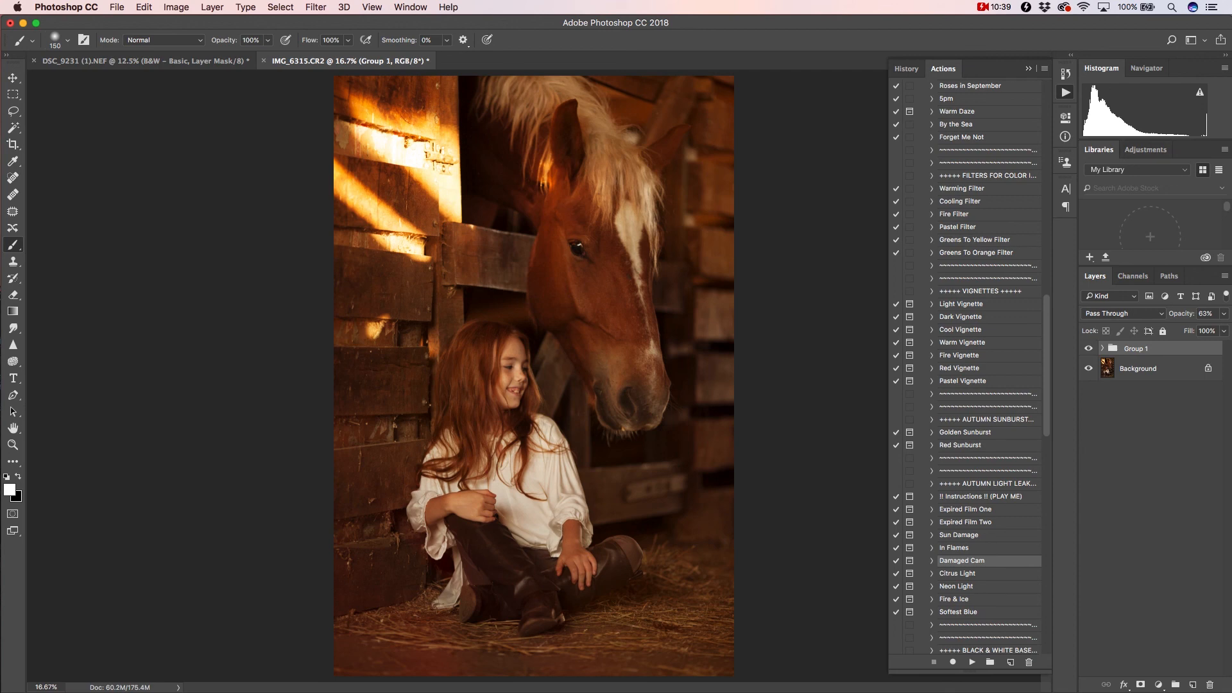
pyautogui.click(1029, 68)
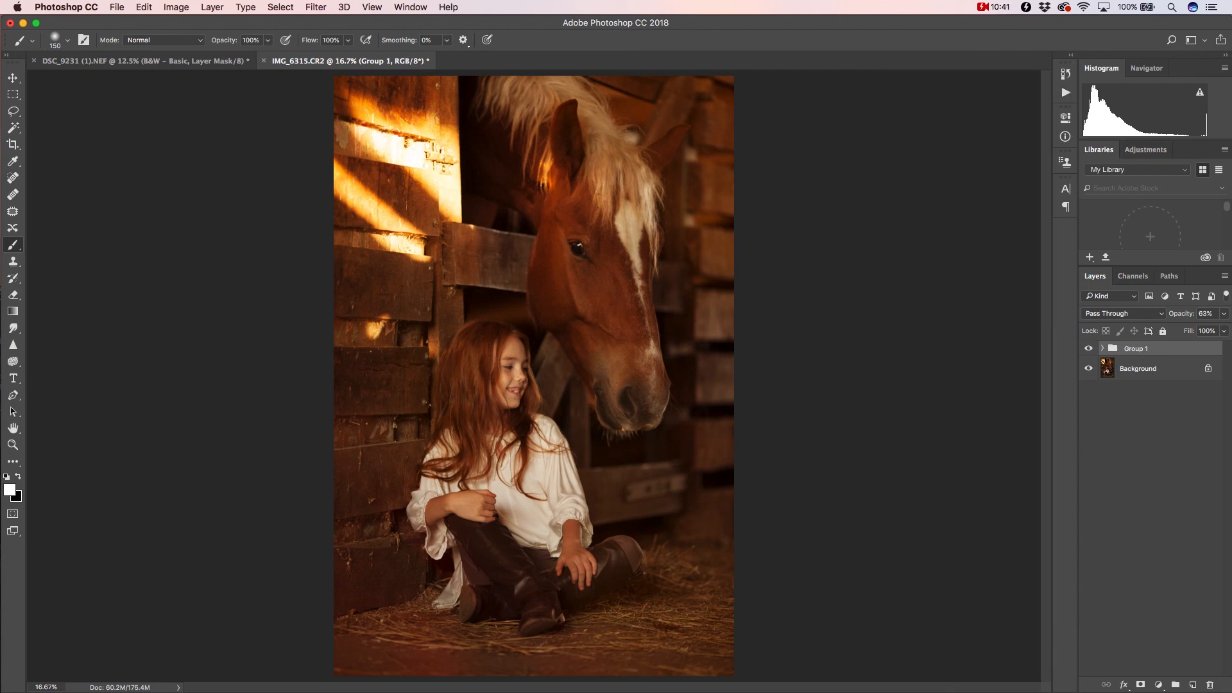
# In the field photo, hide the B&W - Basic layer and toggle the adjustment group's visibility to compare the warm edit with the original
pyautogui.click(141, 61)
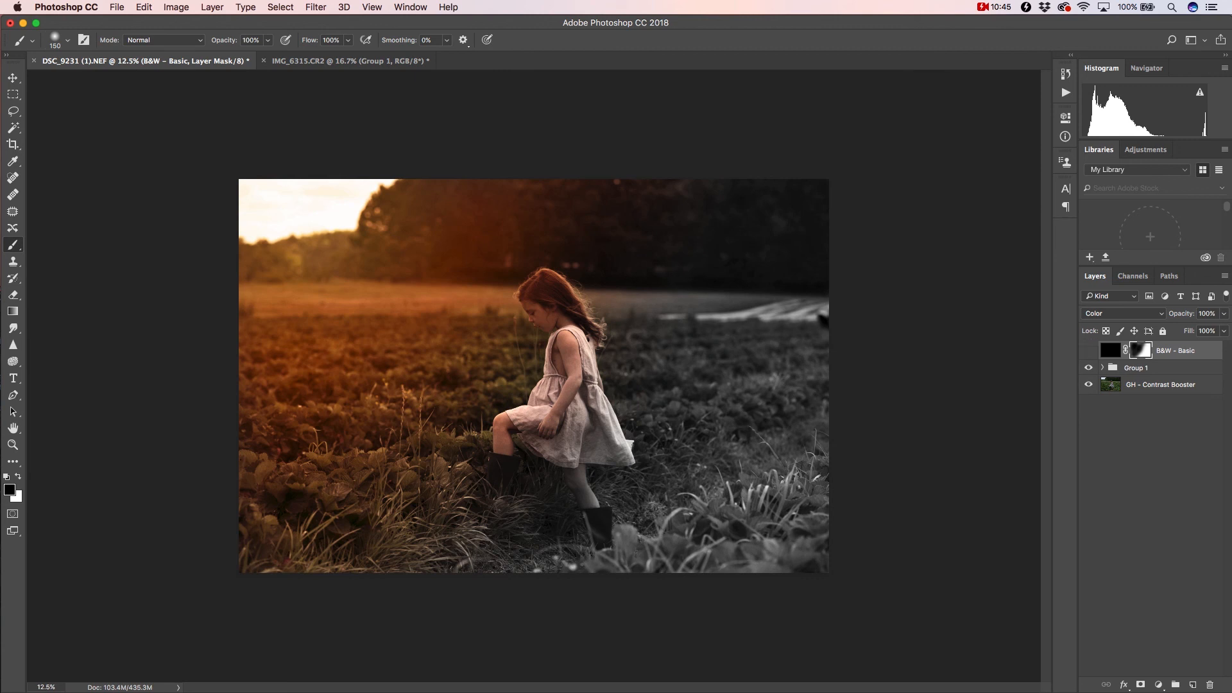
pyautogui.click(1088, 368)
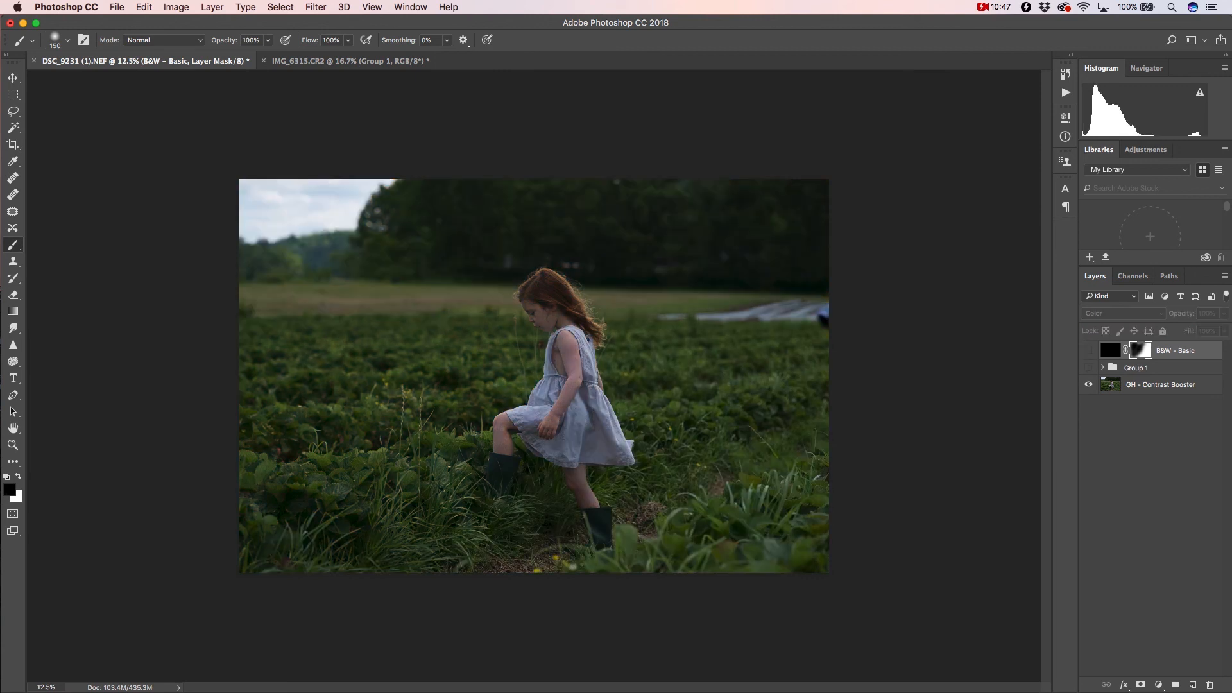
pyautogui.click(1088, 368)
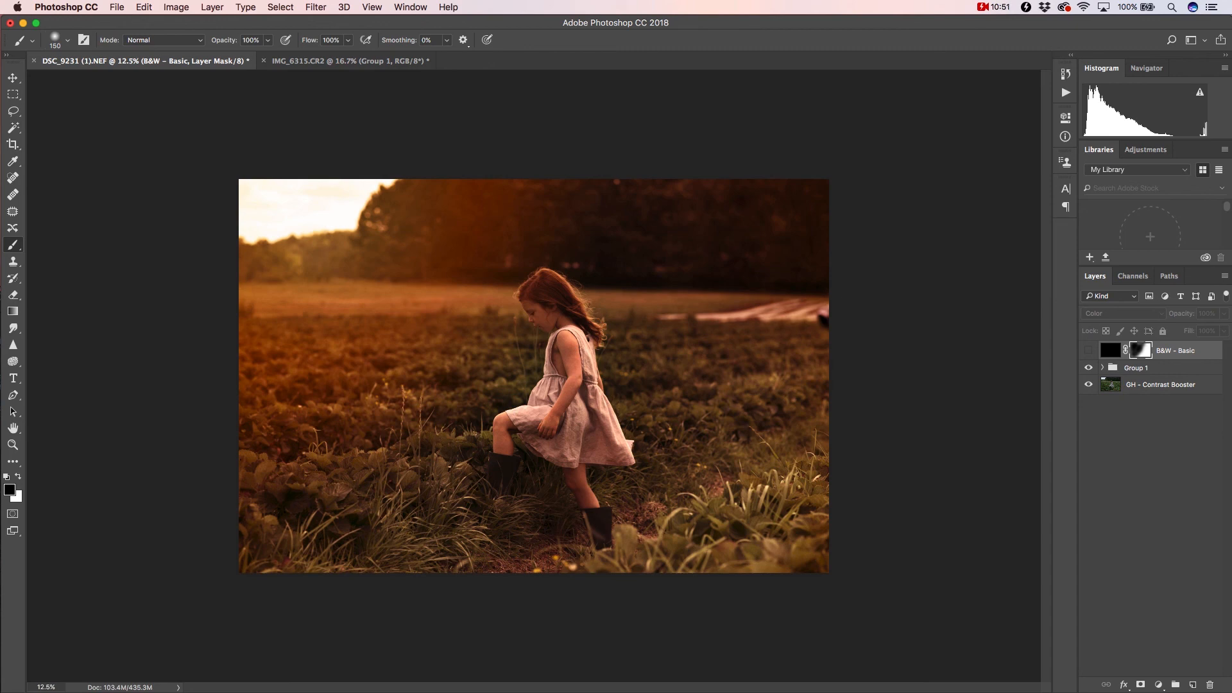
pyautogui.press('super+plus')
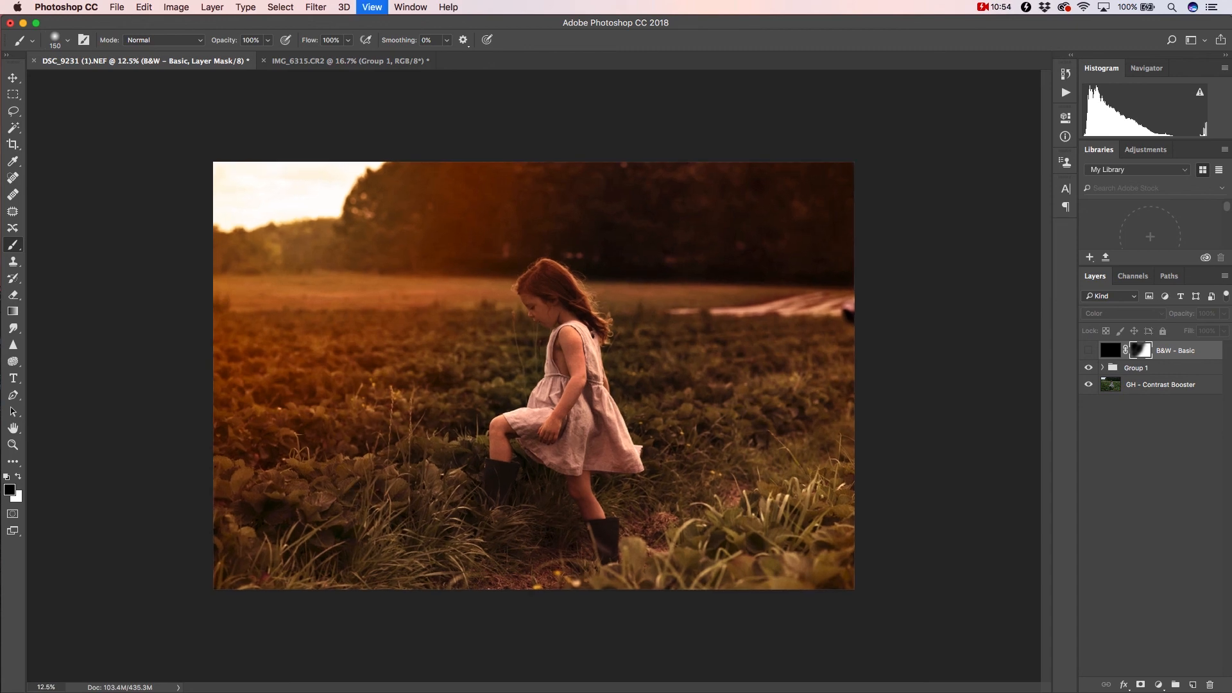
pyautogui.press('super+plus')
pyautogui.press('super+plus')
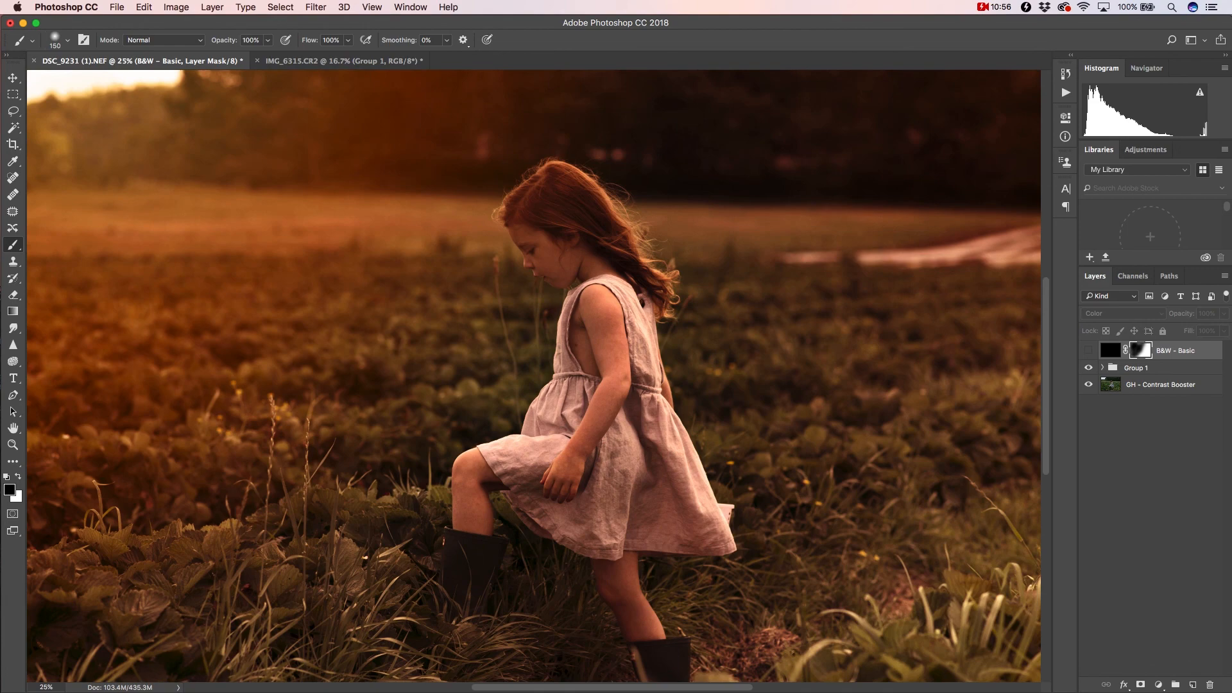